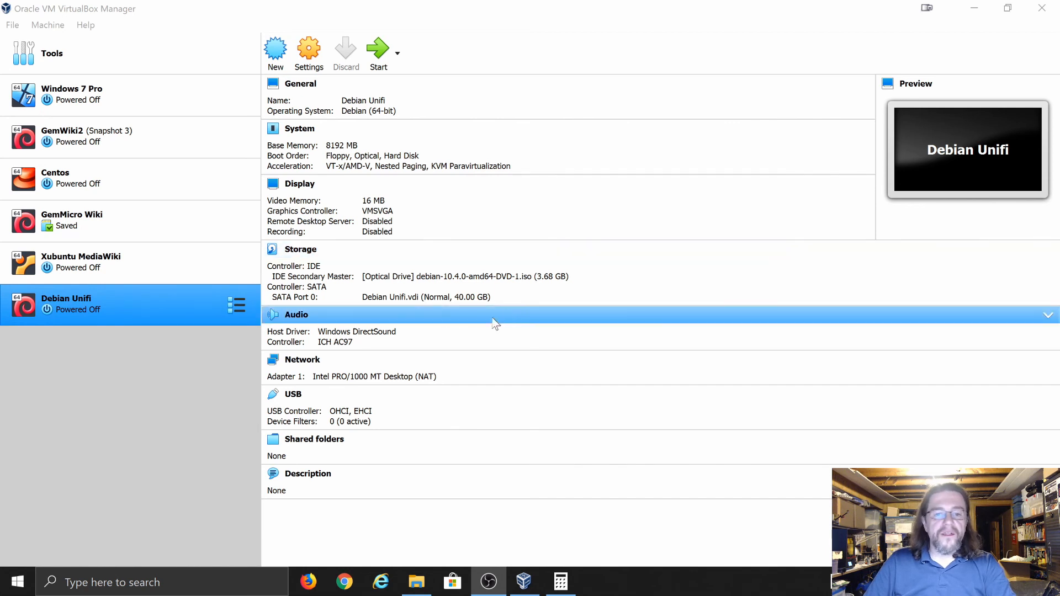
Start the Debian Unifi VM, then minimize the Manager and File Explorer and close Calculator
click(379, 50)
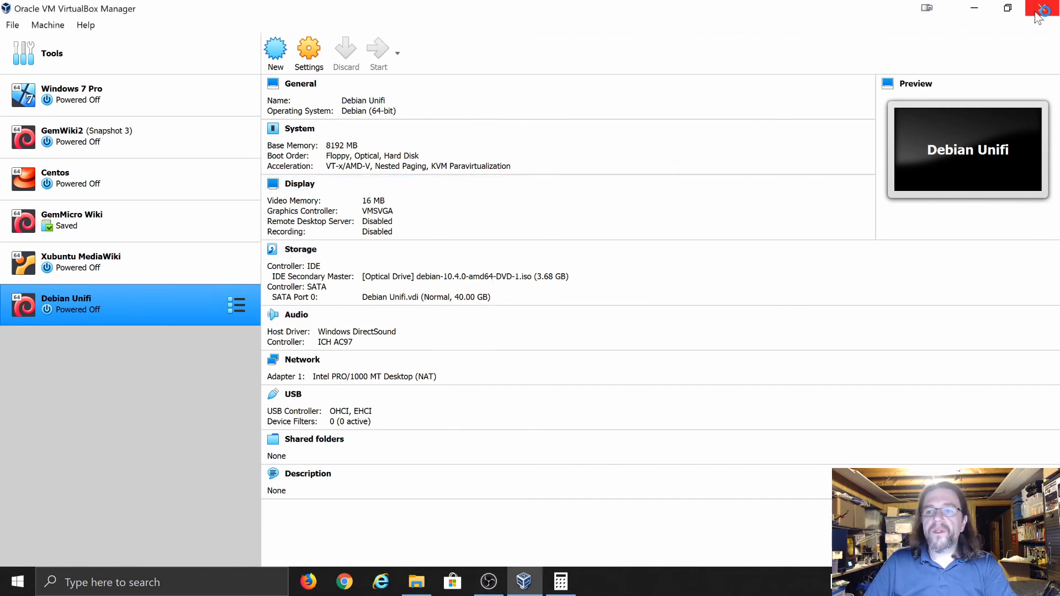
click(974, 8)
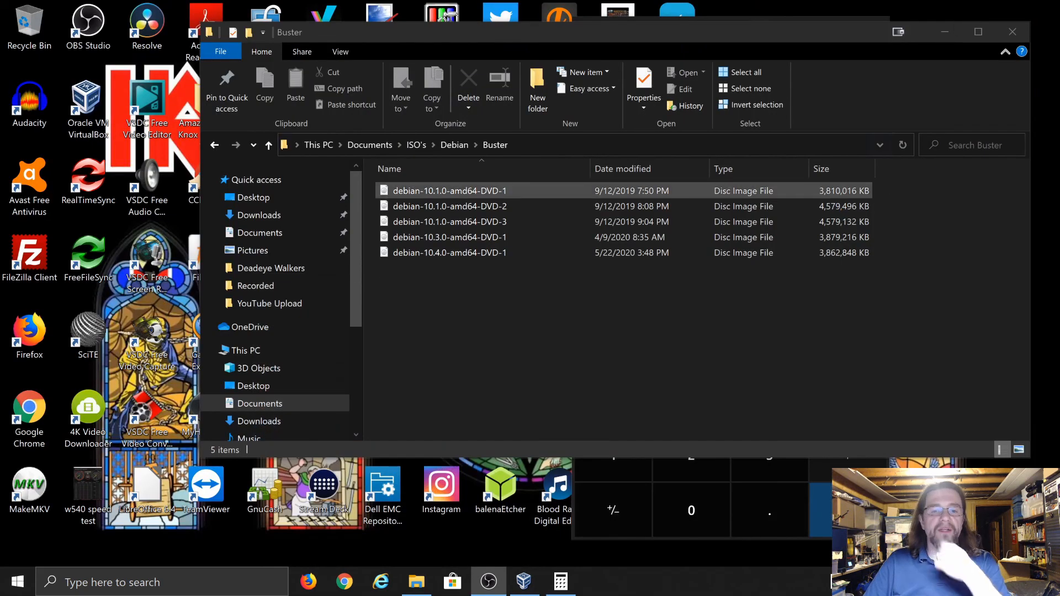
click(945, 30)
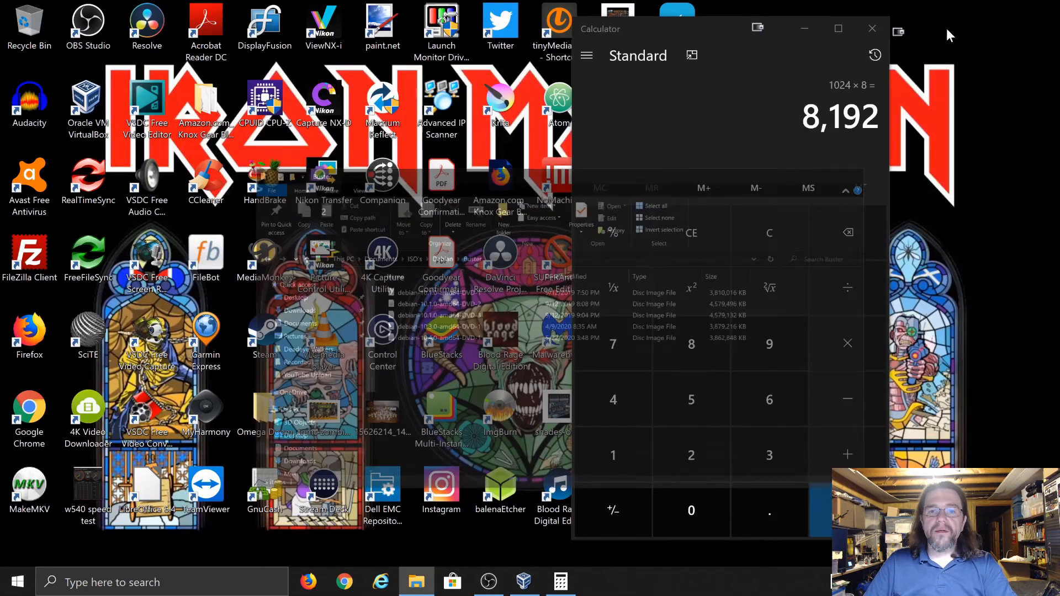
click(870, 23)
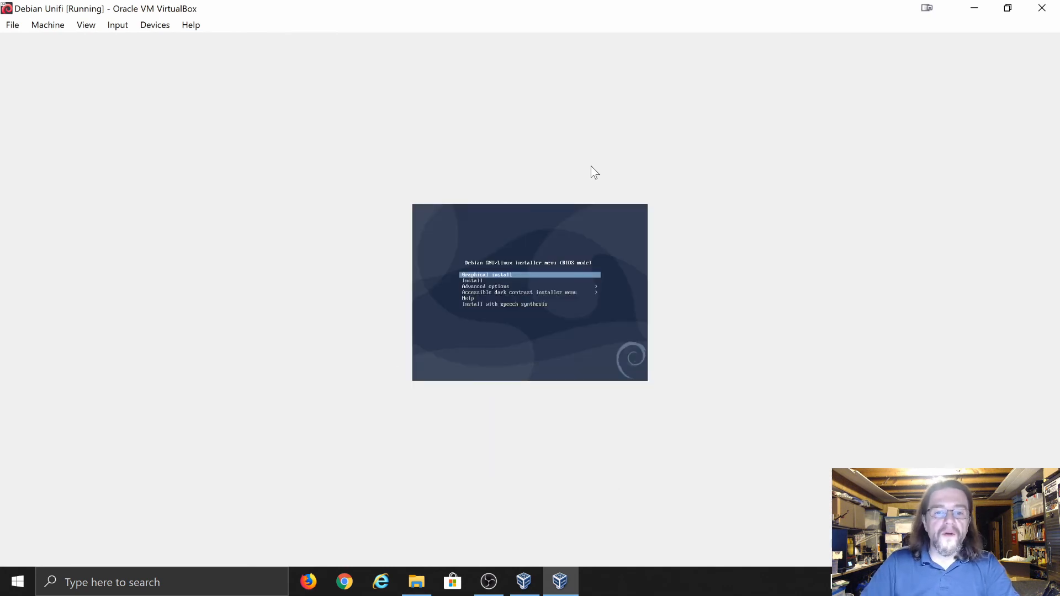
Launch Graphical install, switch the VM window to Scaled Mode, and move it further left
key(Return)
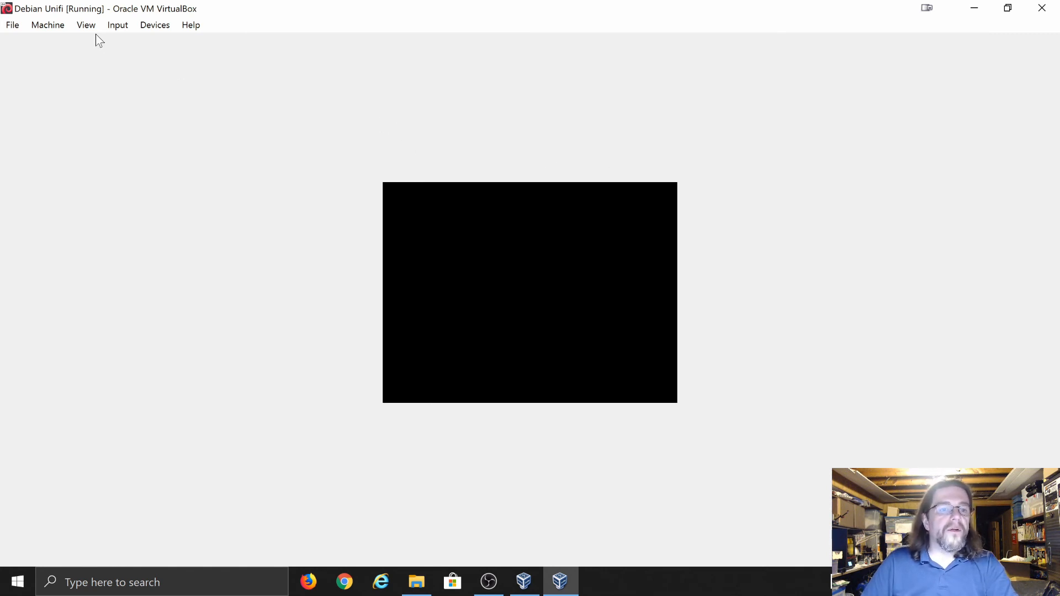
click(57, 26)
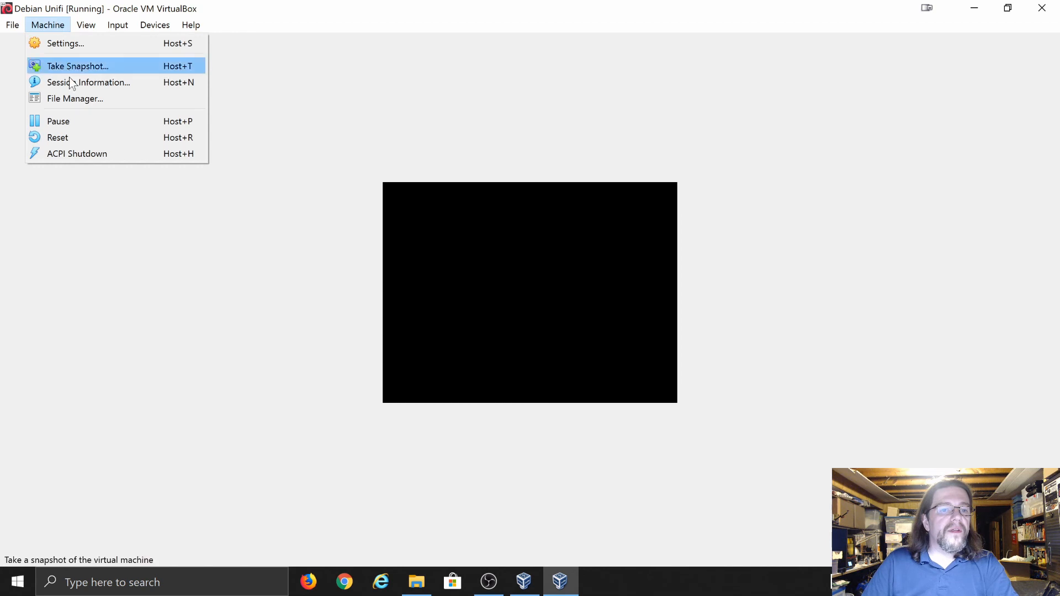
mouse_move(80, 28)
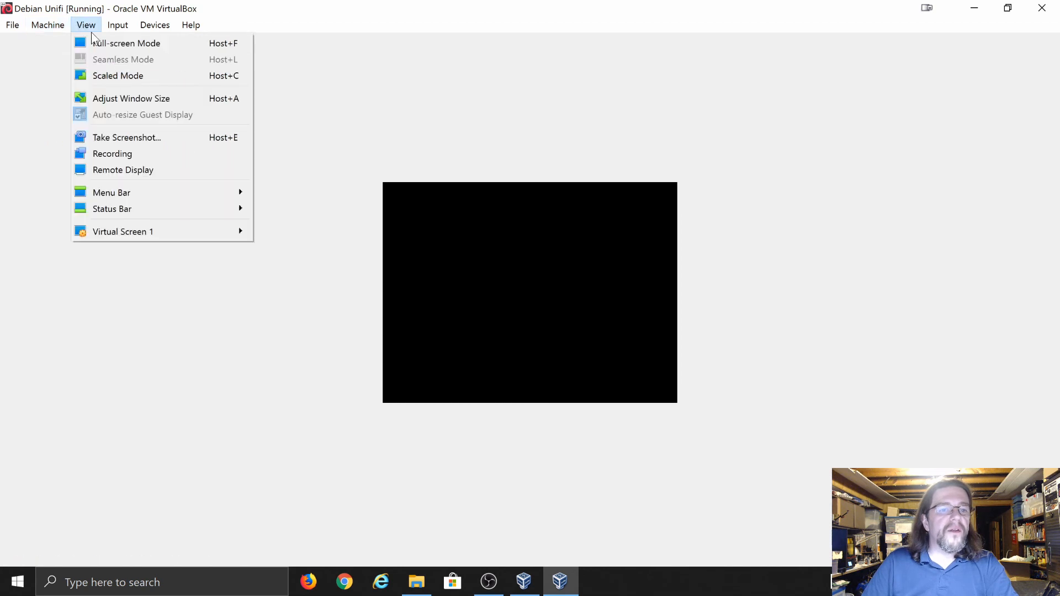
click(113, 76)
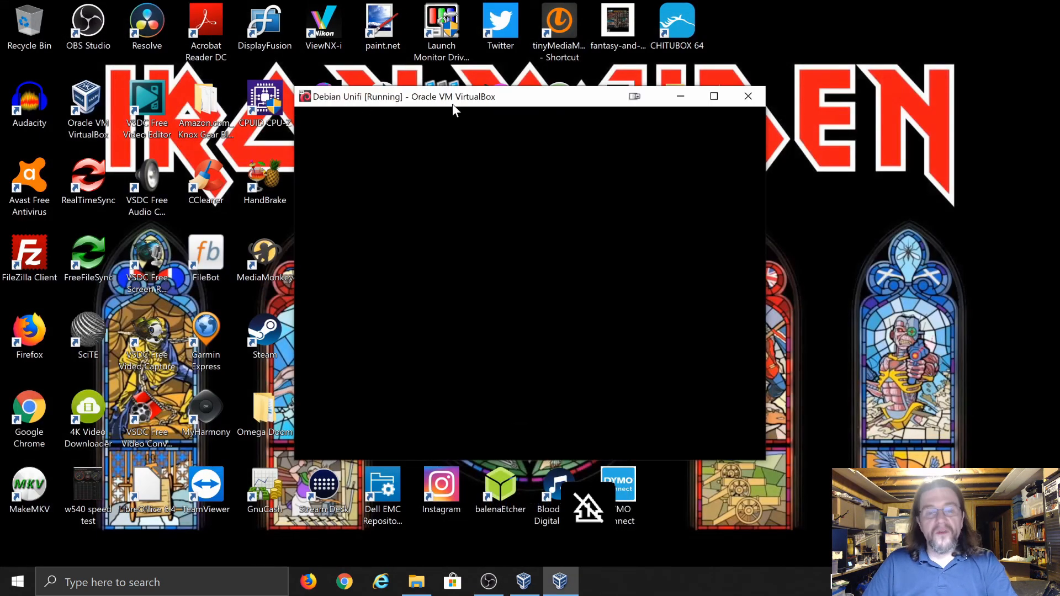
drag(451, 103, 391, 107)
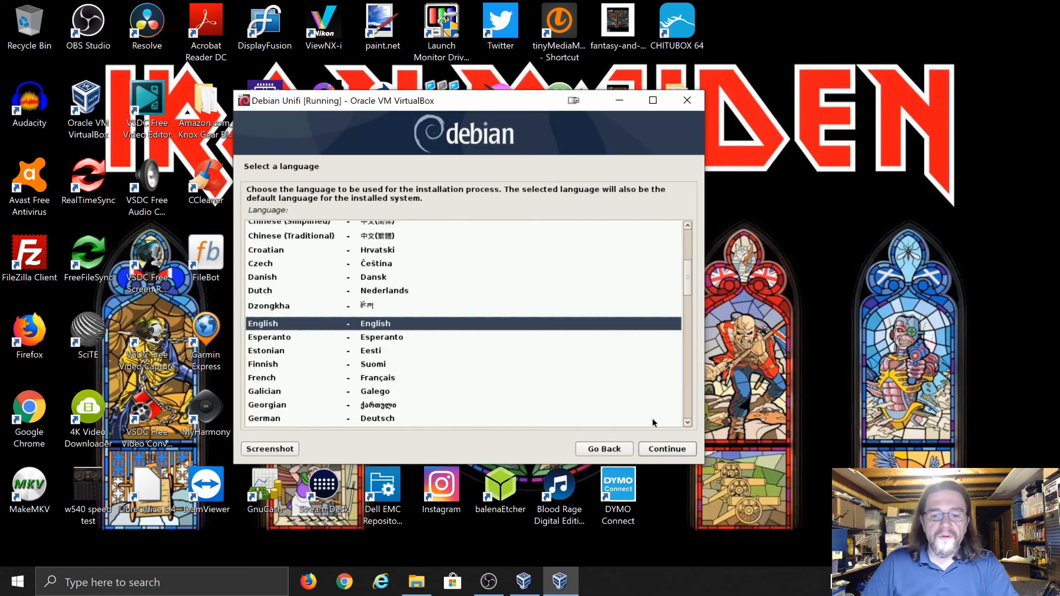
Accept English as the install language and American English as the keymap
click(659, 450)
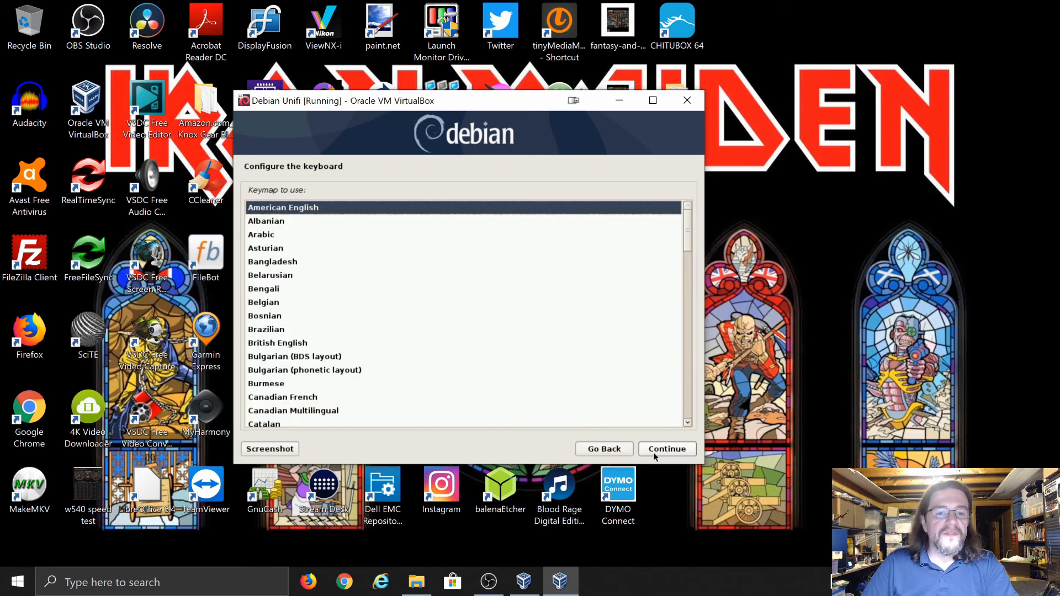
click(661, 450)
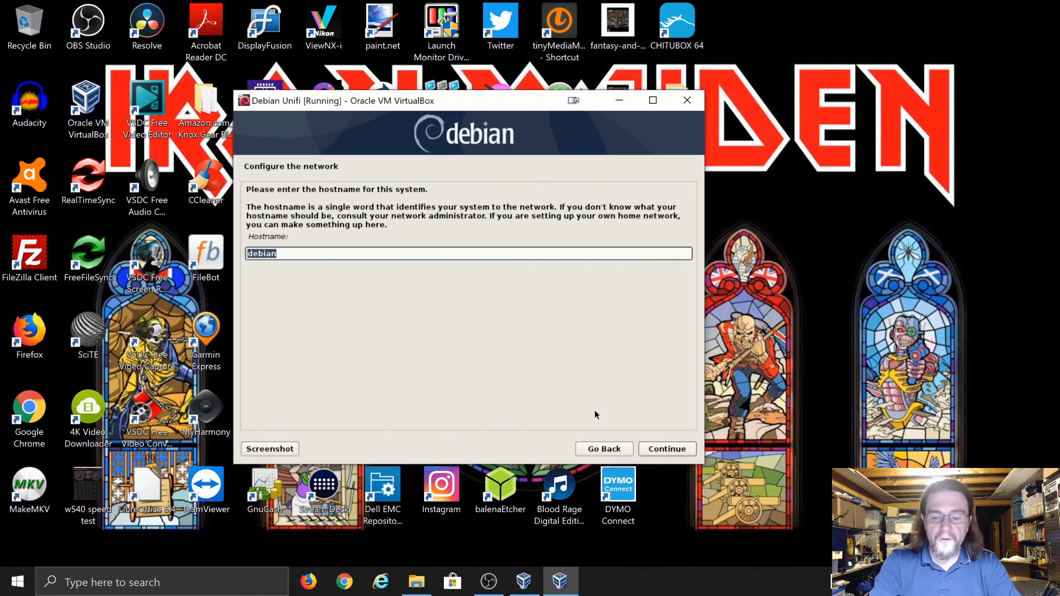
Extend the default hostname to debian-unifi and confirm it
key(End)
text(-un)
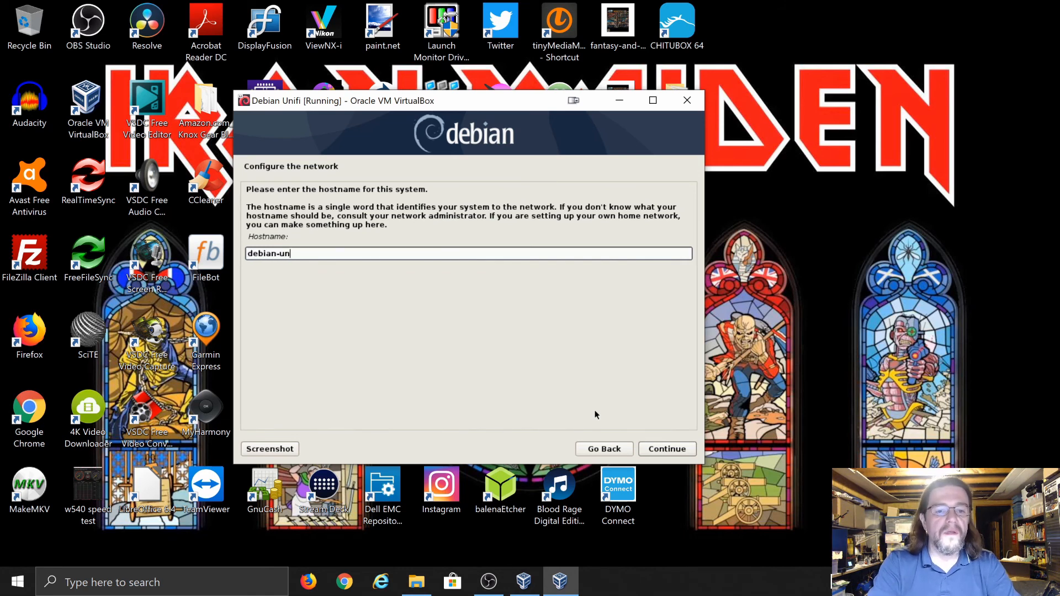
text(ifi)
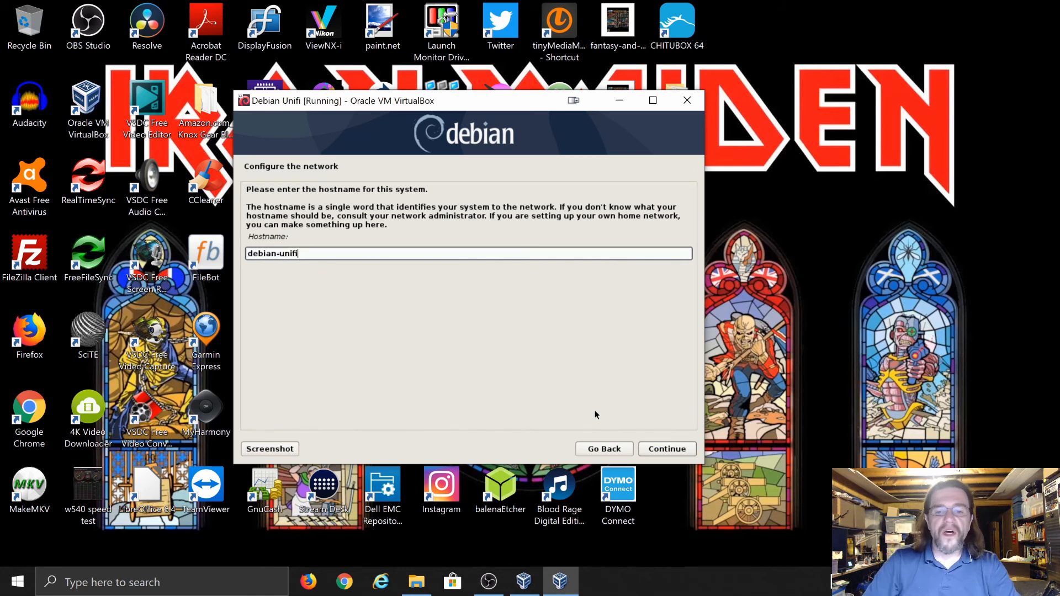
click(665, 455)
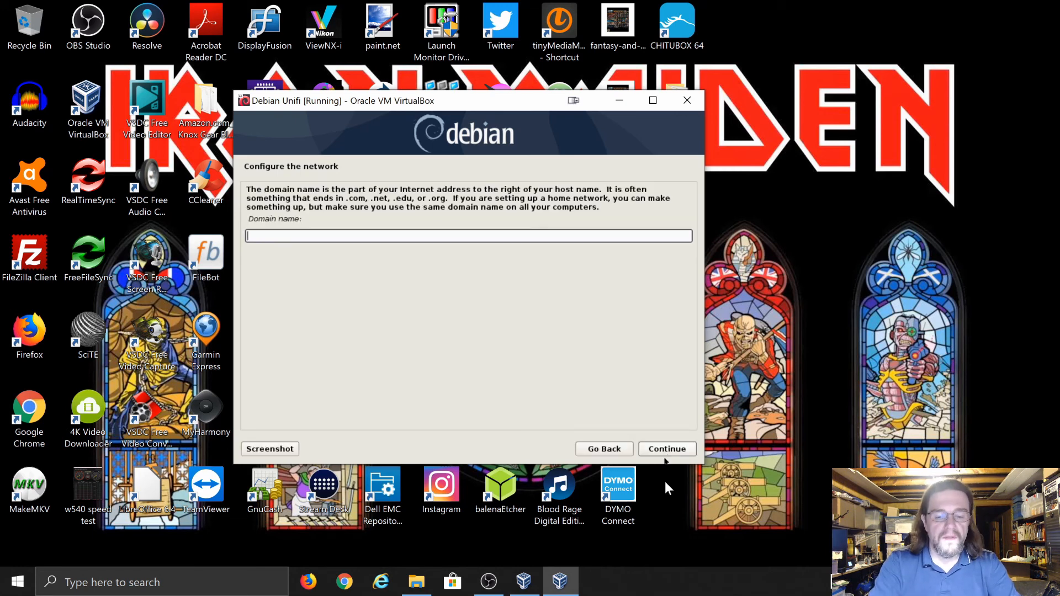
Set the domain name to test-network and confirm it
text(none)
key(BackSpace)
key(BackSpace)
key(BackSpace)
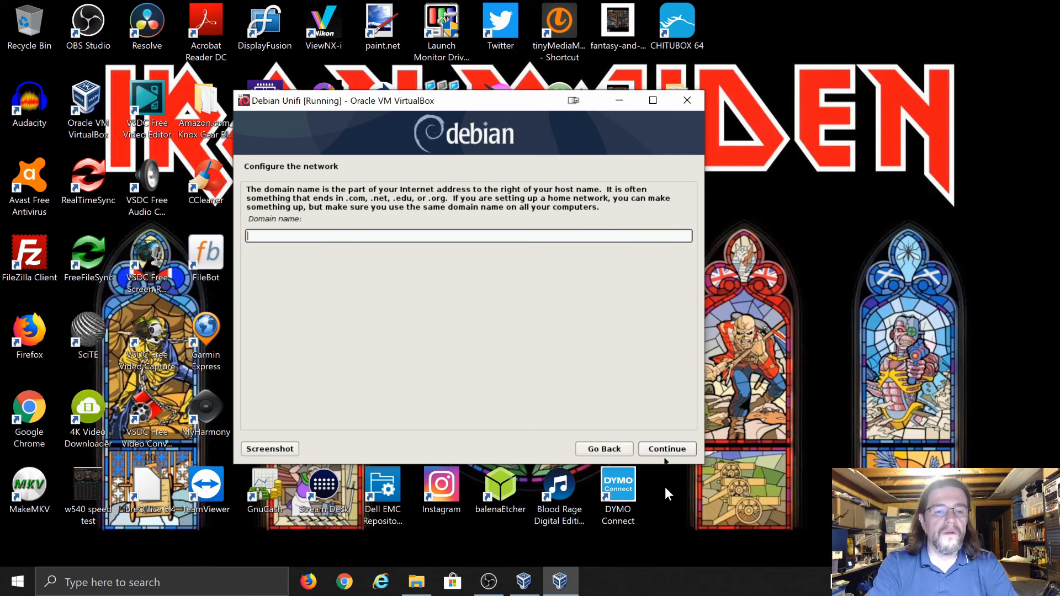
text(test)
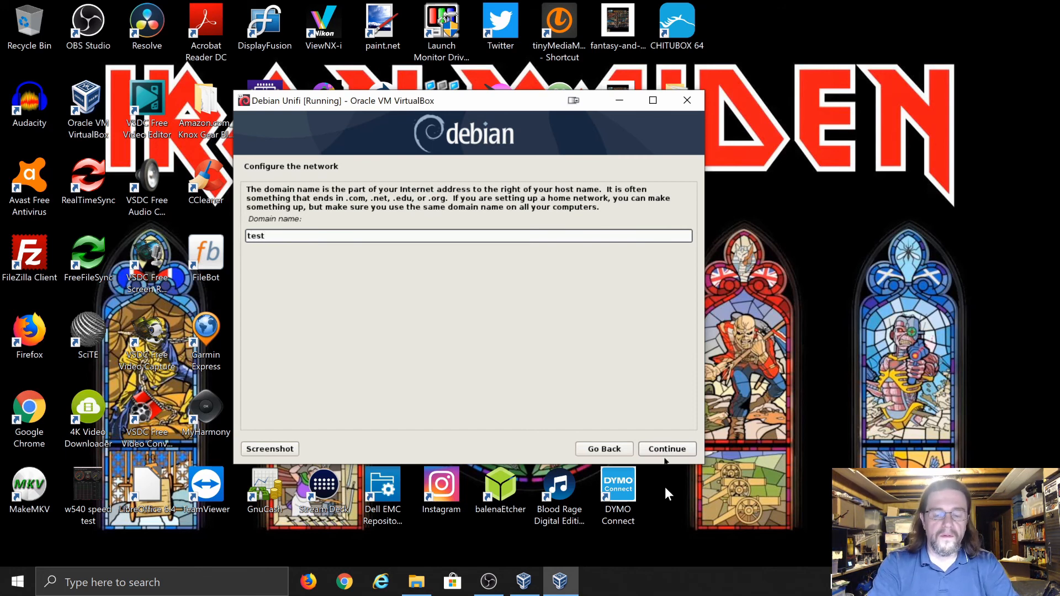
text(-network)
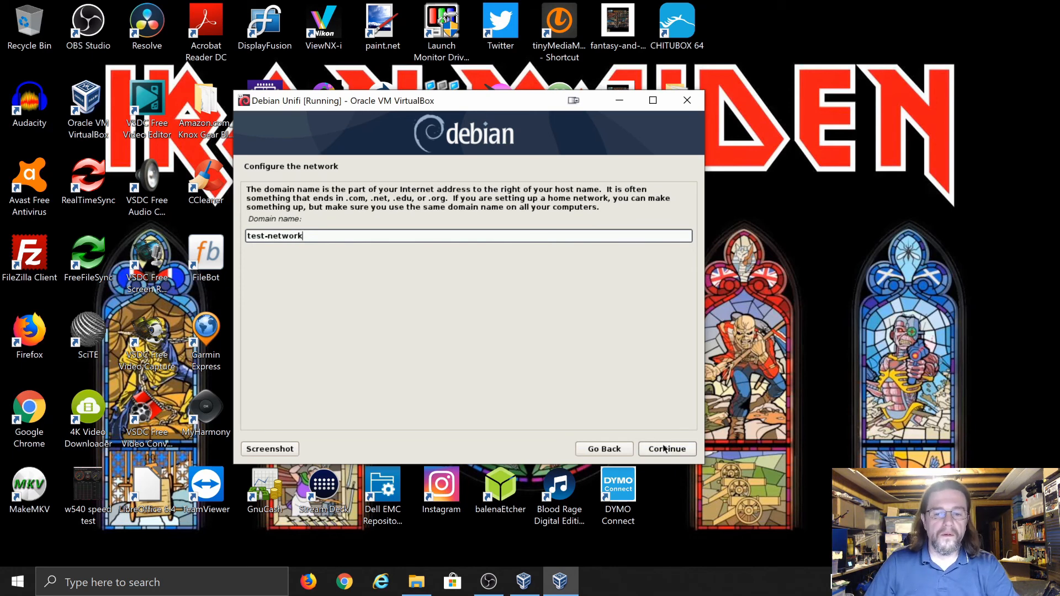
click(665, 449)
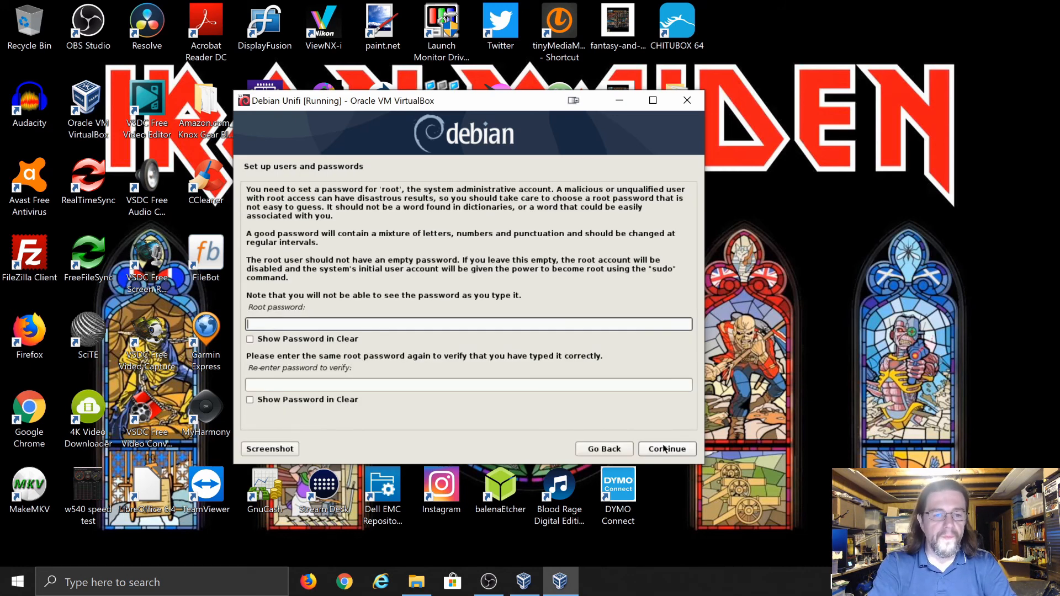
Enter the root password in both fields and confirm it
text(*******)
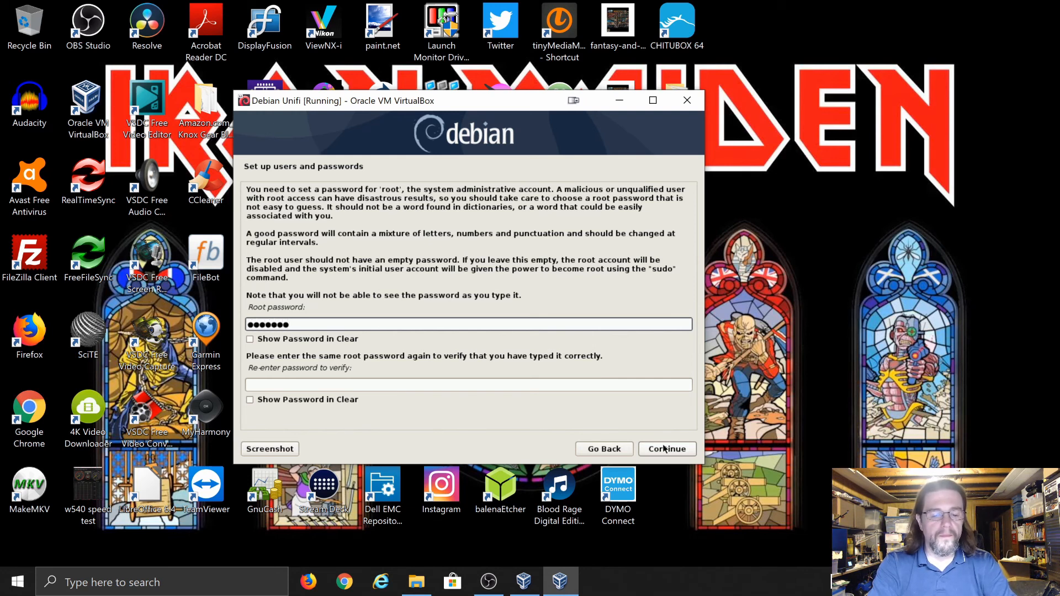
text(****)
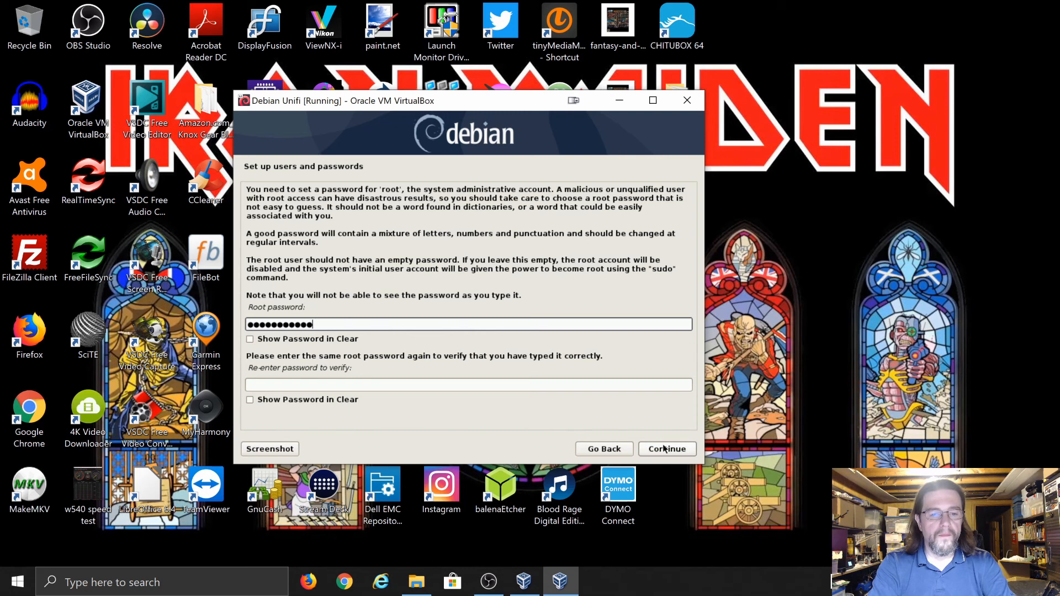
key(Tab)
text(******)
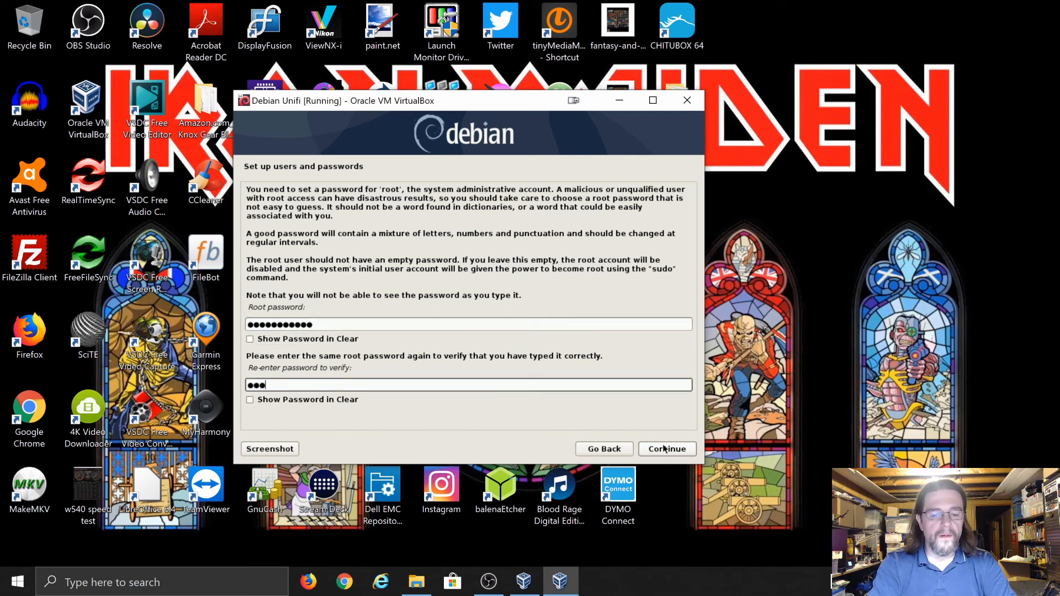
text(*****)
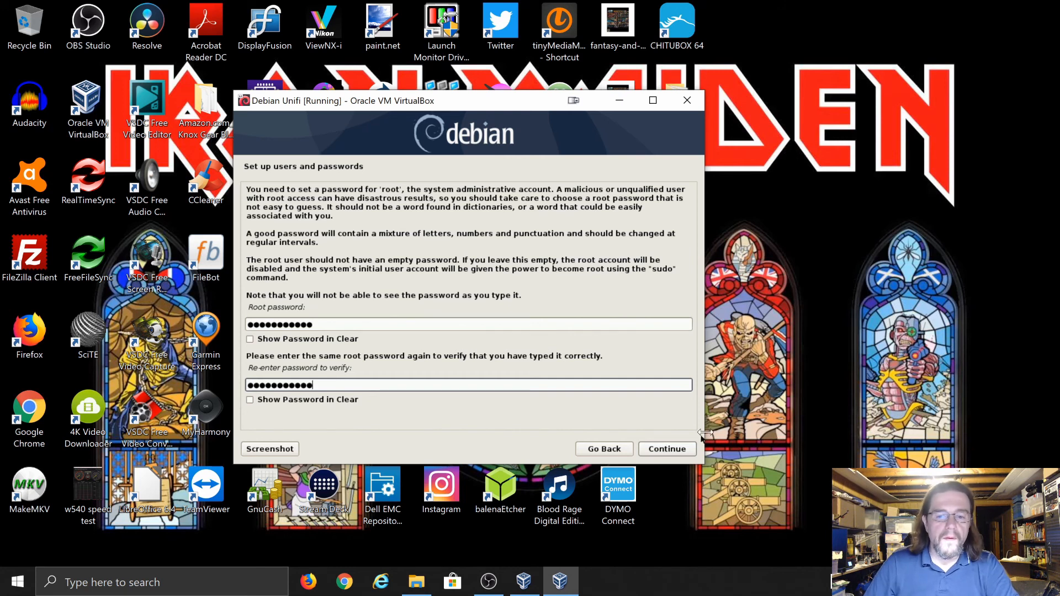
click(665, 450)
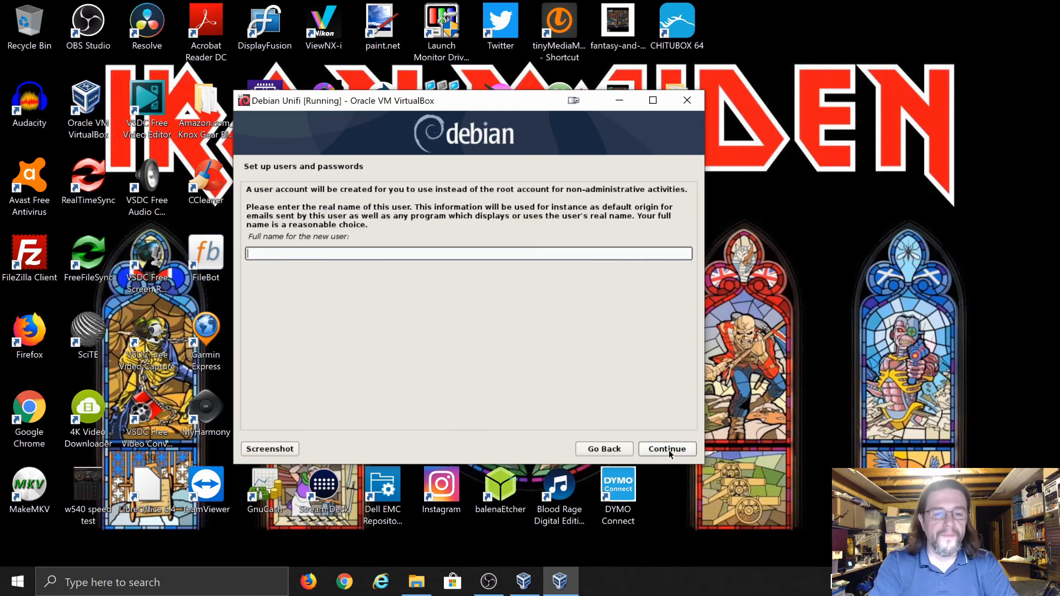
Enter the full name 'unifi user' and set the username to unifi-user
text(unifi-user)
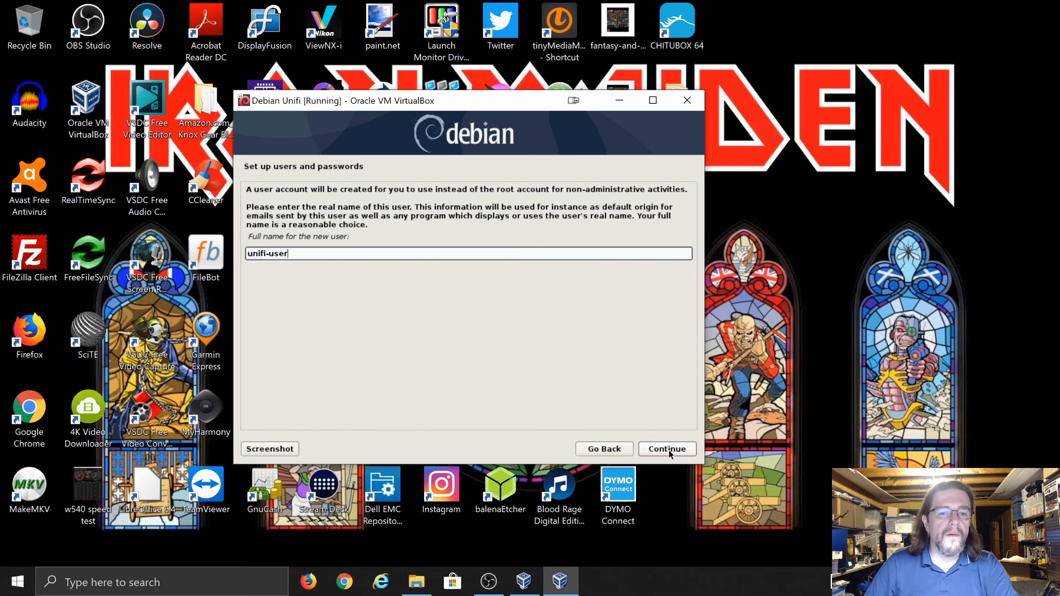
key(BackSpace)
key(BackSpace)
key(BackSpace)
key(BackSpace)
key(BackSpace)
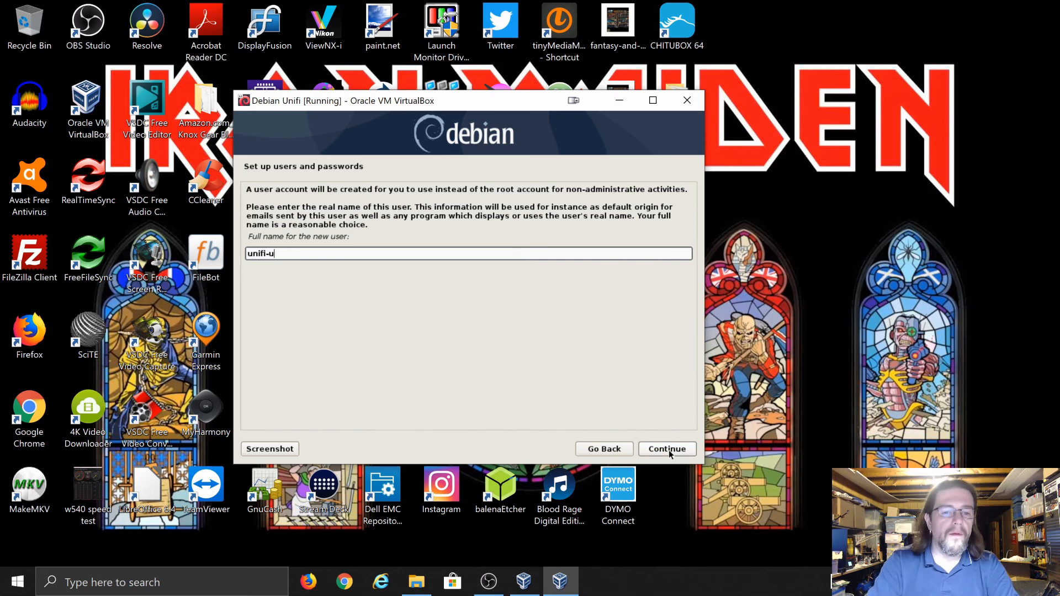
text(user)
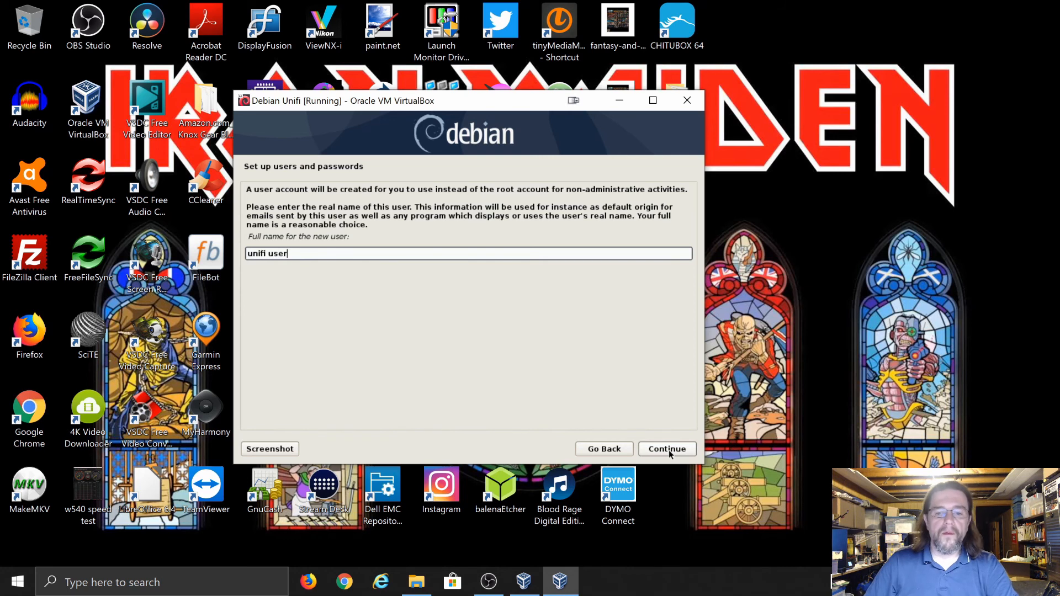
click(668, 449)
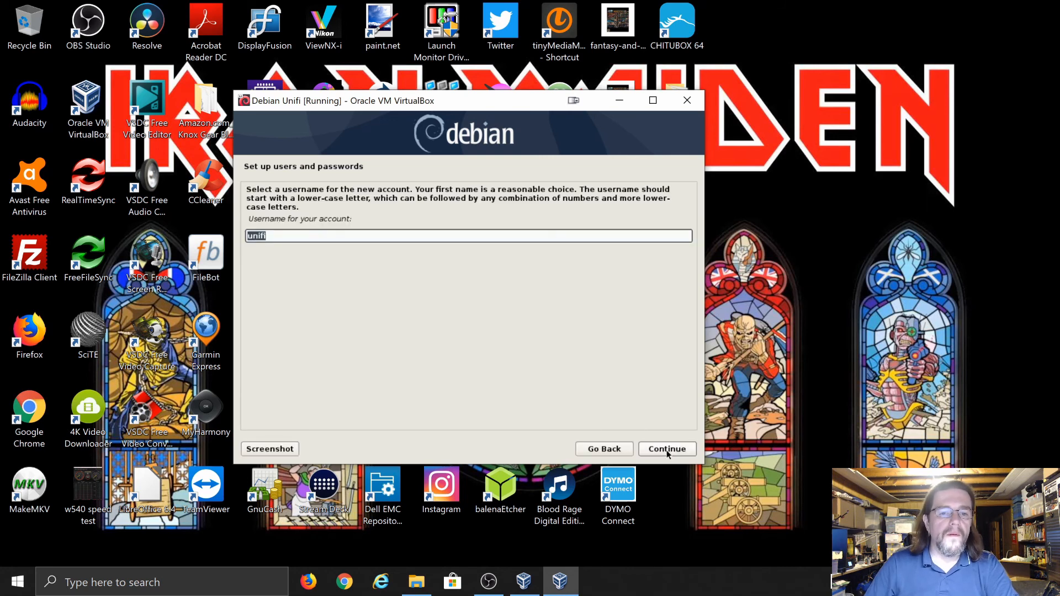
key(End)
text(-user)
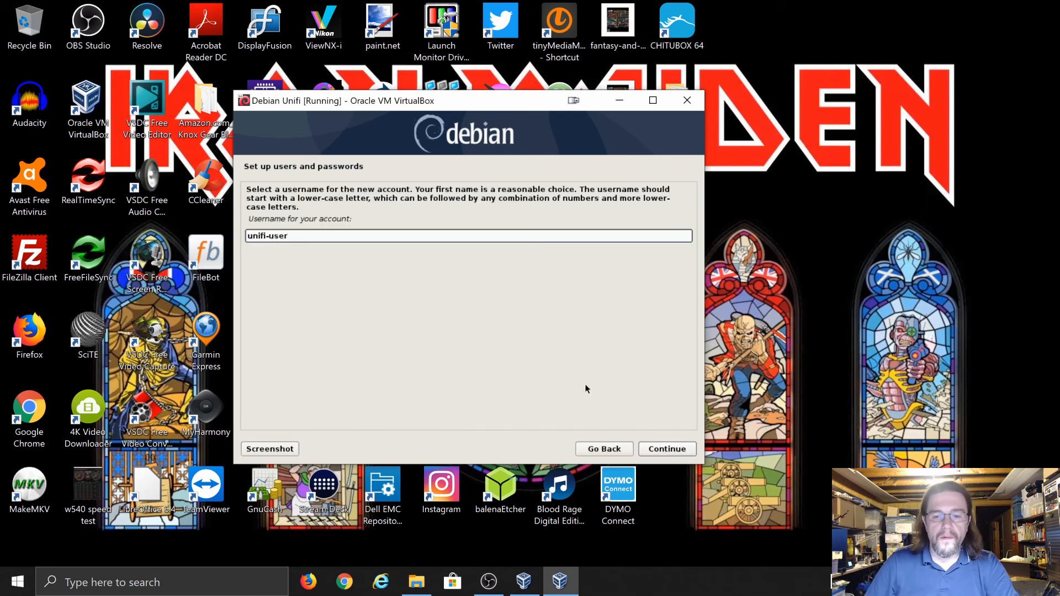
click(666, 451)
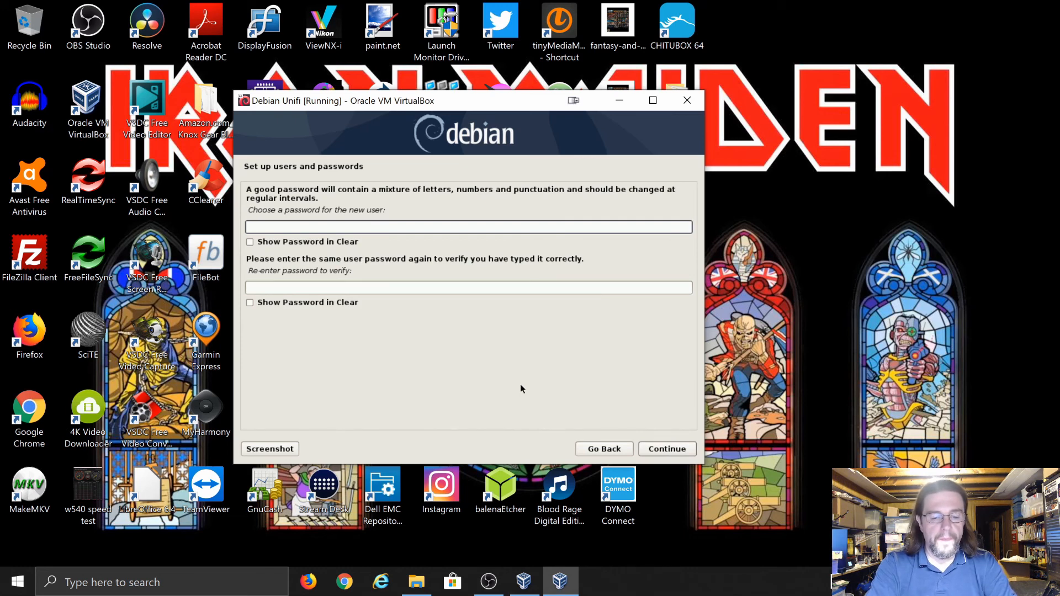
Set and confirm the new user's password, then back out of the clock page to the main menu
text(•)
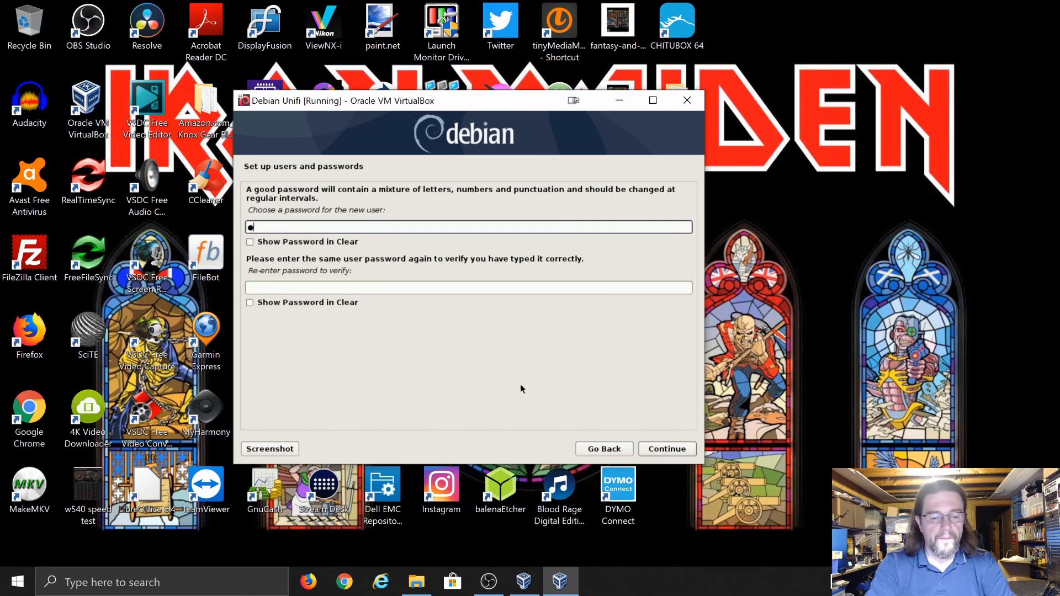
text(••••)
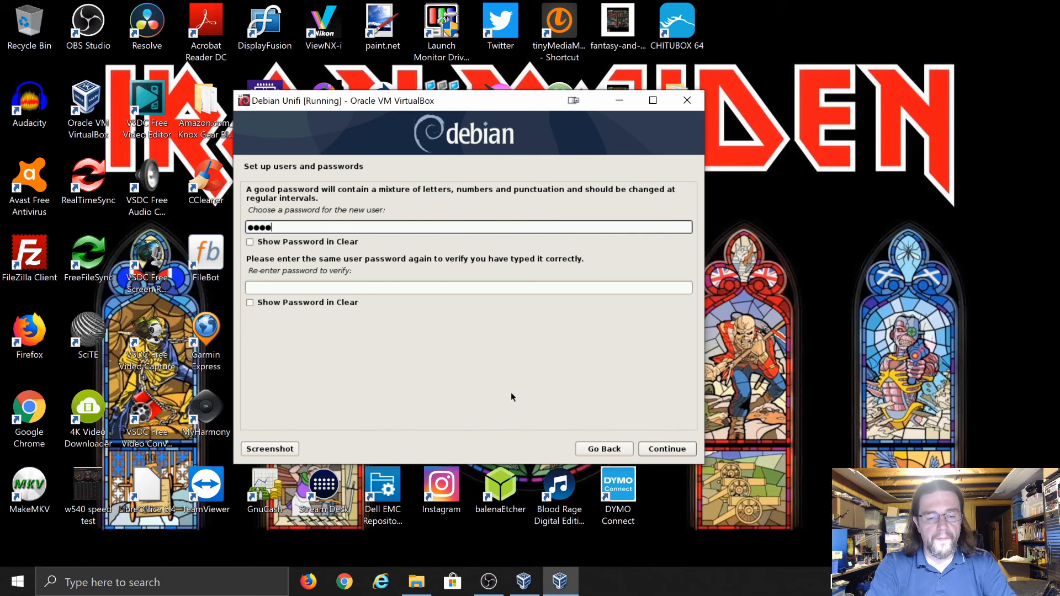
text(•••)
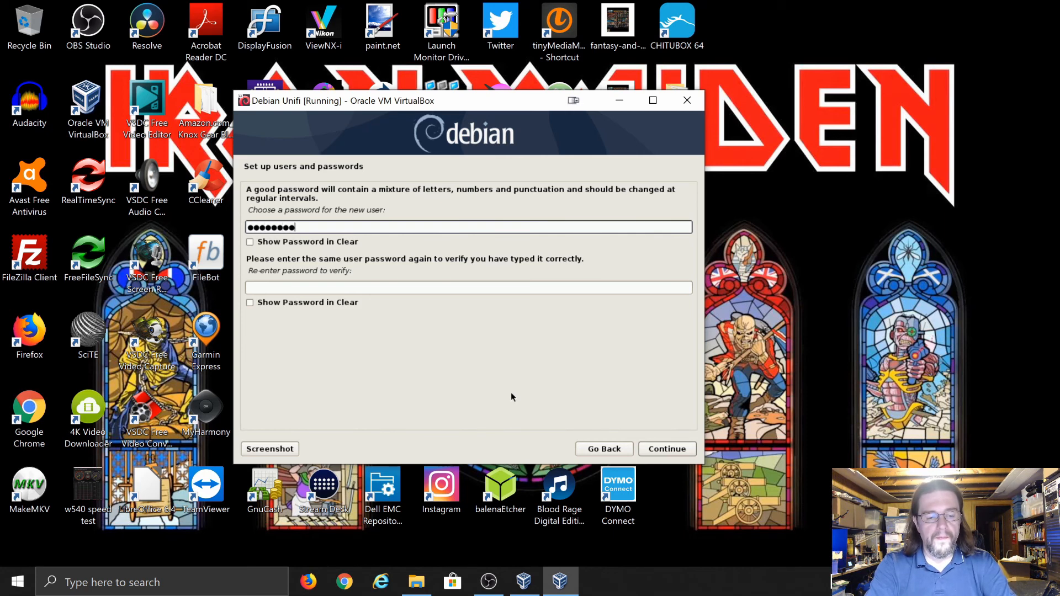
key(Tab)
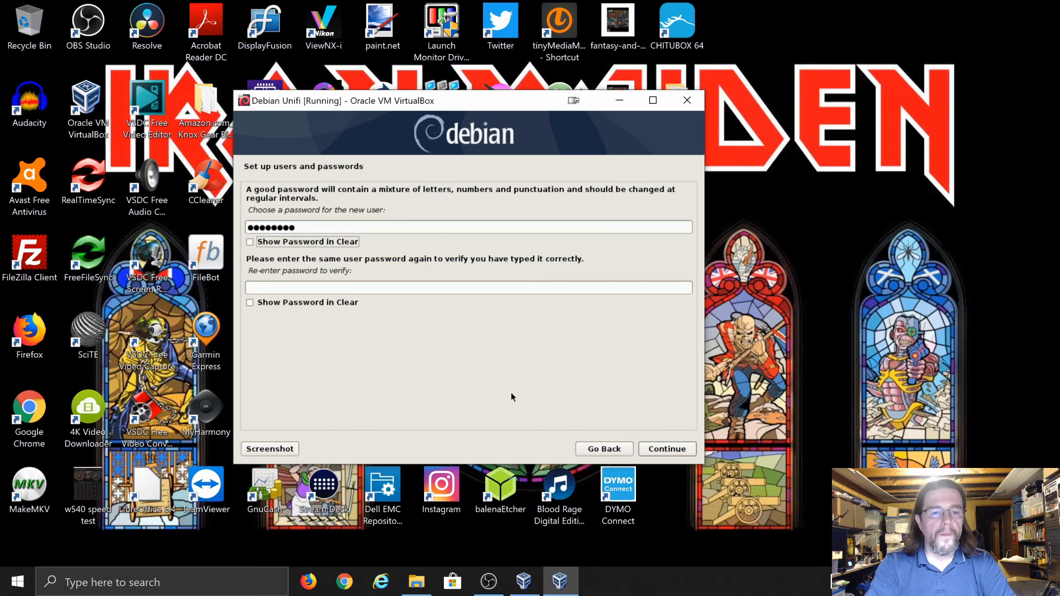
key(Tab)
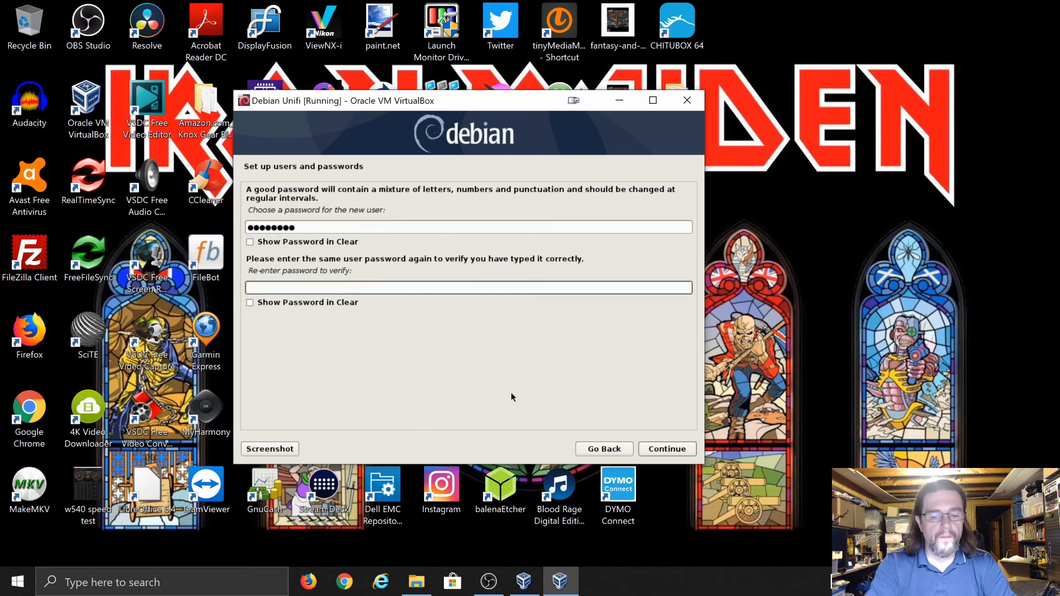
text(******)
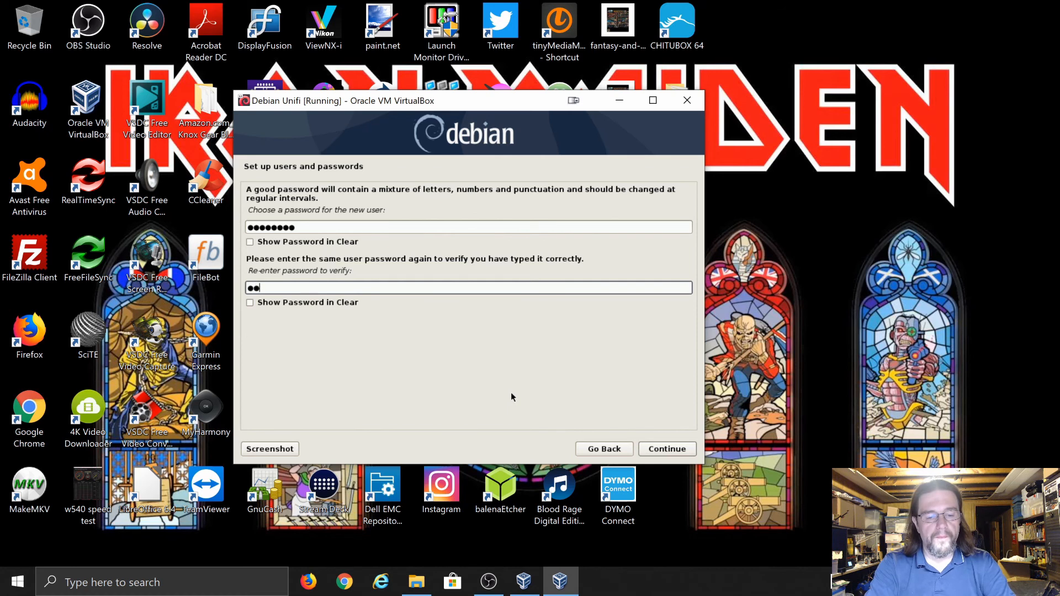
text(**)
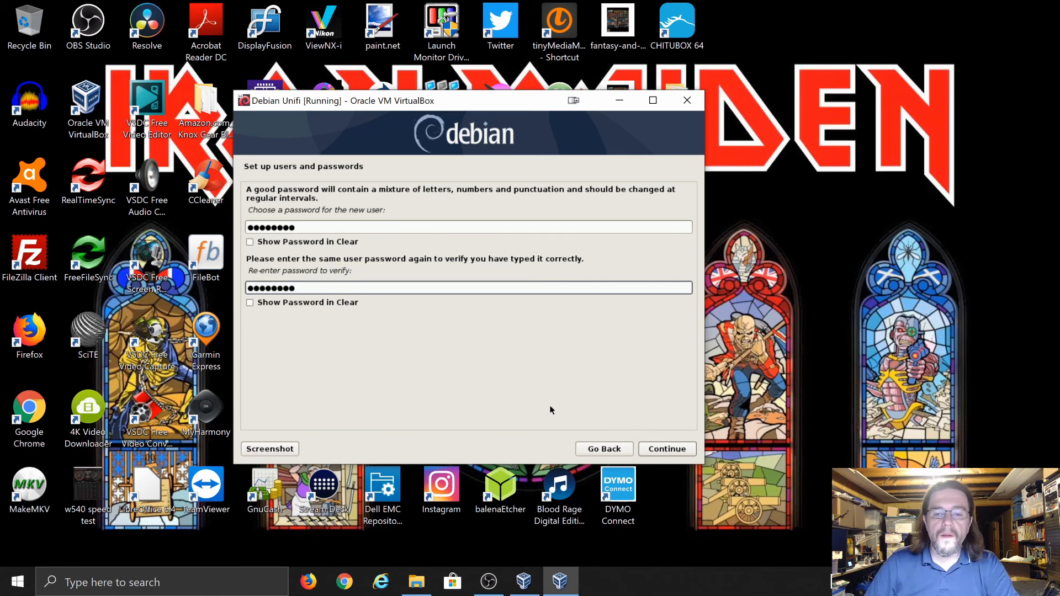
click(654, 449)
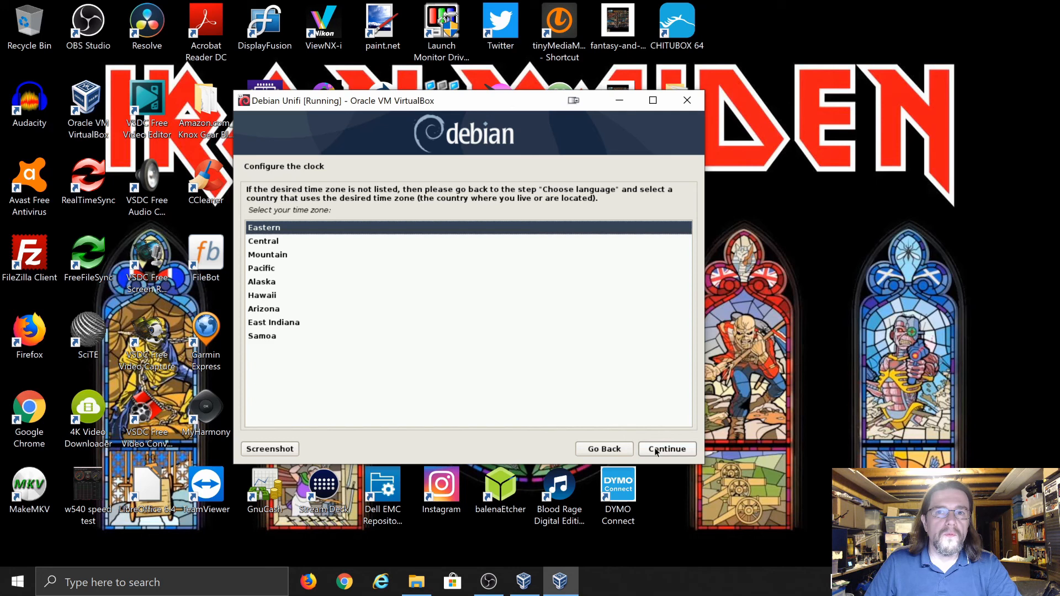
click(596, 452)
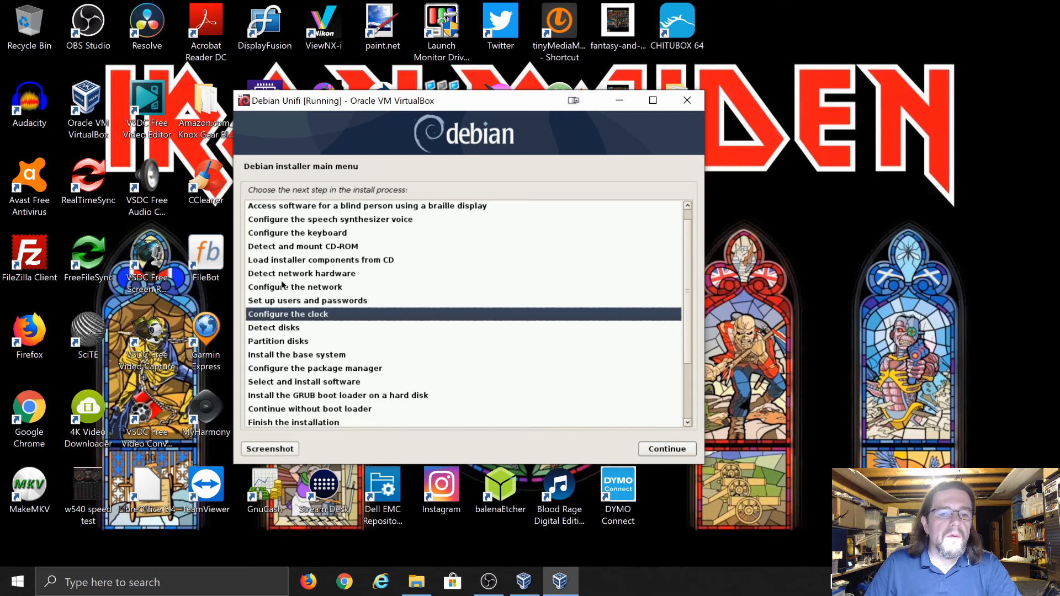
Rerun 'Set up users and passwords' from the main menu and enter the root password twice
scroll(283, 284, up, 1)
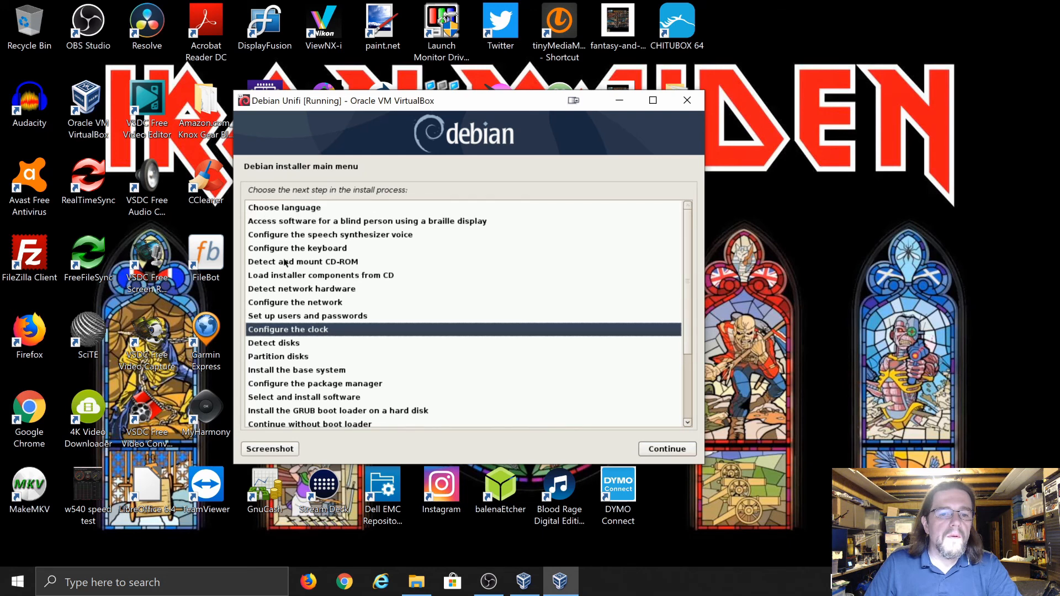
click(281, 318)
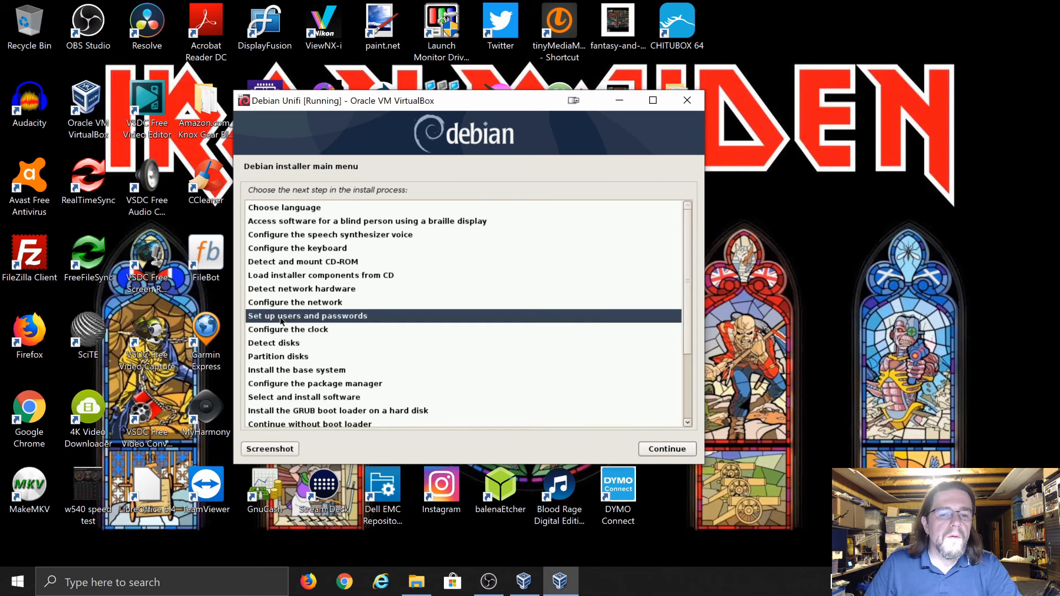
click(649, 450)
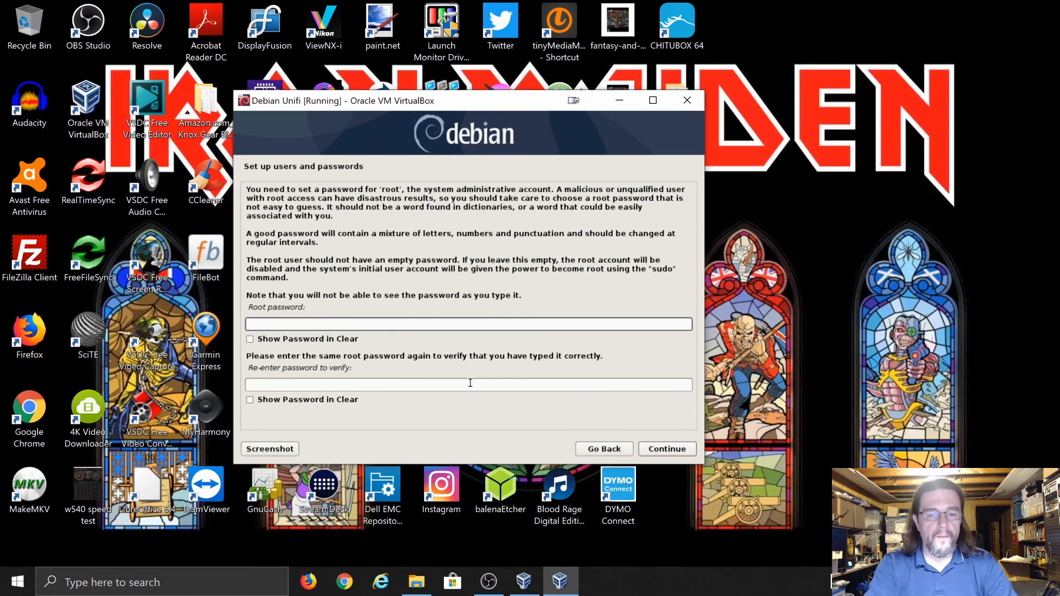
text(********)
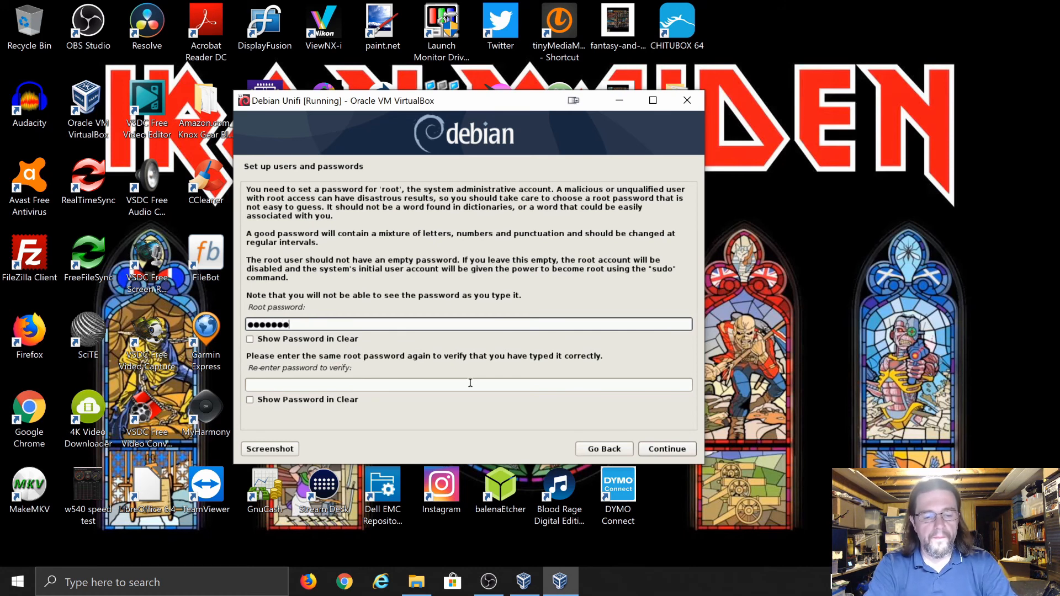
key(Tab)
key(Tab)
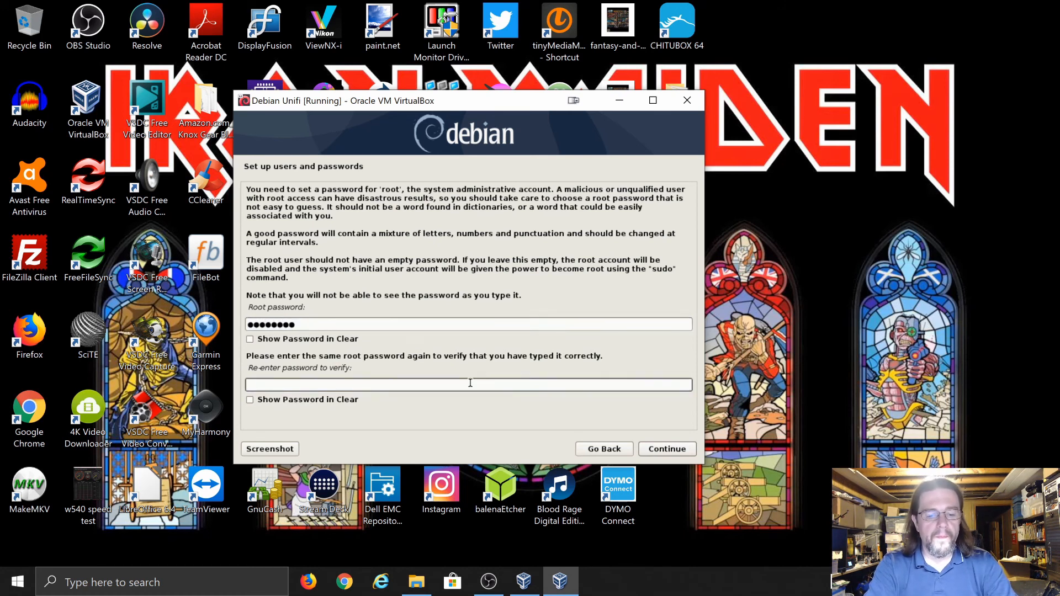
text(*****)
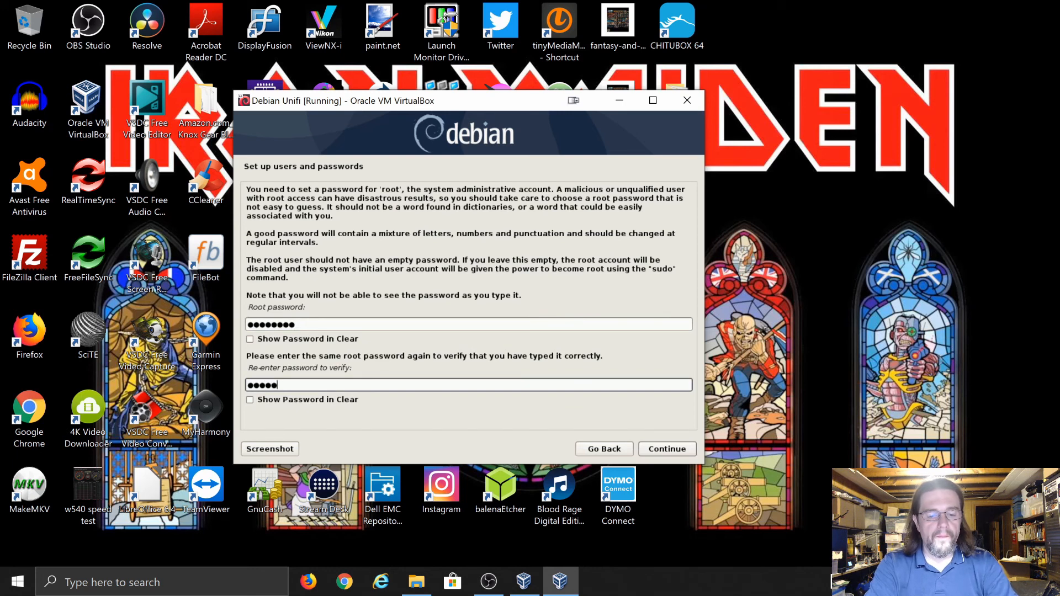
text(***)
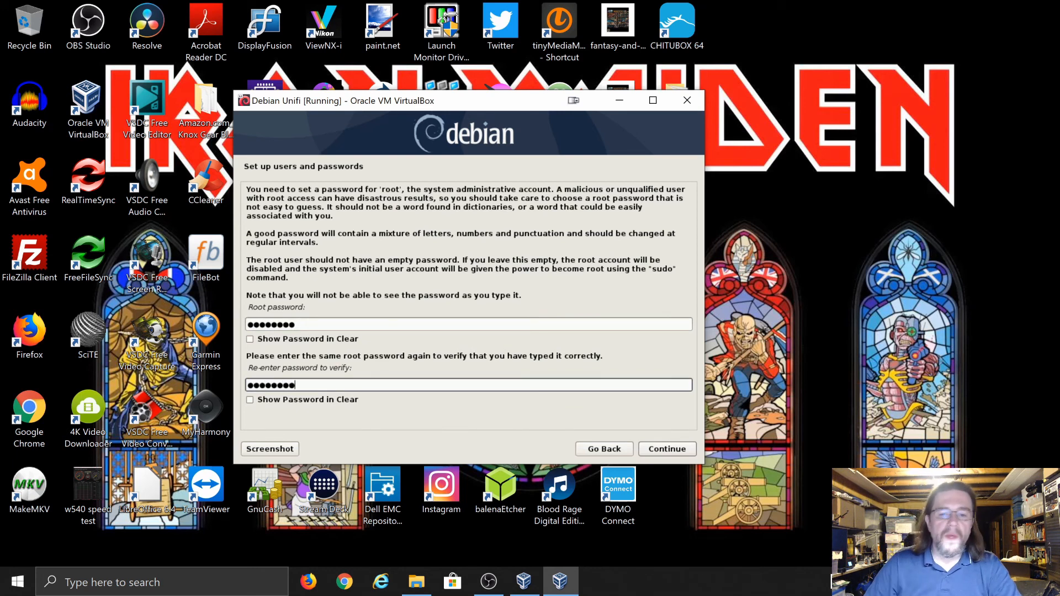
click(657, 455)
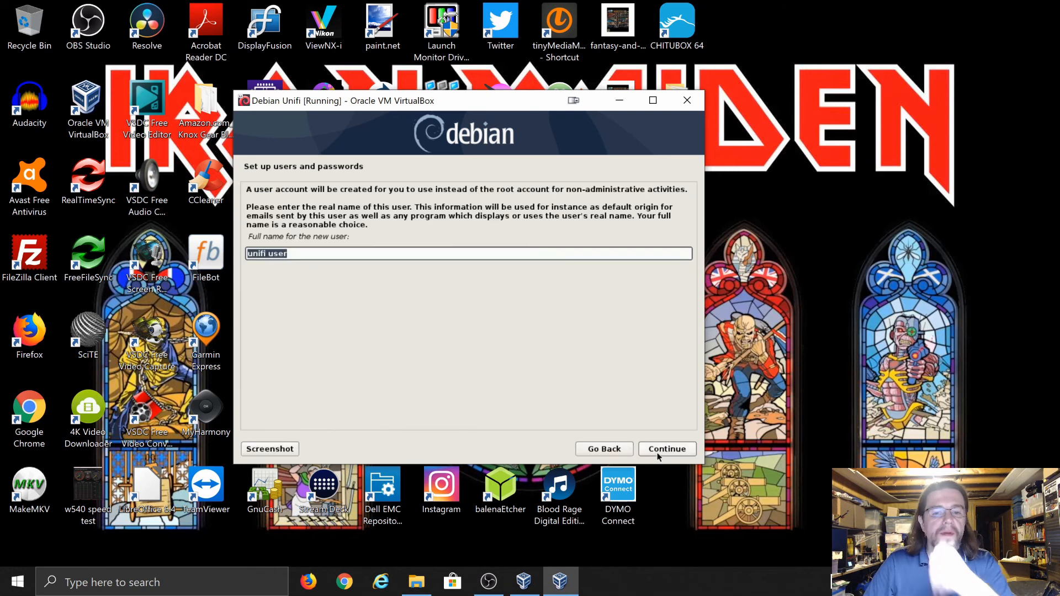
Keep full name 'unifi user' and username unifi-user, and enter the user password again
click(658, 454)
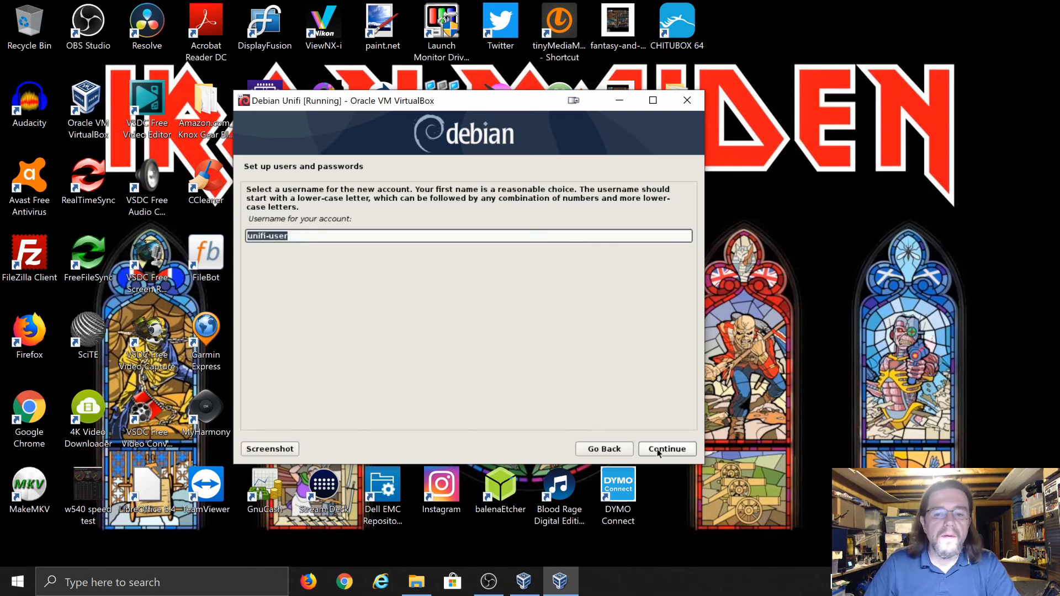
click(658, 454)
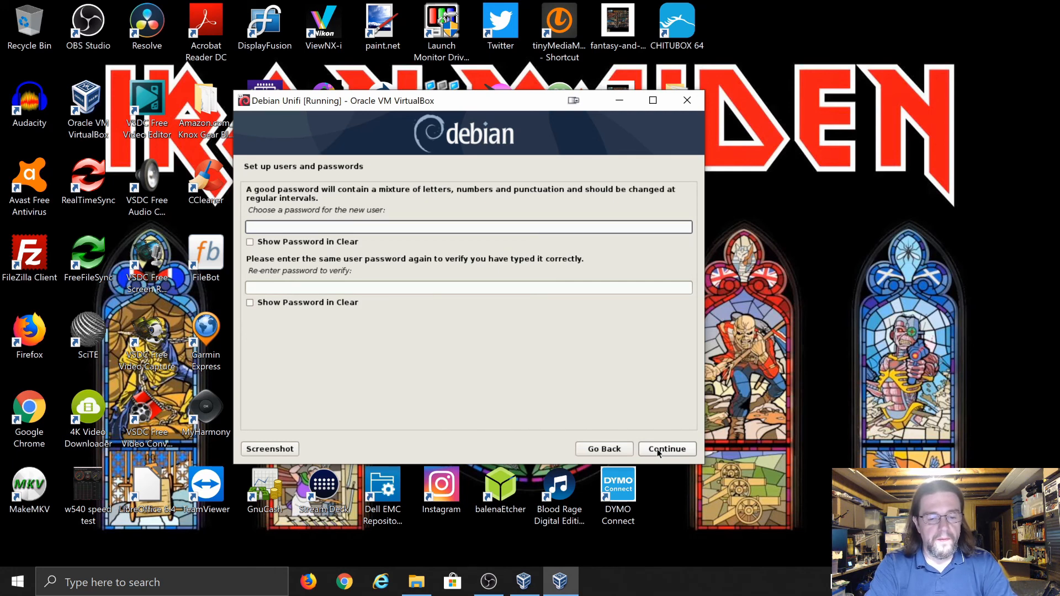
text(••••)
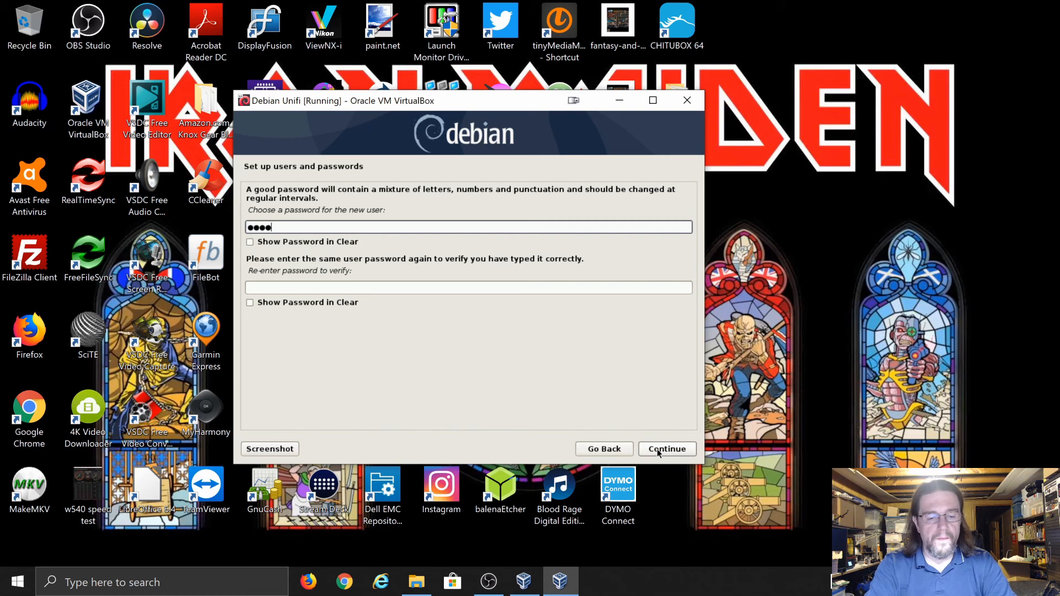
text(•••••)
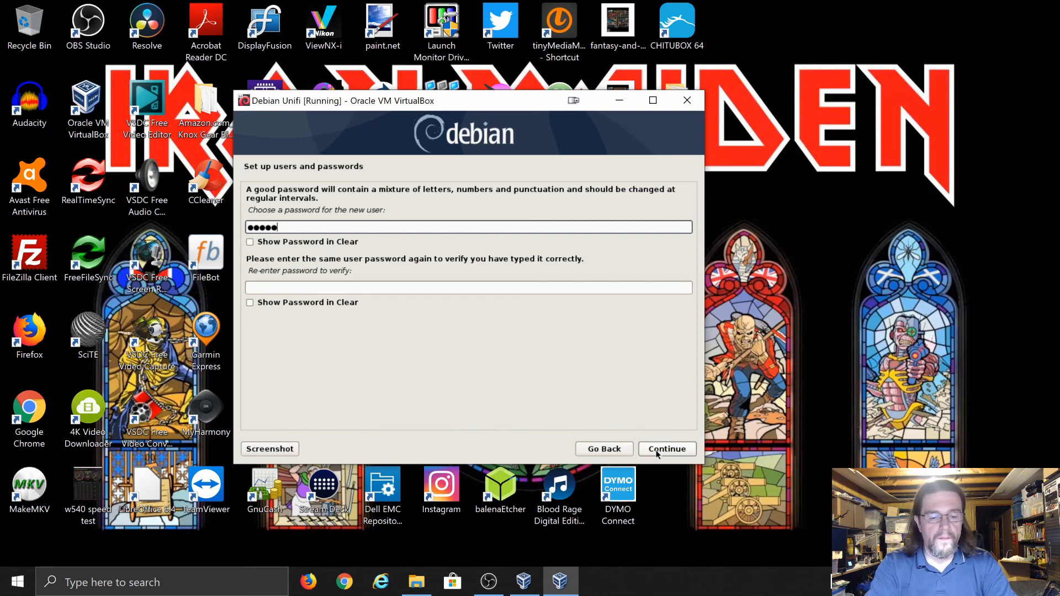
key(Tab)
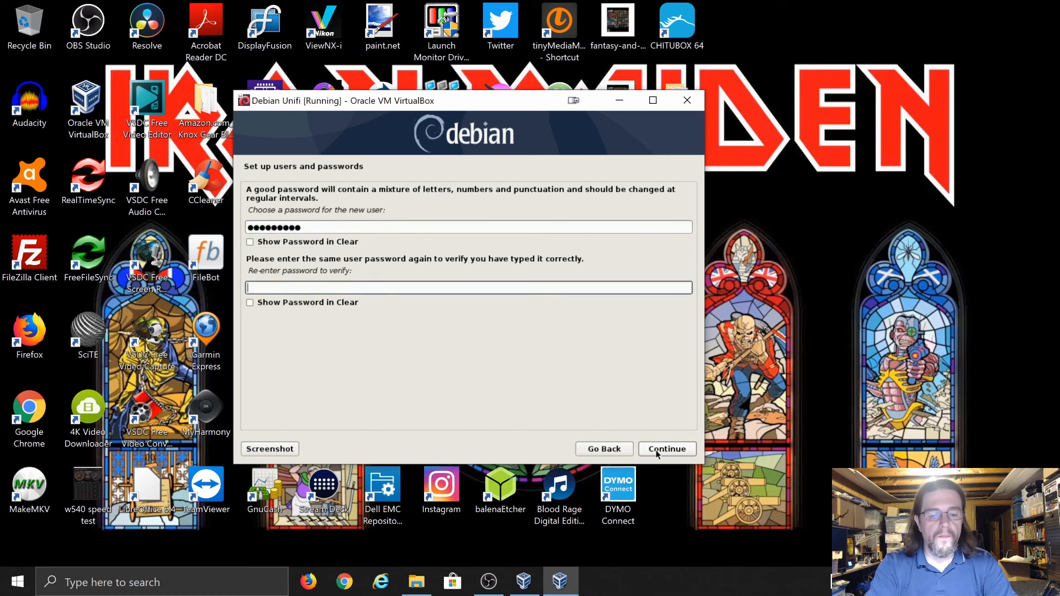
text(•••••••••)
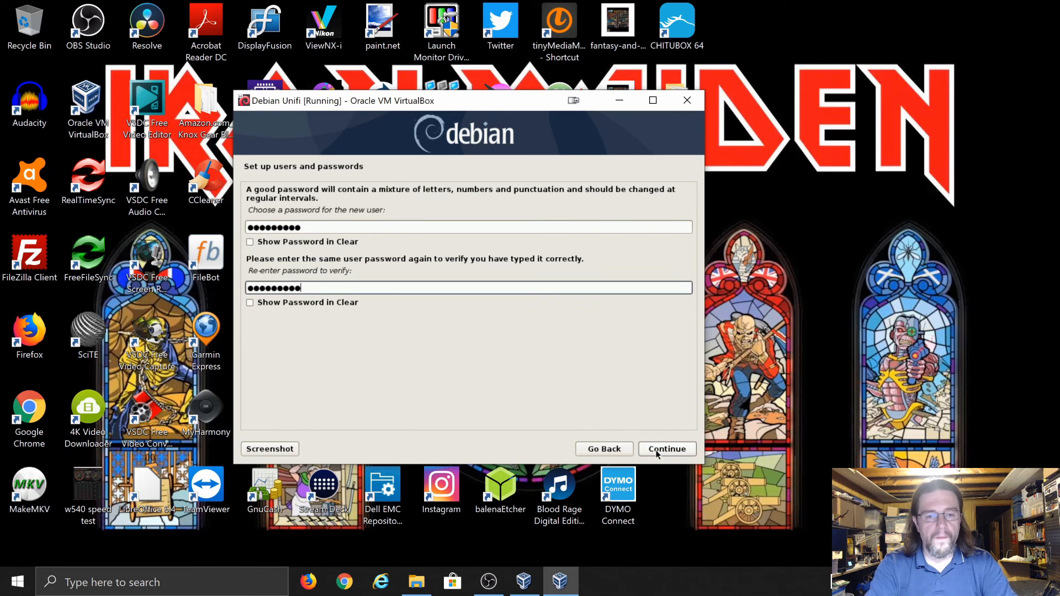
click(657, 454)
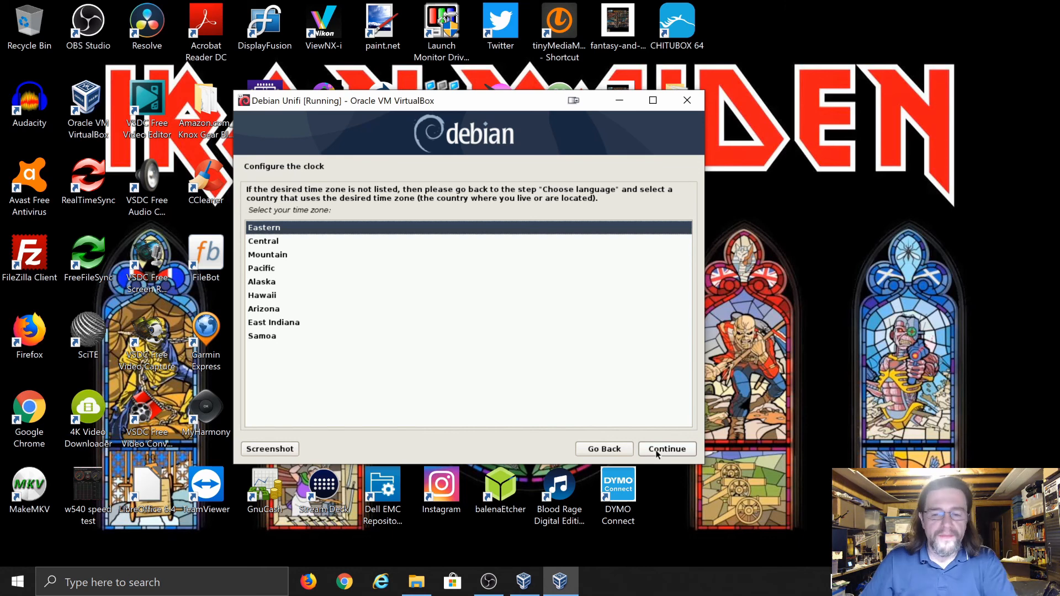
Accept the Eastern time zone on the Configure the clock page
click(657, 454)
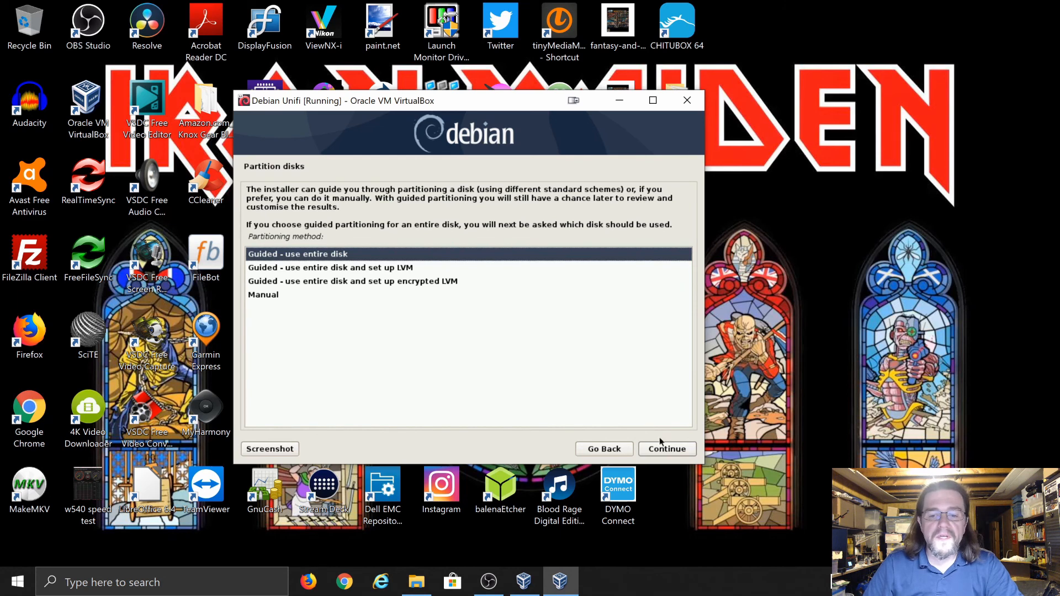
Guided-partition the entire sda disk with all files in one partition and write the changes
click(661, 451)
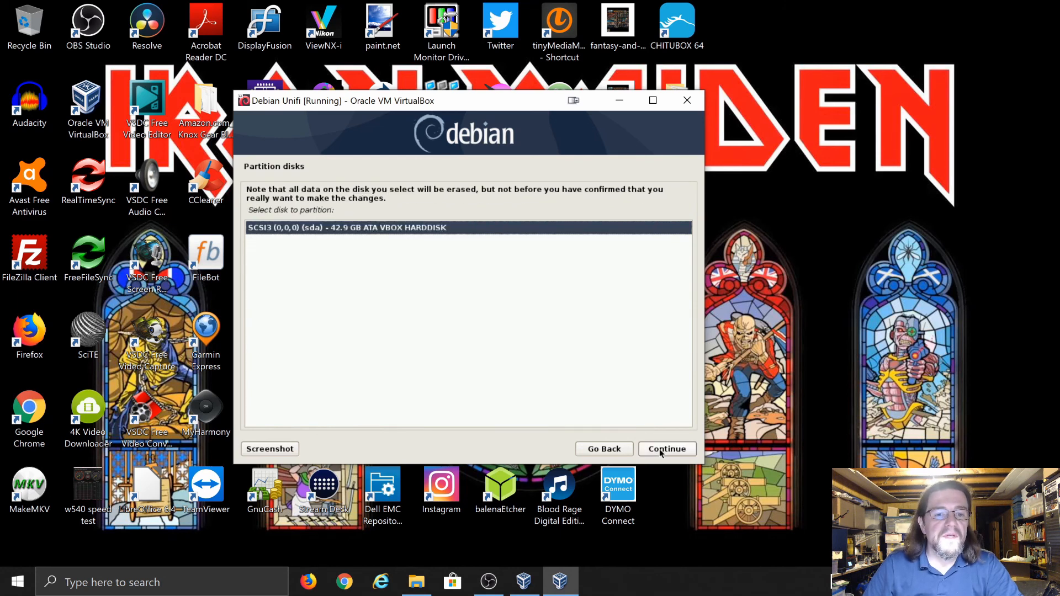
click(661, 450)
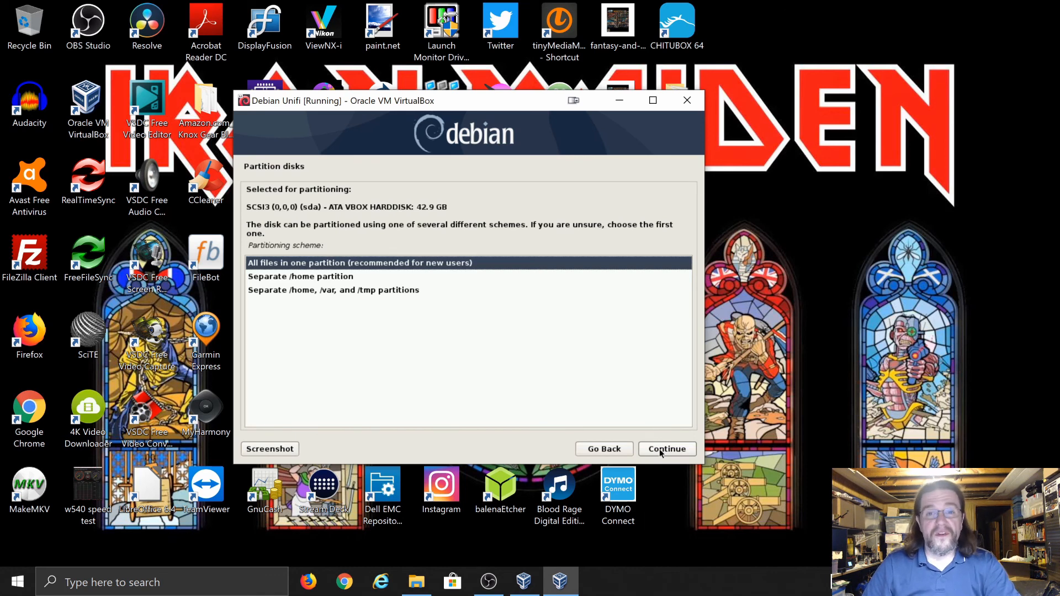
click(661, 450)
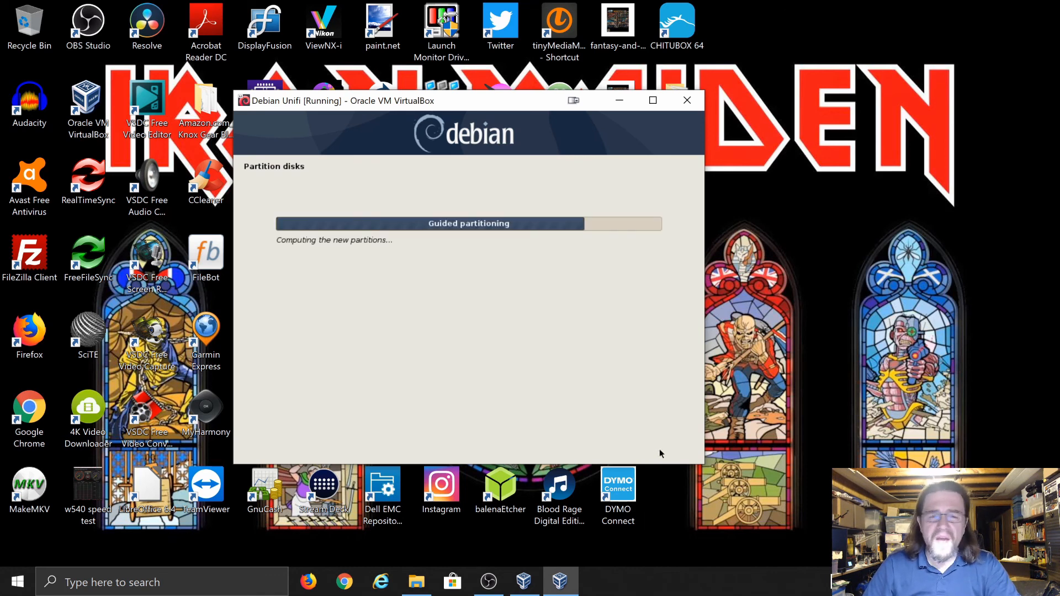
click(661, 450)
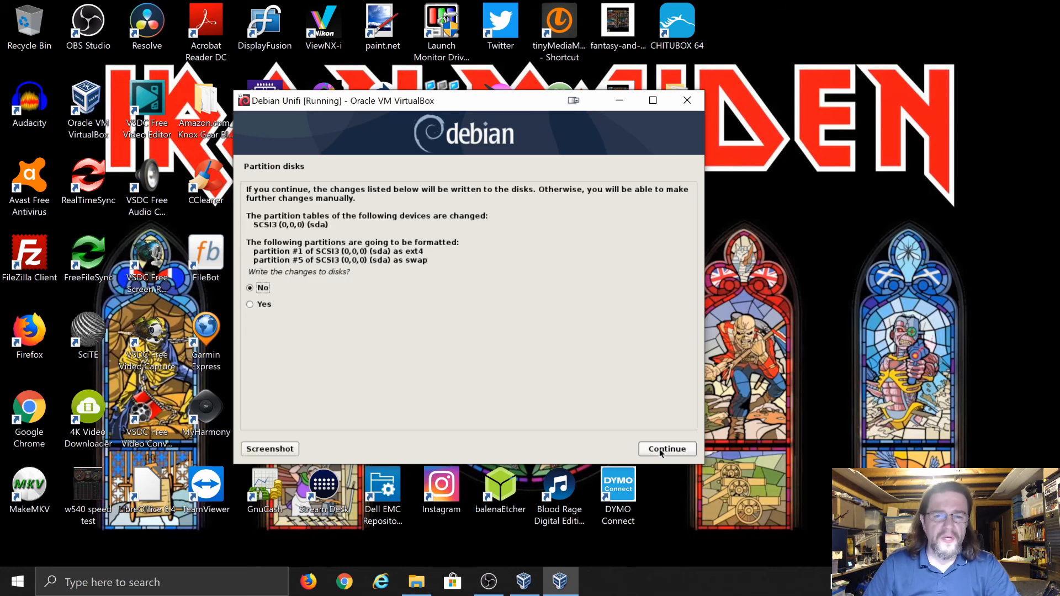
click(661, 450)
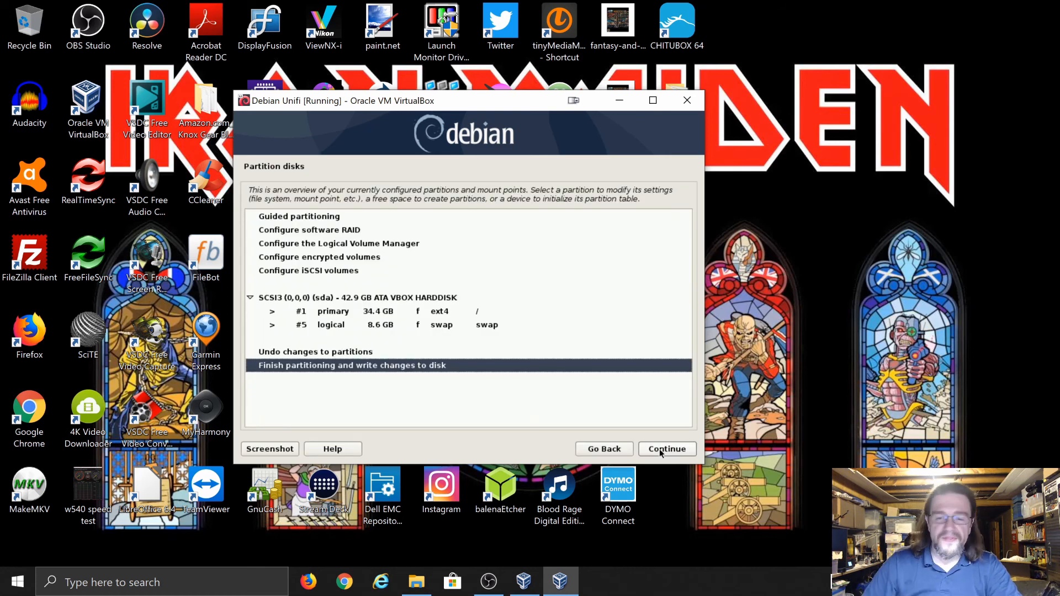
click(663, 449)
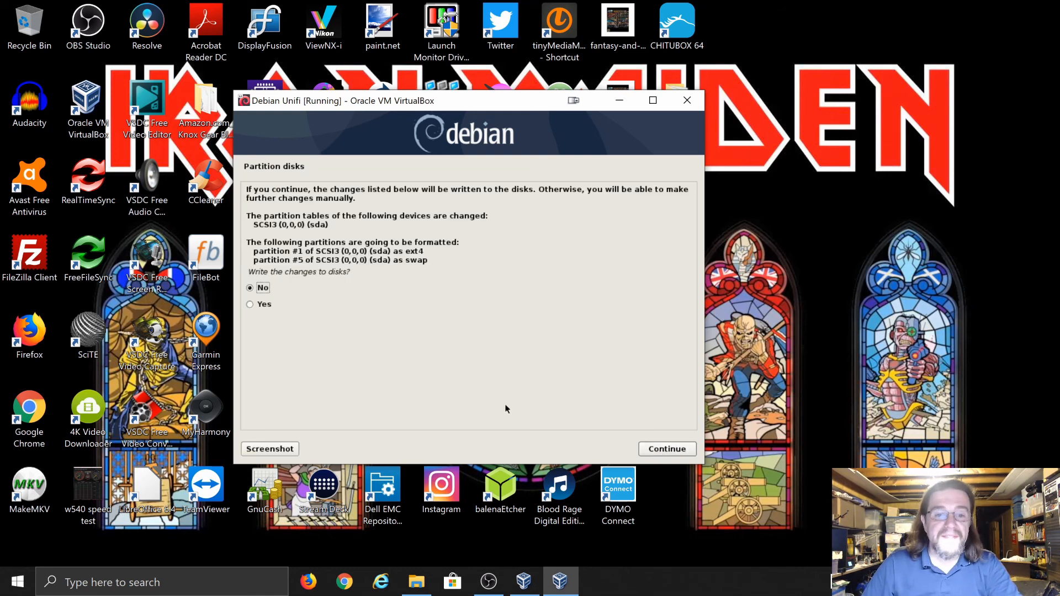
click(262, 309)
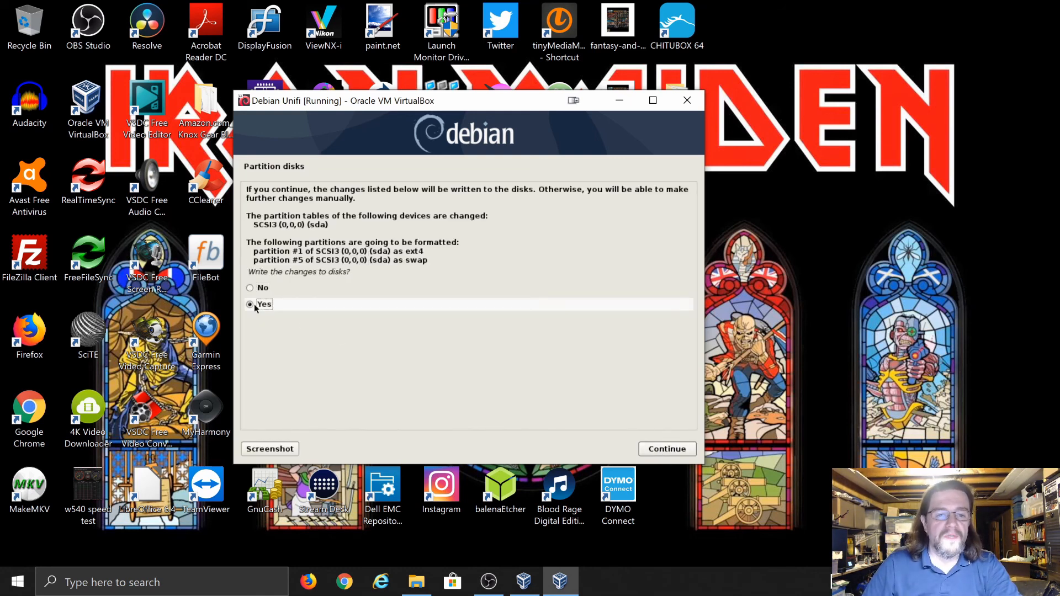
click(660, 451)
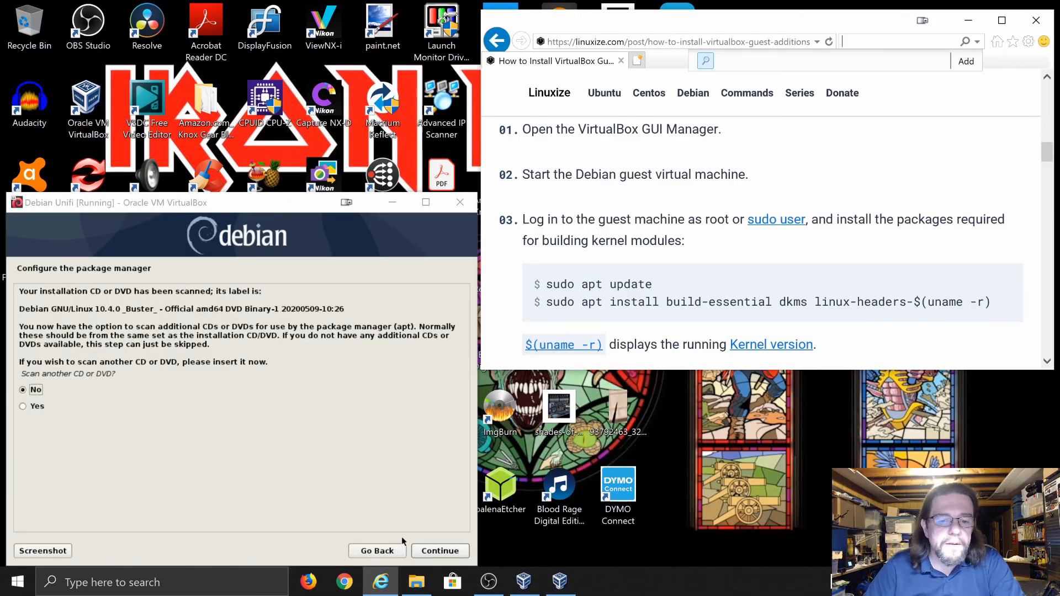
Skip scanning another disc and use the United States deb.debian.org mirror with no proxy
click(442, 551)
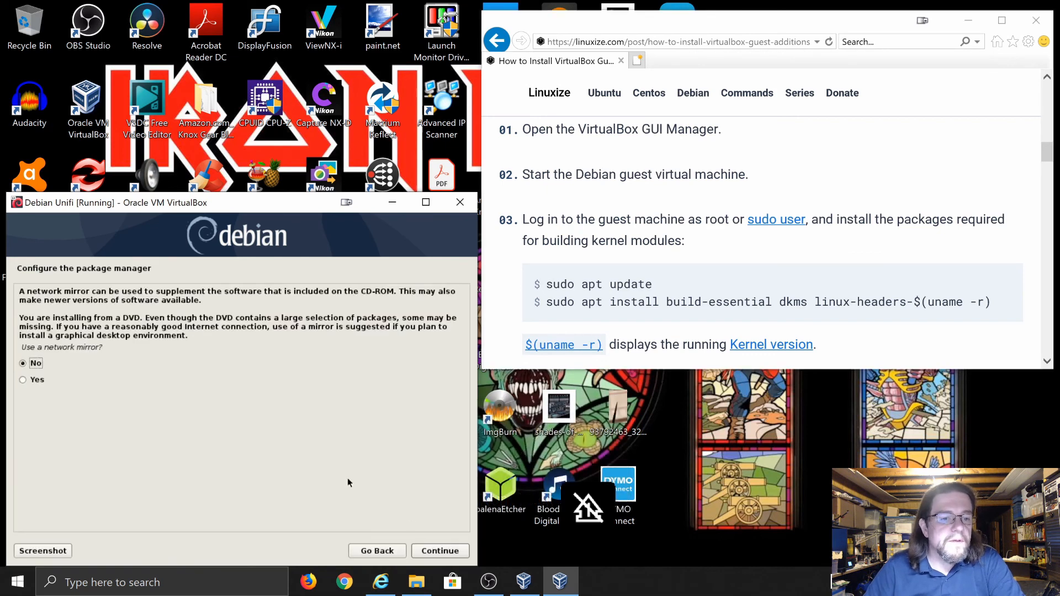
click(30, 385)
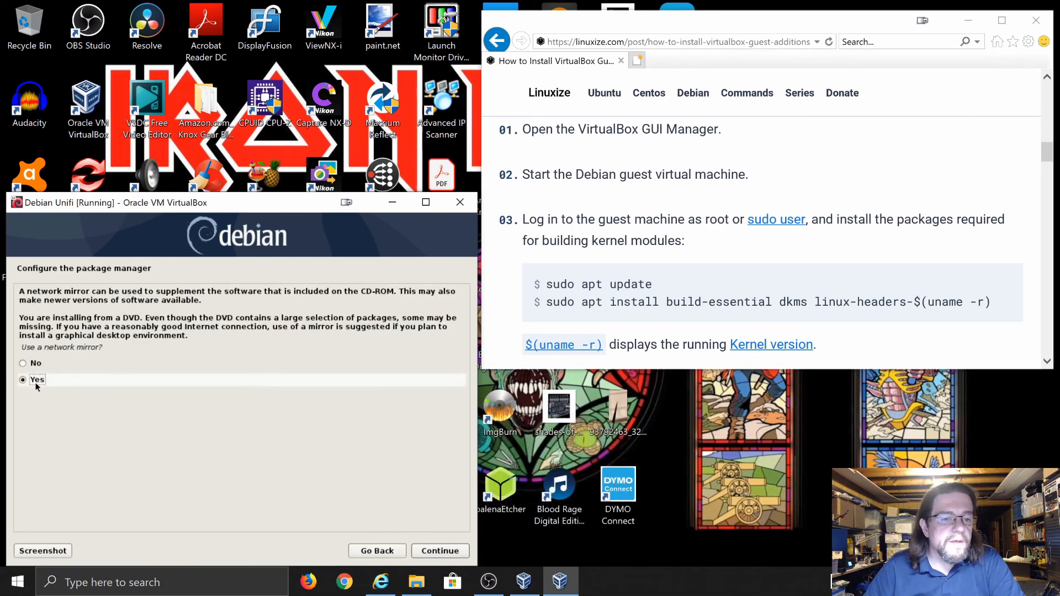
click(436, 552)
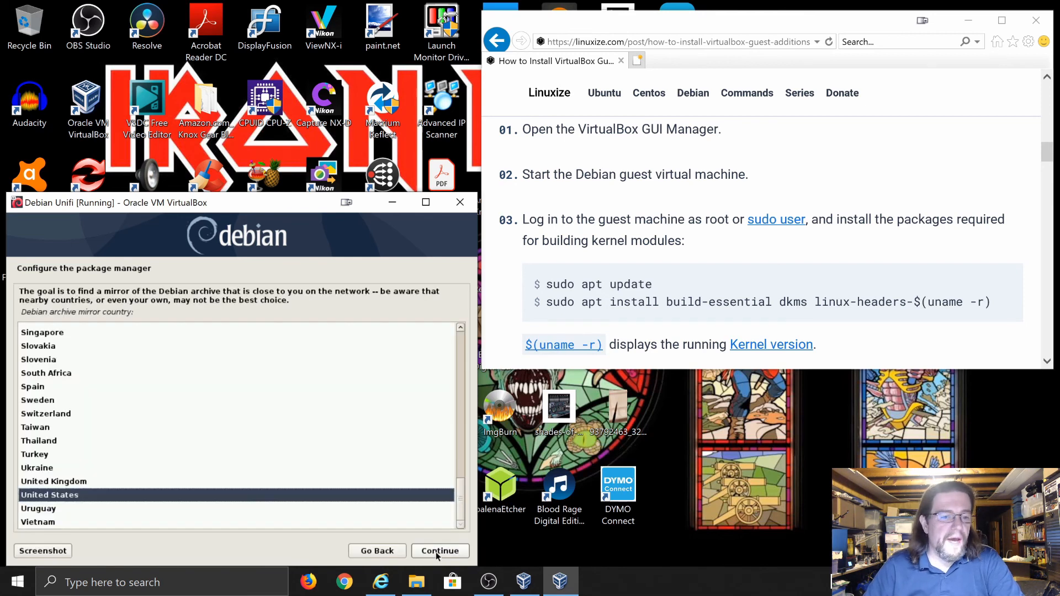
click(436, 552)
click(435, 552)
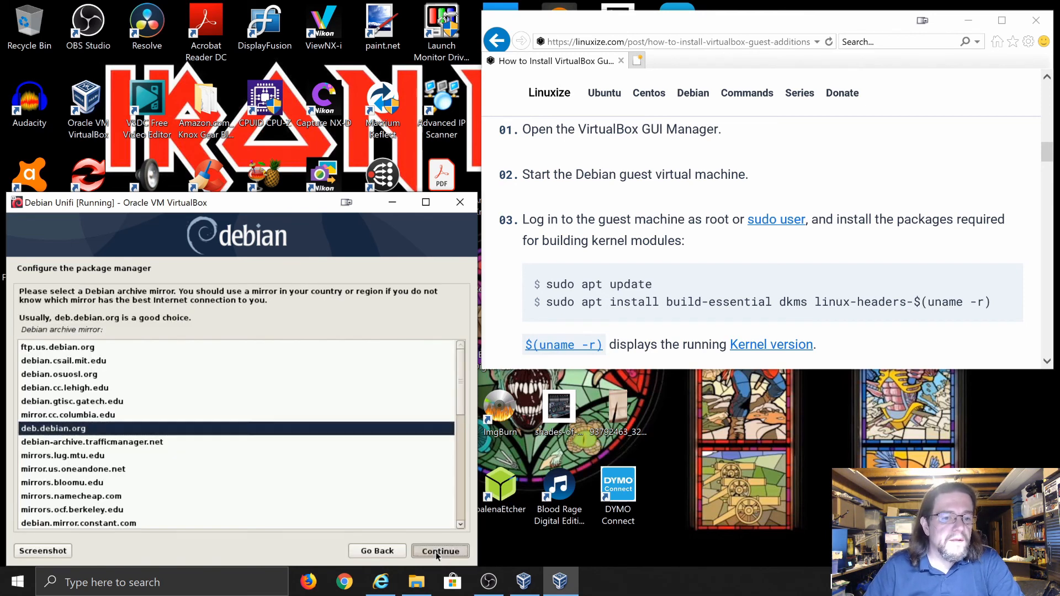
click(437, 552)
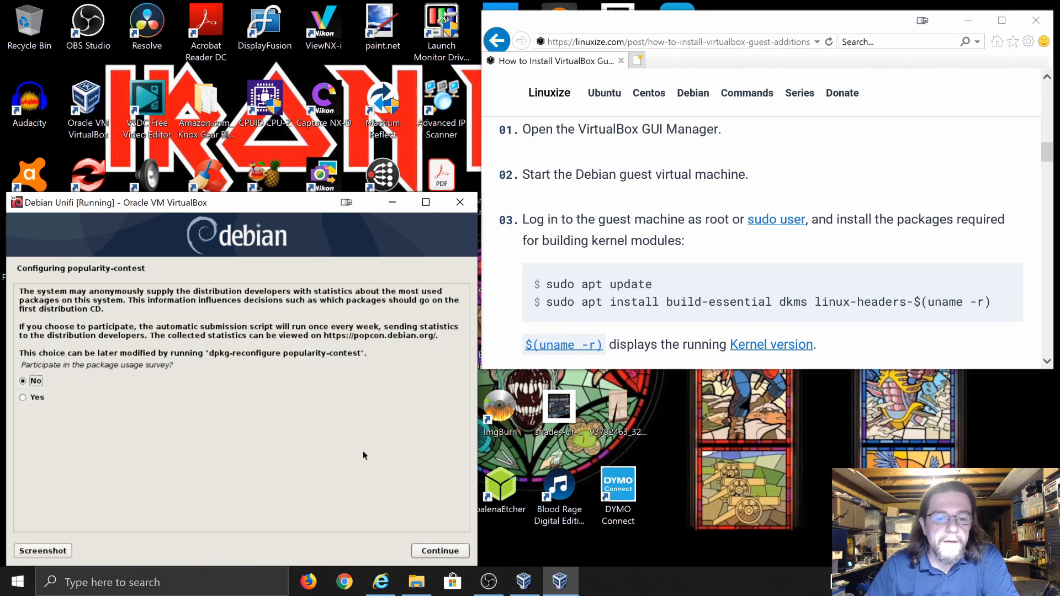
Decline the popularity-contest survey and install MATE without the print server
click(431, 550)
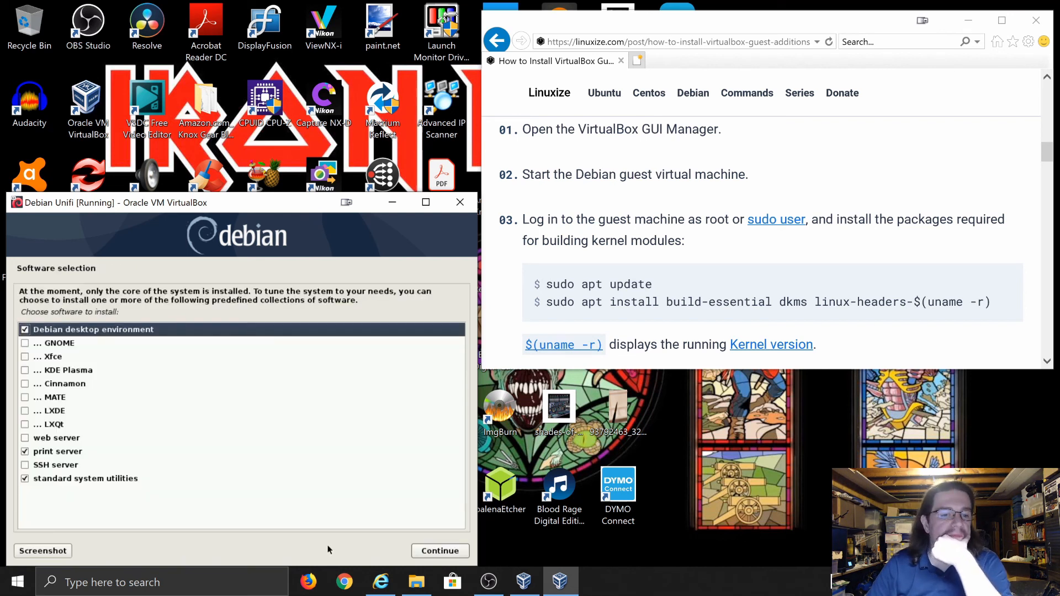
click(22, 398)
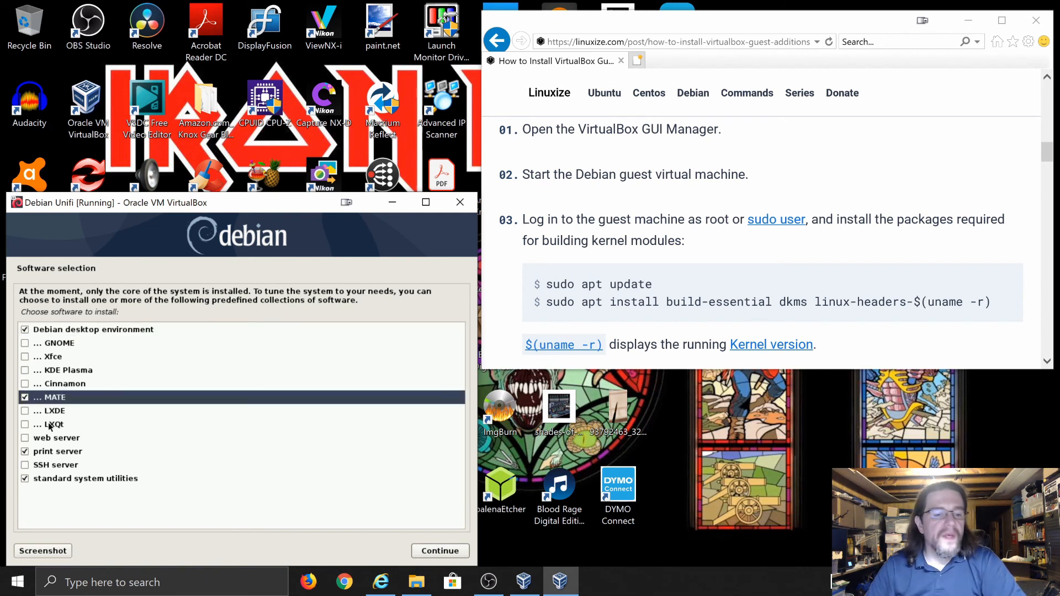
click(24, 453)
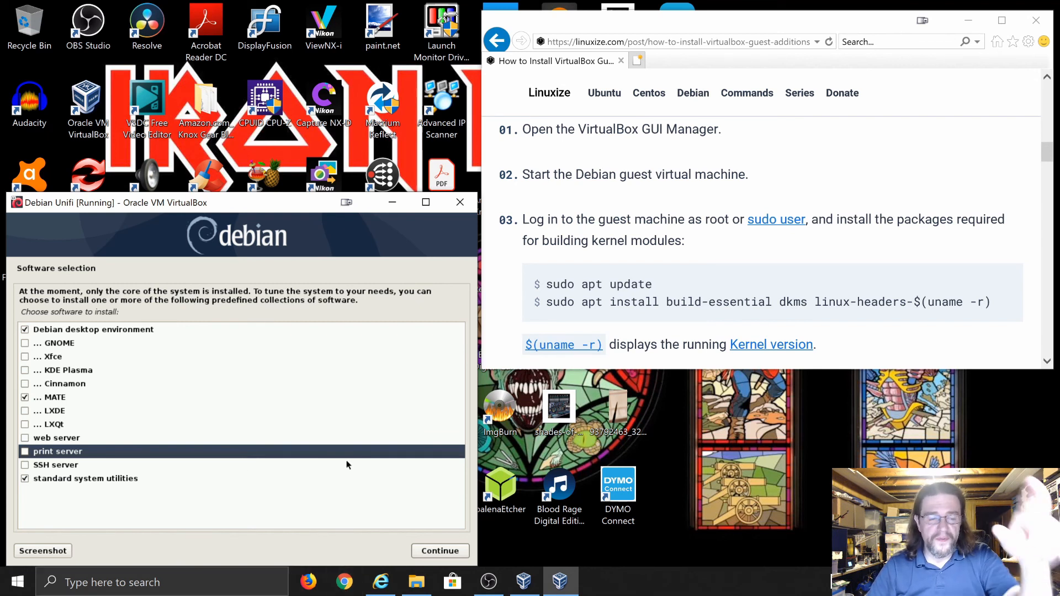
click(440, 551)
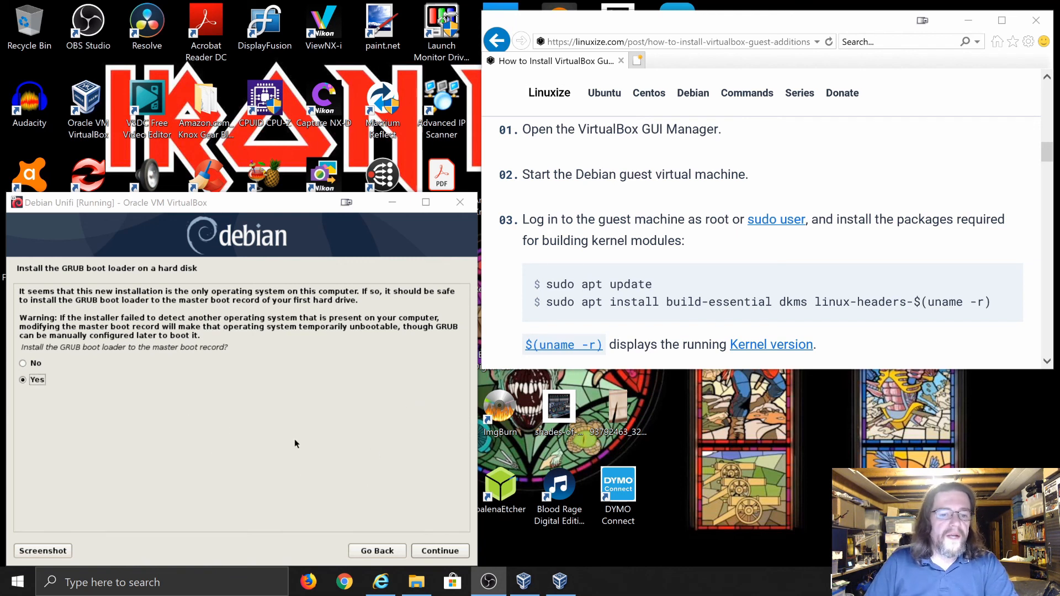
Install GRUB to the master boot record on /dev/sda
click(440, 549)
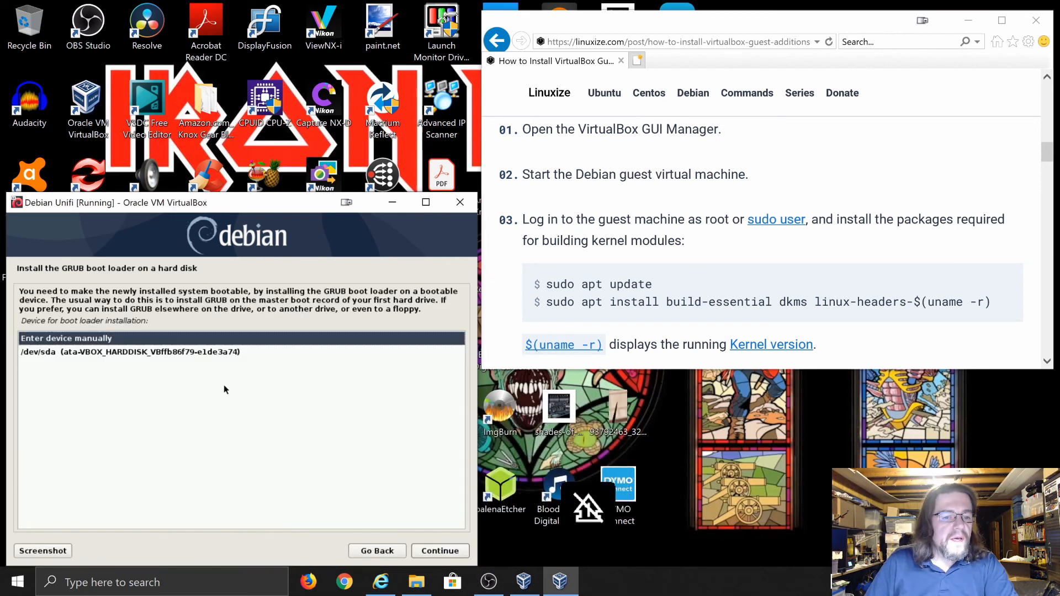
key(Down)
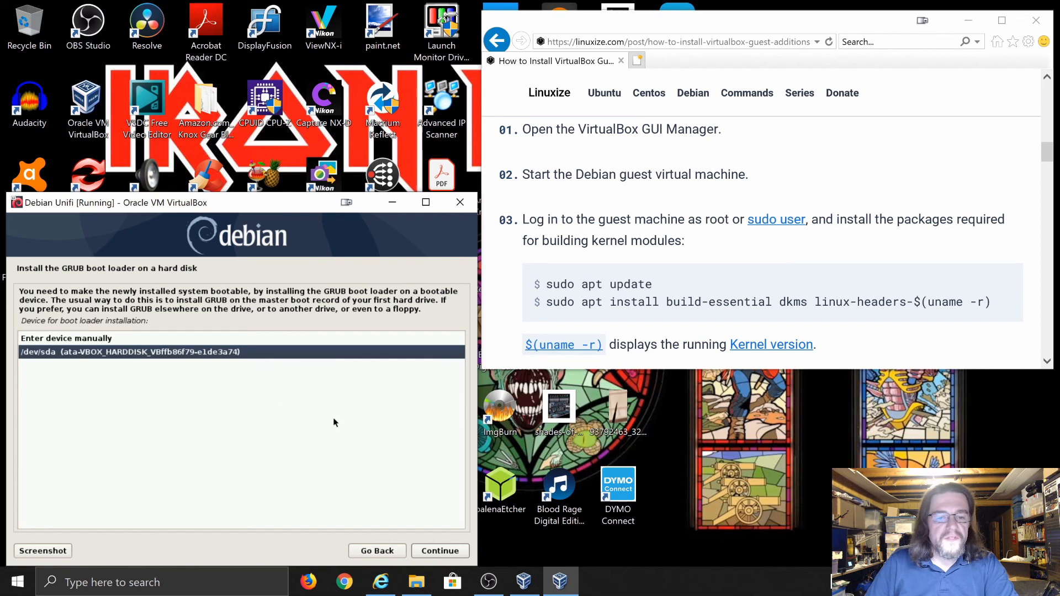
click(443, 557)
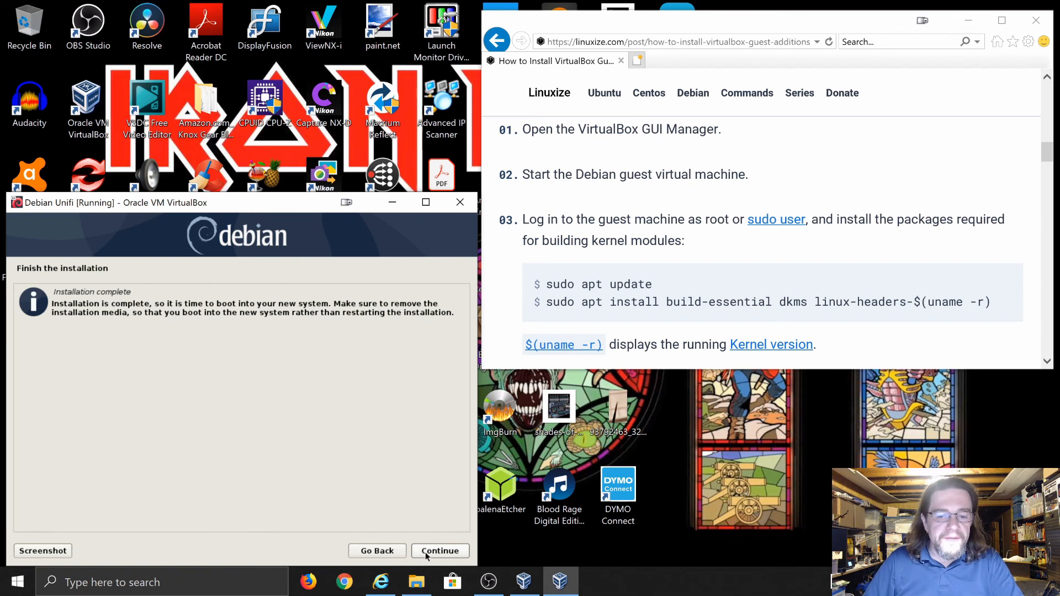
Finish the installation and let the VM reboot into the installed Debian system
click(429, 555)
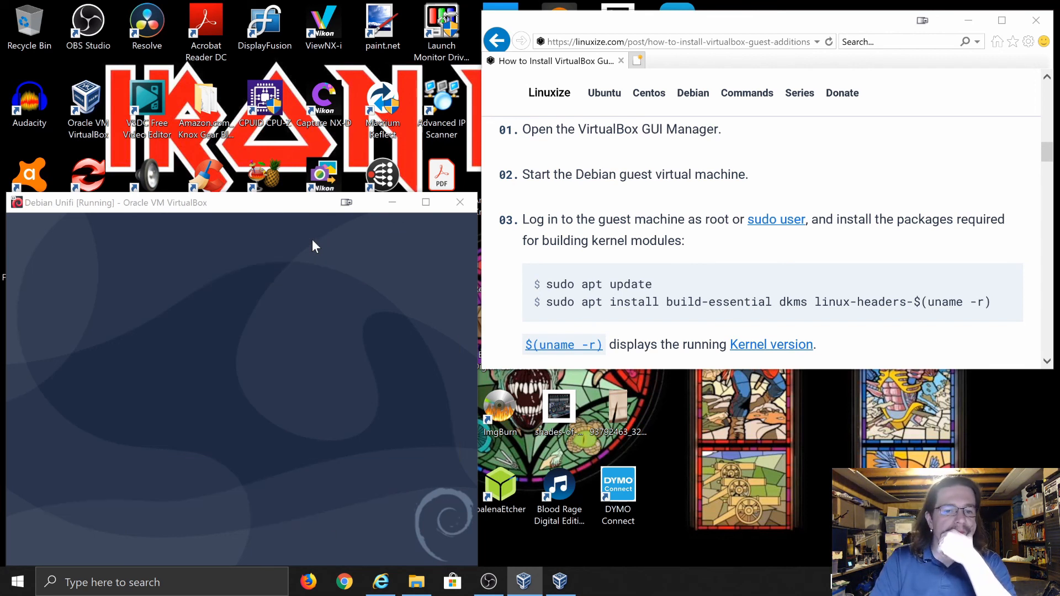
click(270, 203)
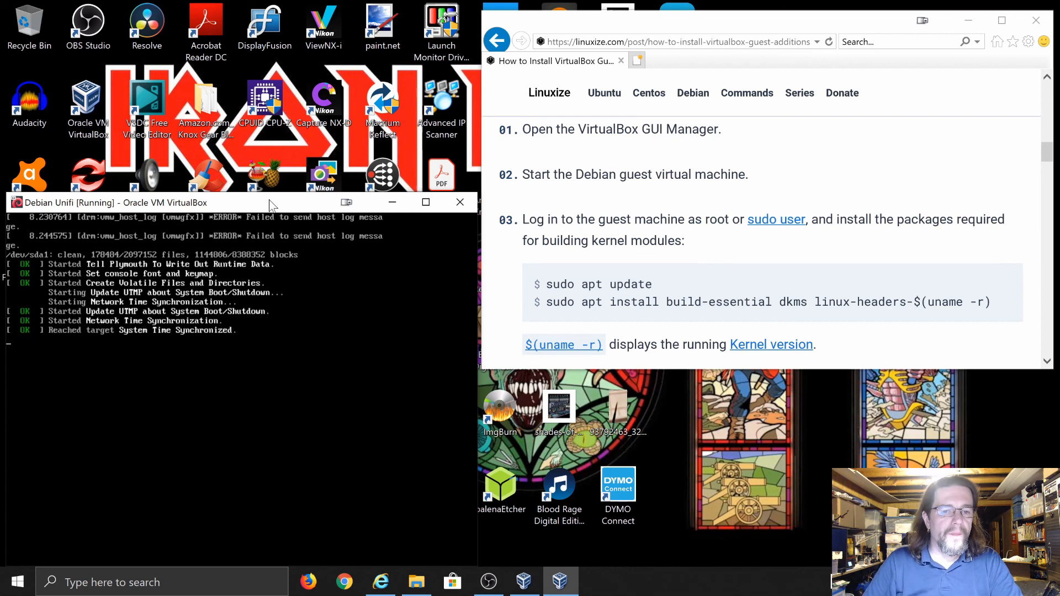
right_click(271, 205)
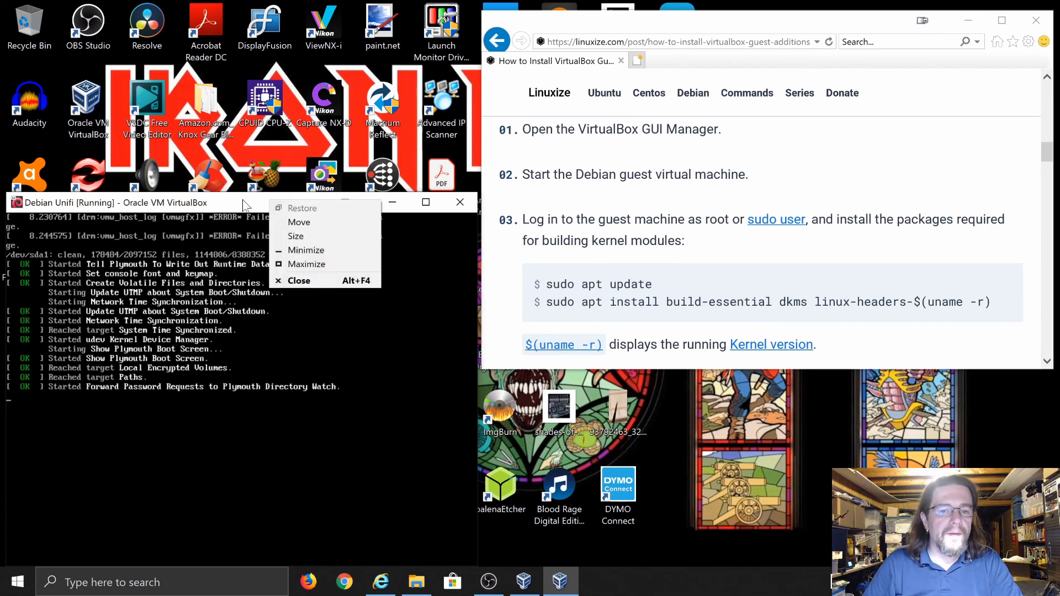
click(428, 202)
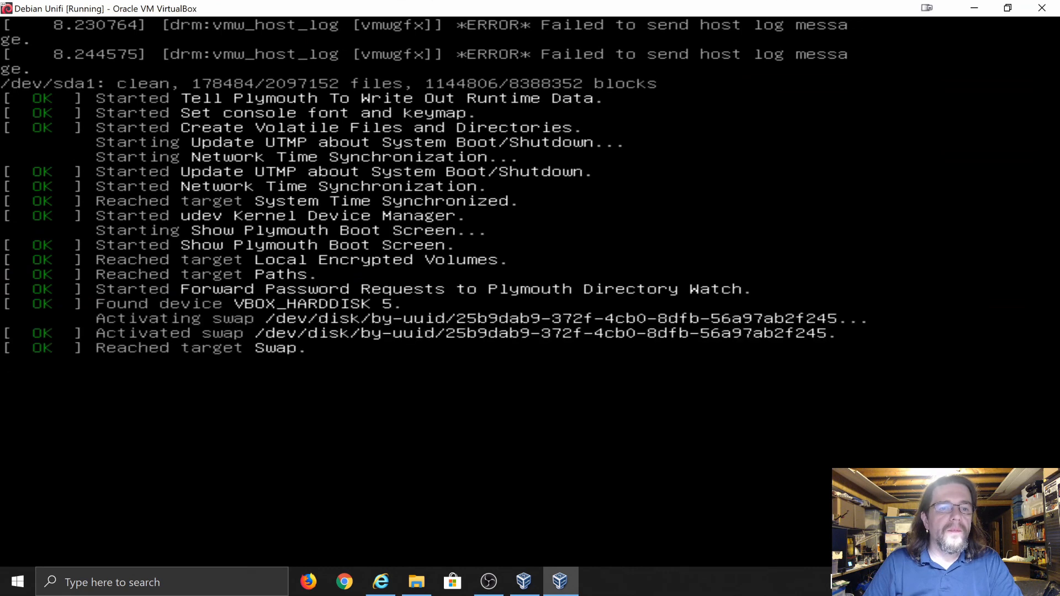
key(ctrl+c)
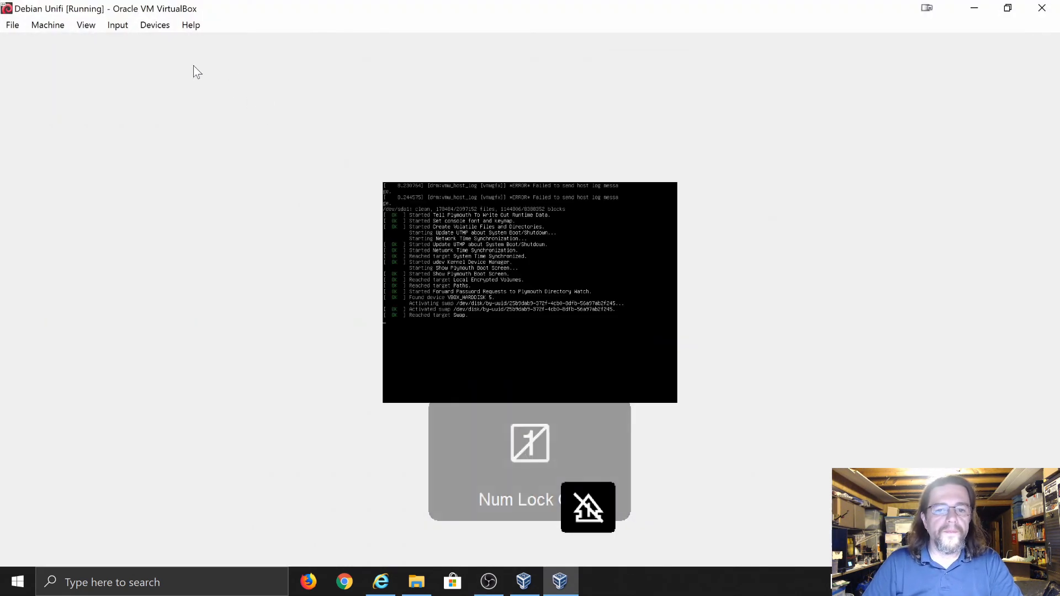
click(80, 26)
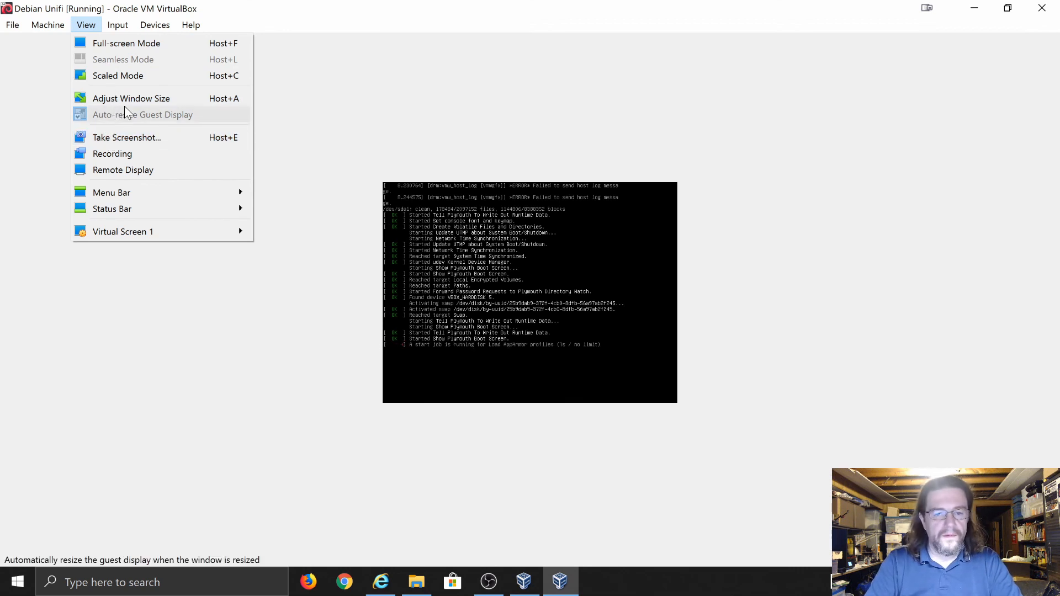
click(230, 14)
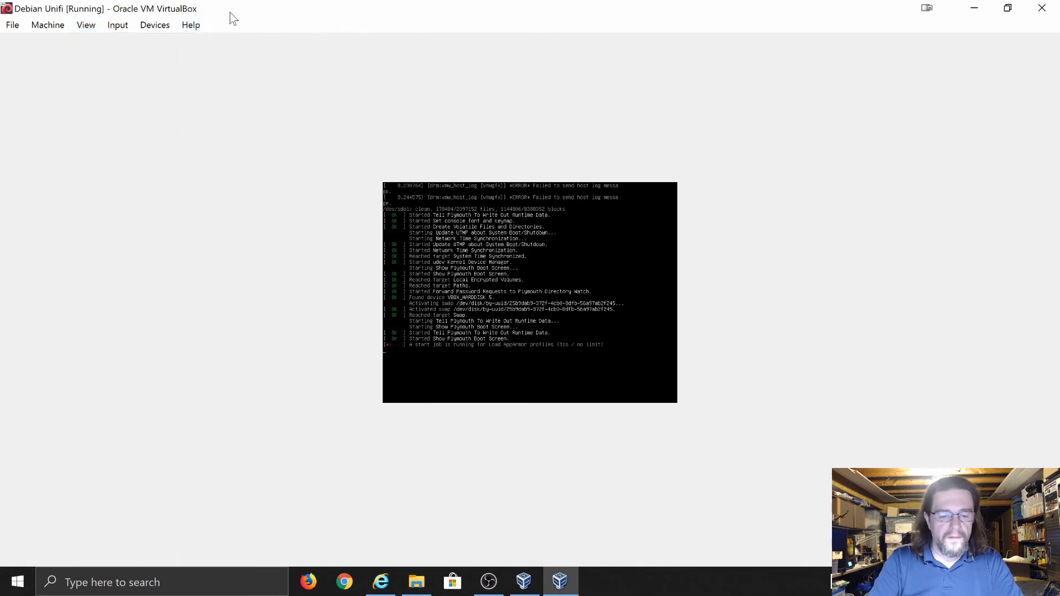
key(ctrl+c)
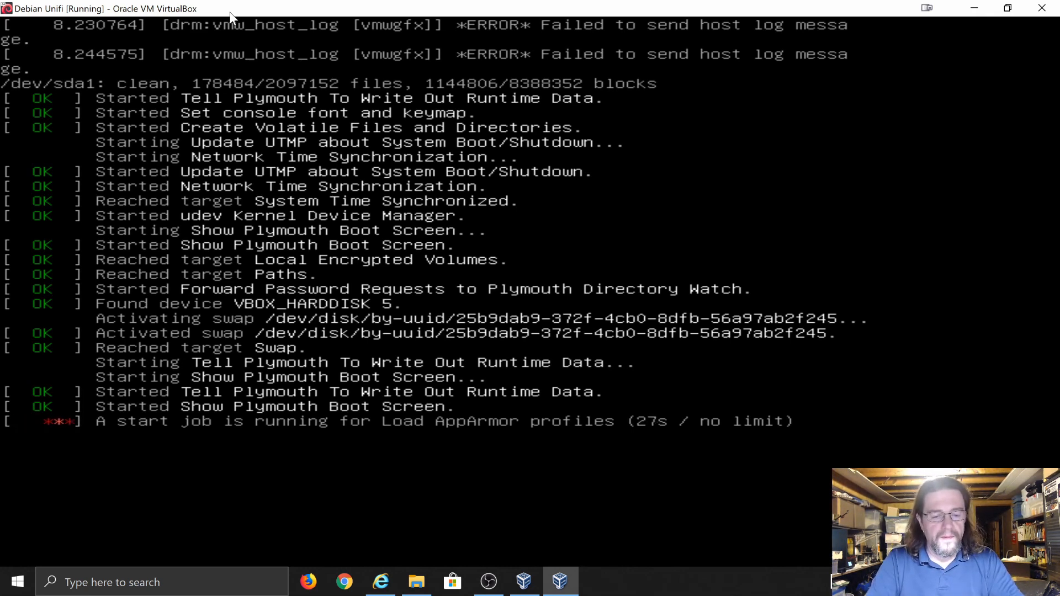
key(ctrl+c)
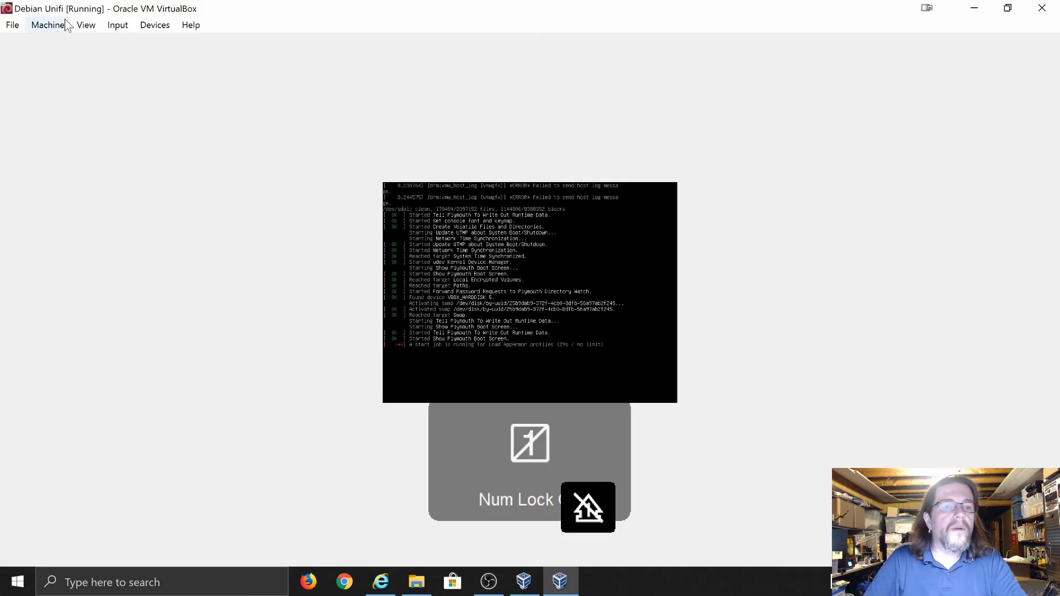
Switch the VM's first network adapter from NAT to Bridged Adapter on the Intel I217-LM
click(155, 25)
mouse_move(173, 43)
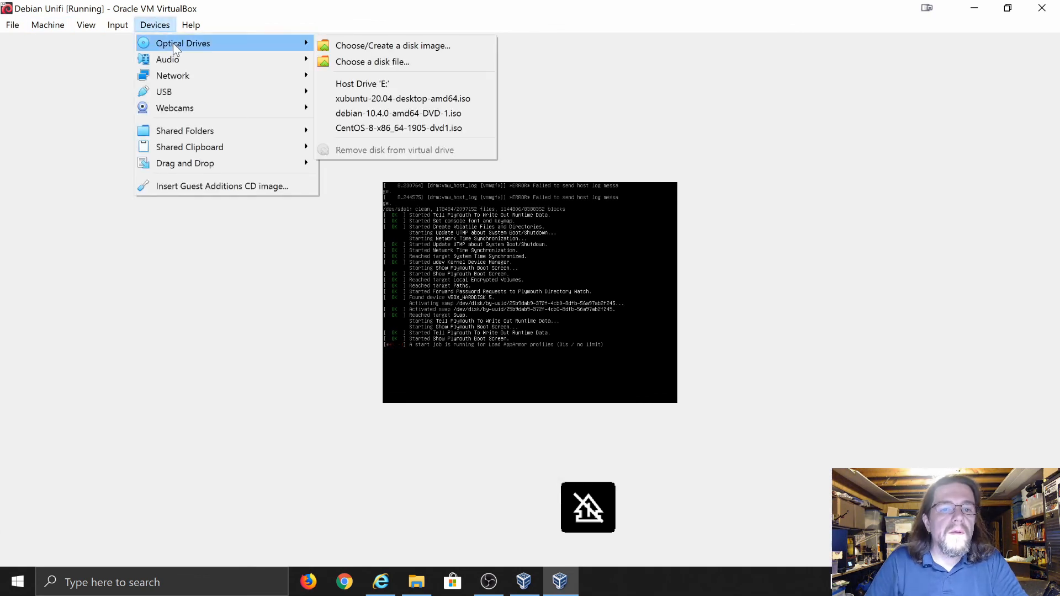
mouse_move(180, 76)
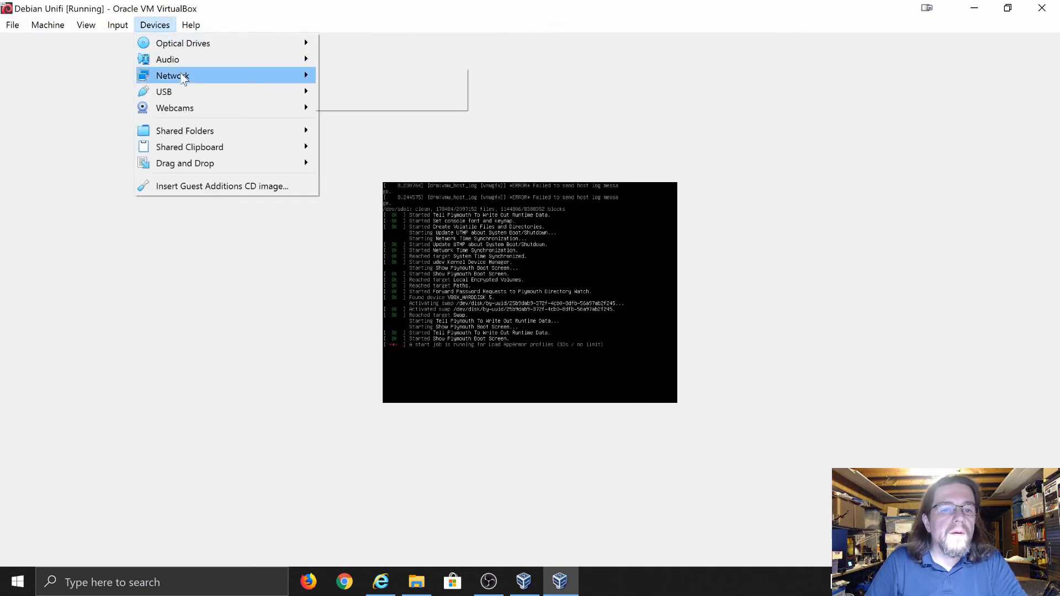
click(335, 79)
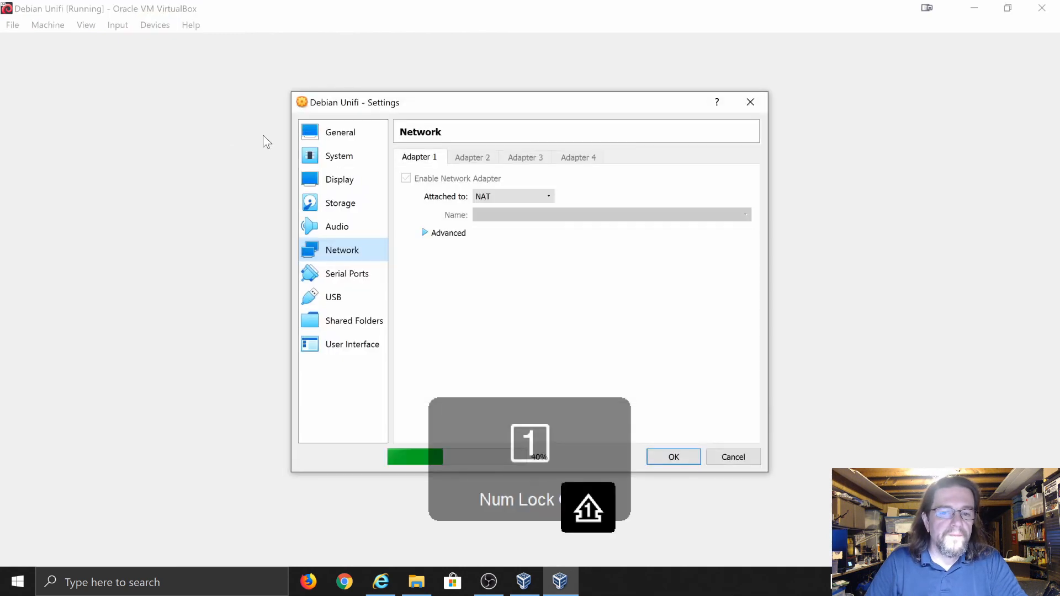
click(549, 197)
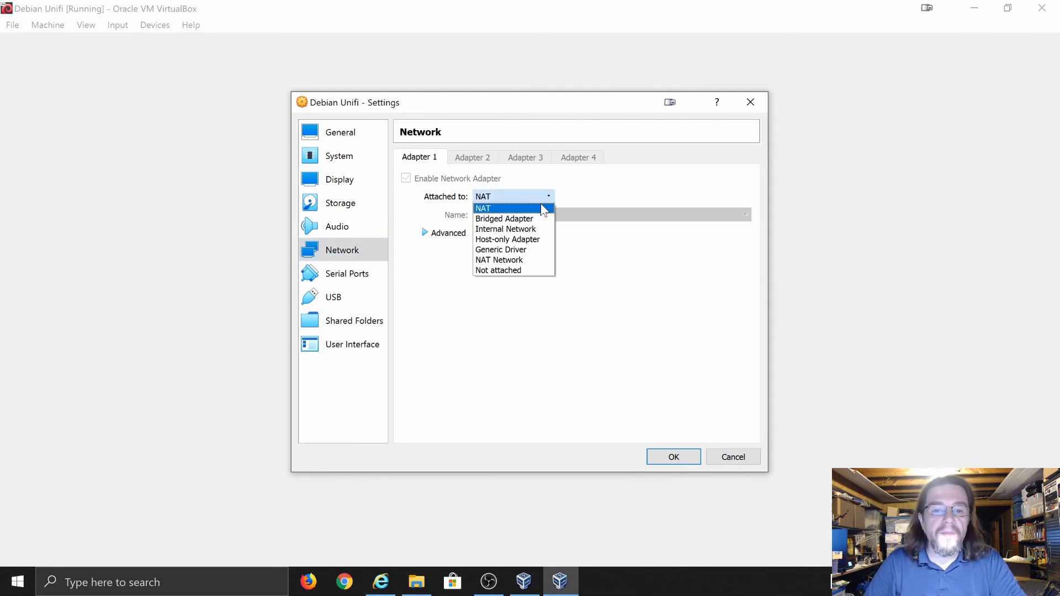
click(484, 219)
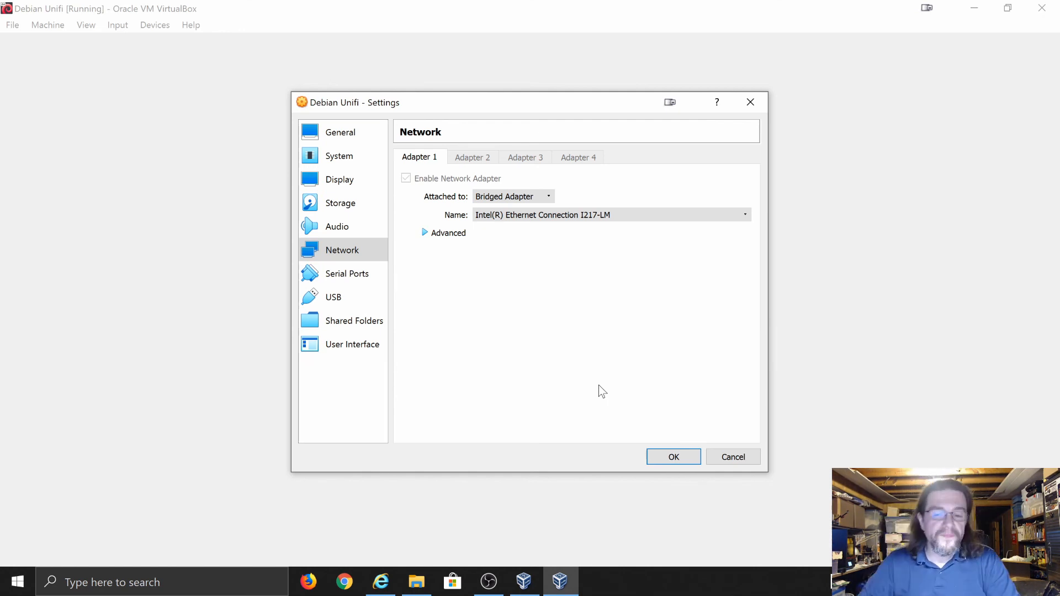
click(678, 460)
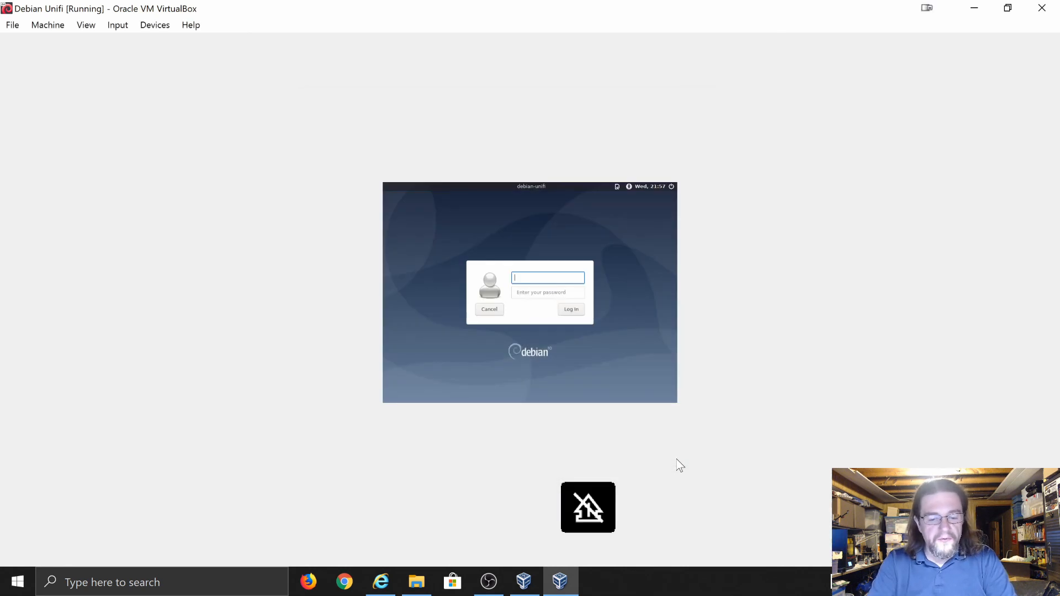
Log in to the Debian desktop with the user's credentials, retyping the password, then restore down the VM window
key(ctrl+c)
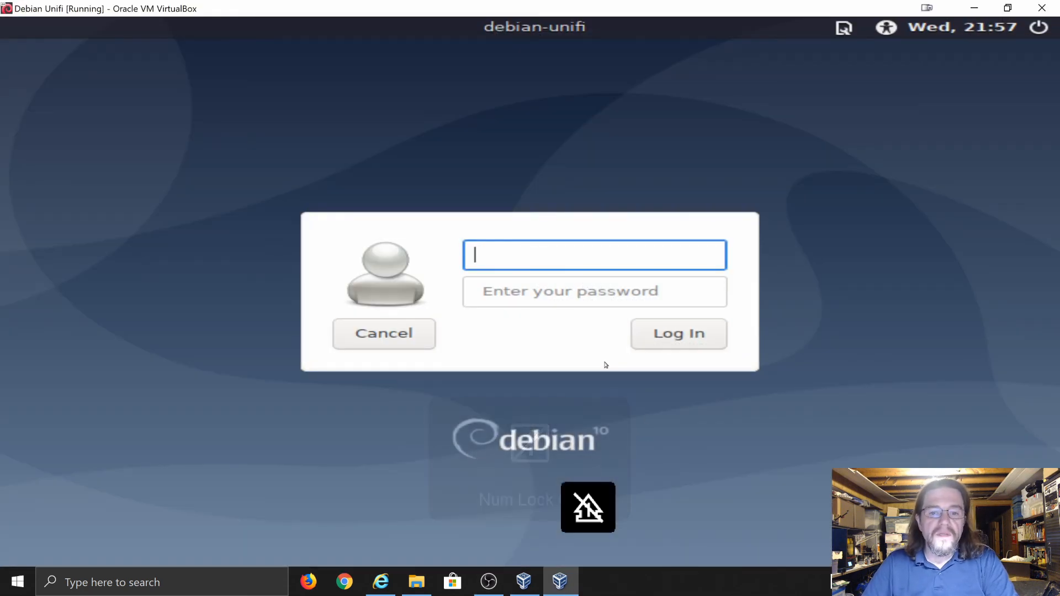
text(uni)
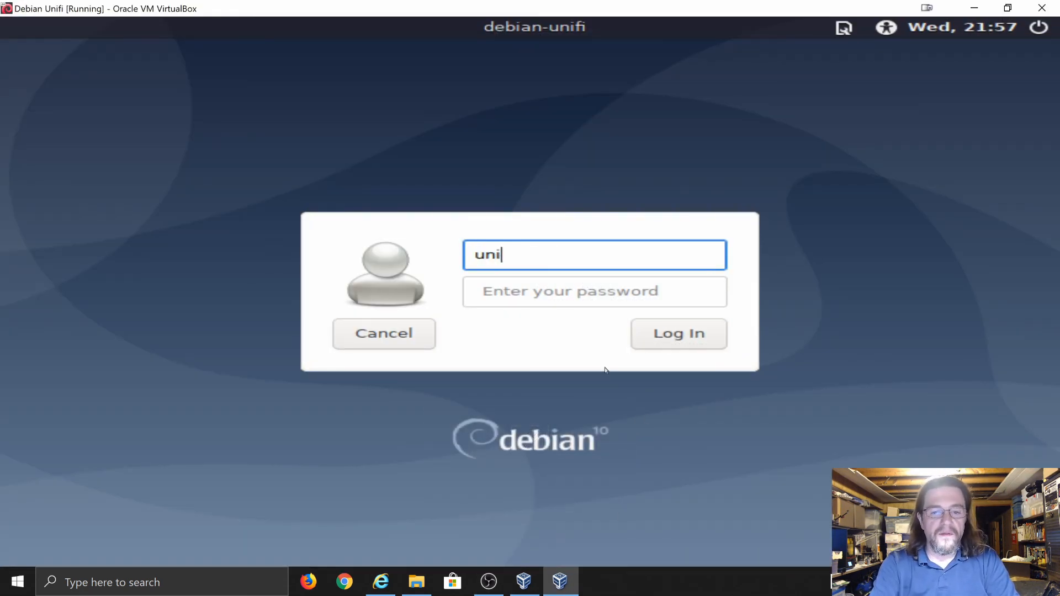
text(fi-user)
key(Tab)
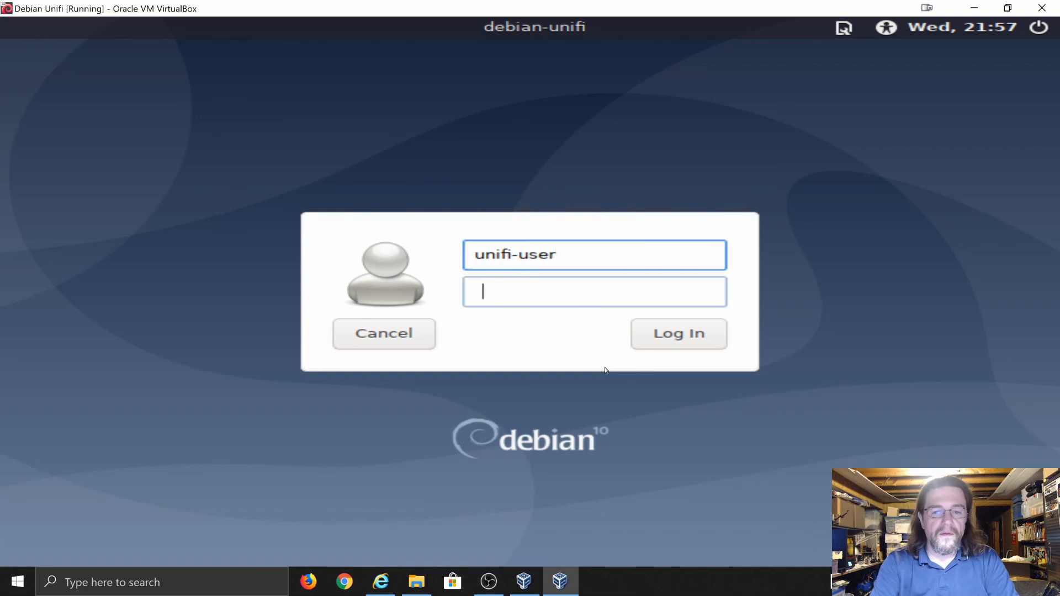
text(••••••••••)
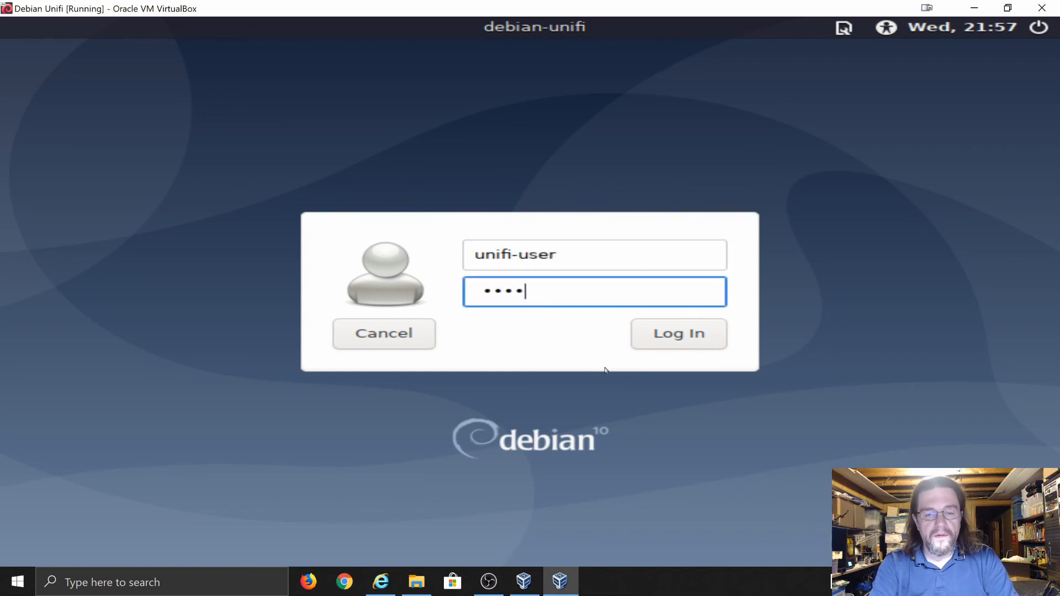
key(Return)
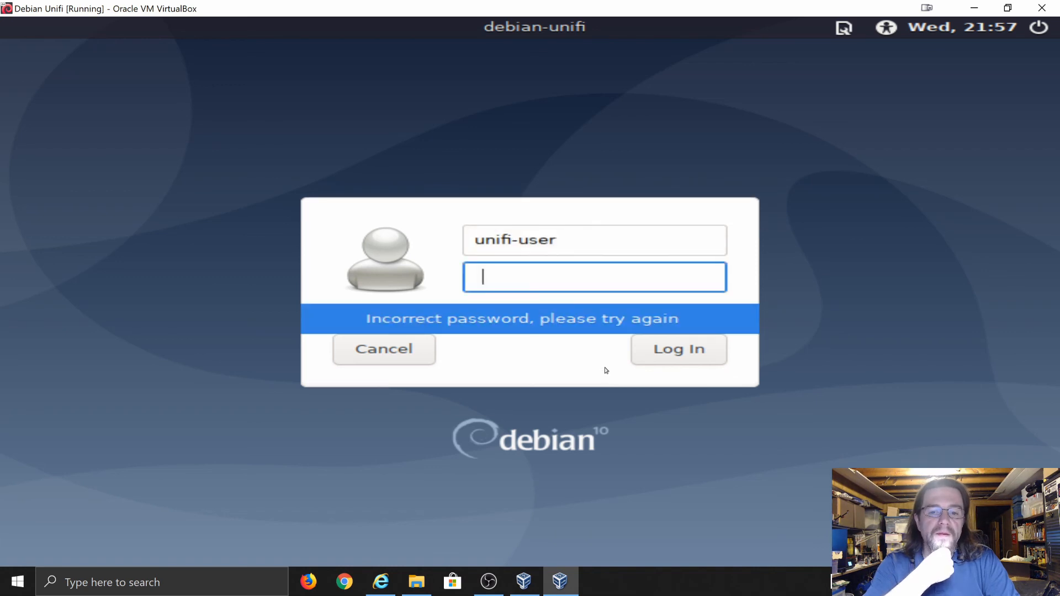
text(••)
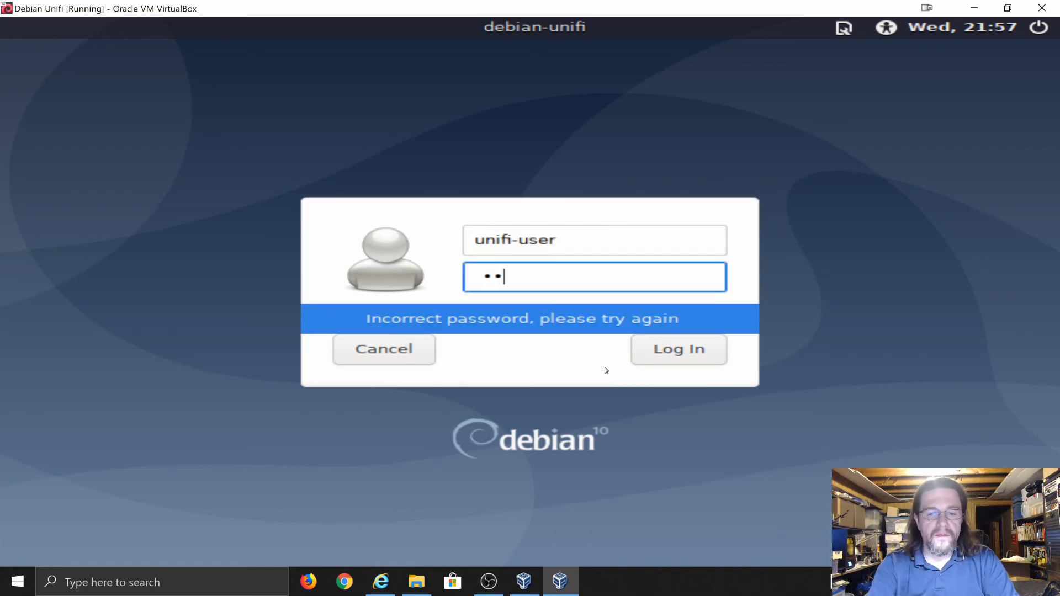
text(••••••••)
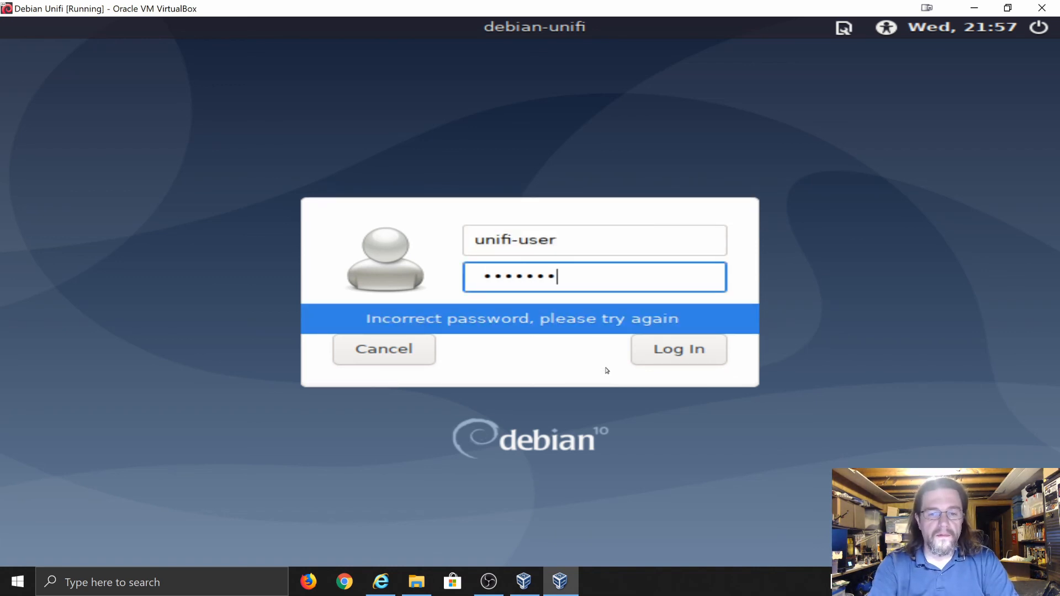
key(Return)
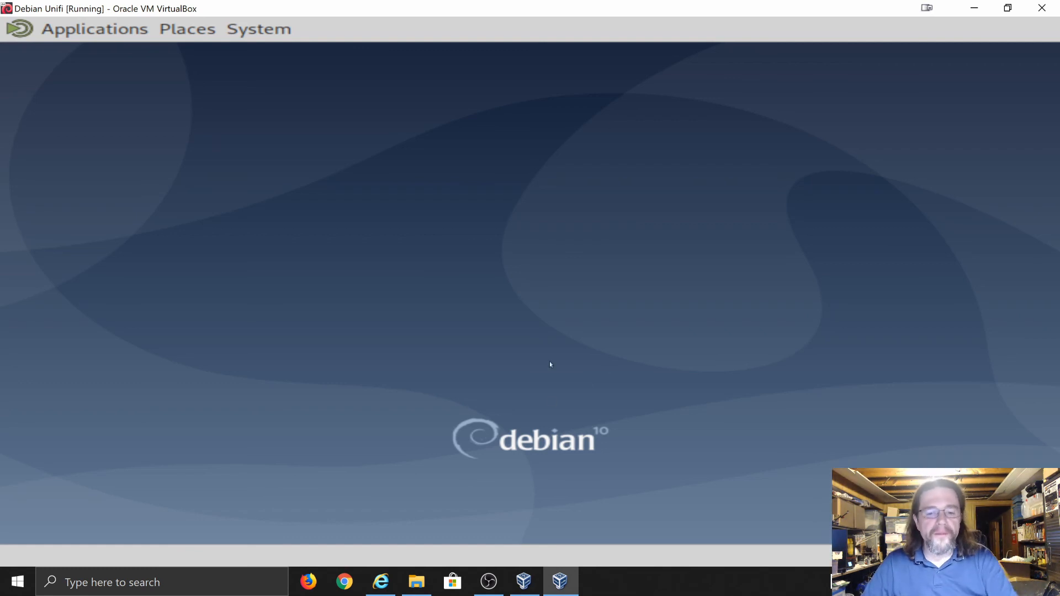
click(1008, 8)
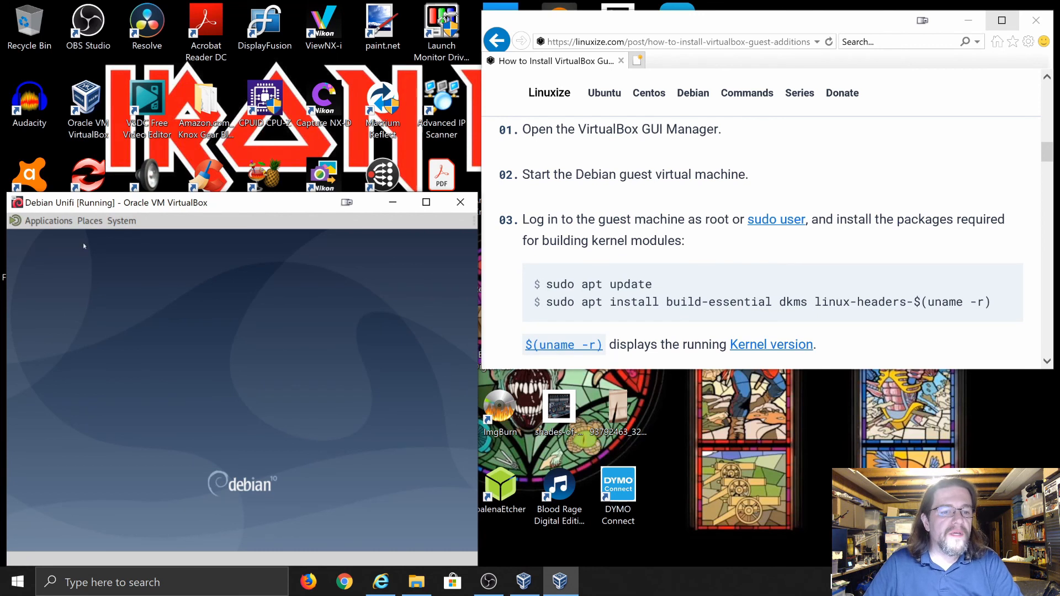
Permanently dismiss the connection notification and launch MATE Terminal from Applications > System Tools
click(55, 221)
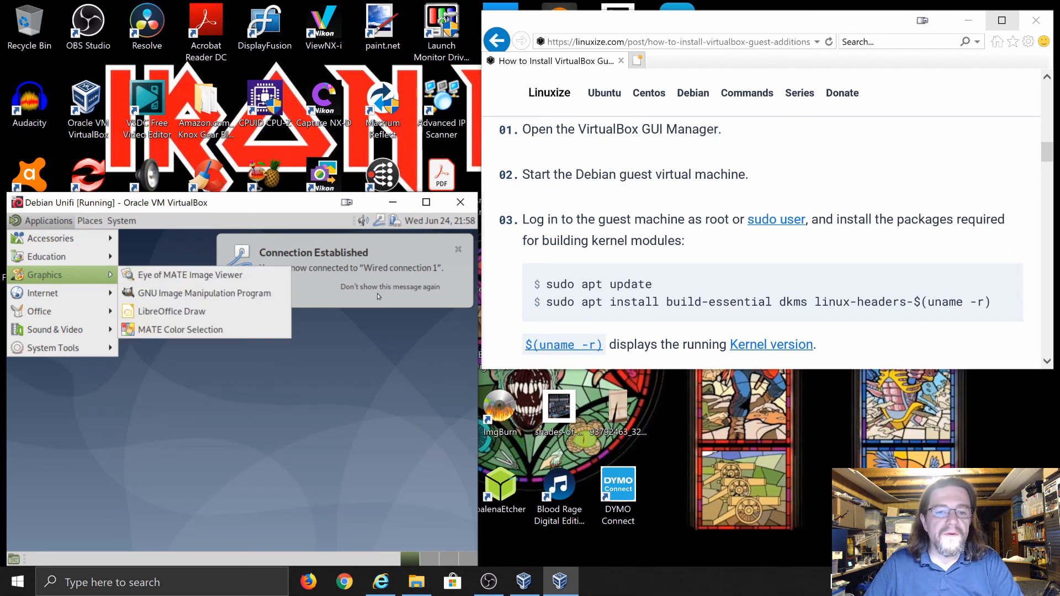
click(378, 288)
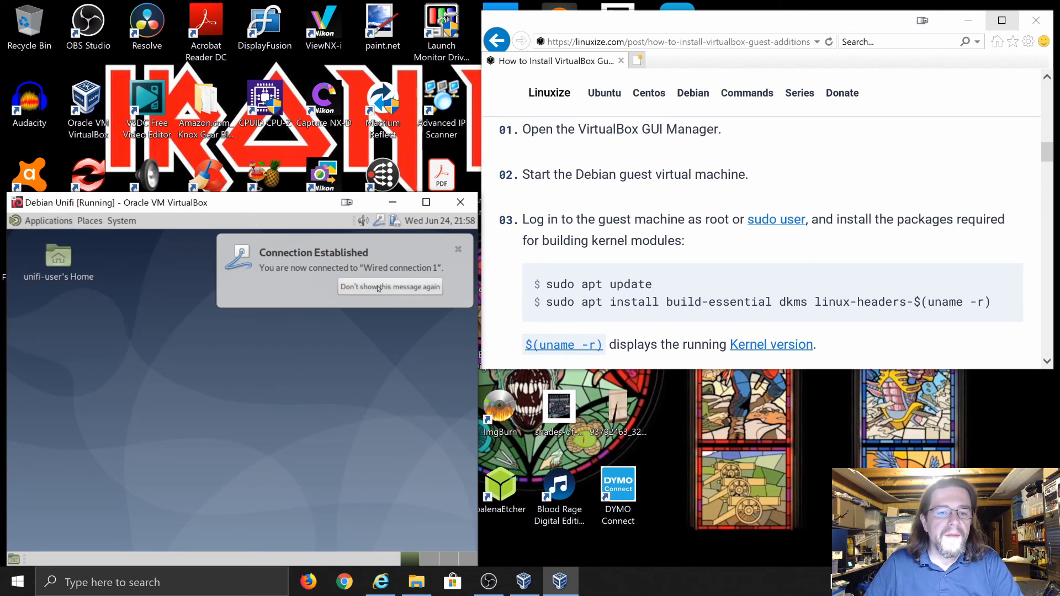
click(378, 288)
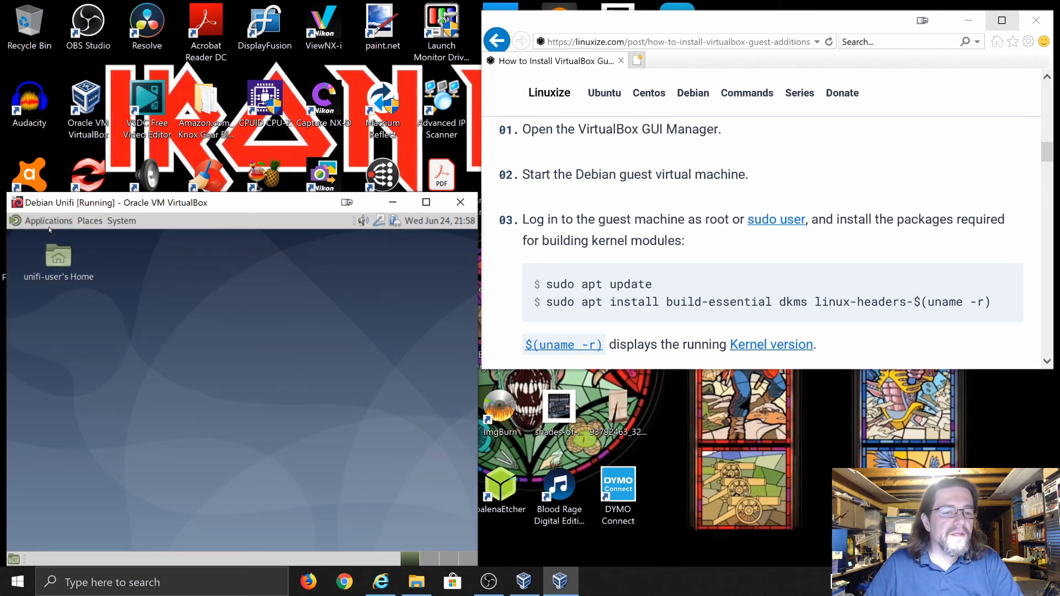
click(48, 222)
mouse_move(51, 349)
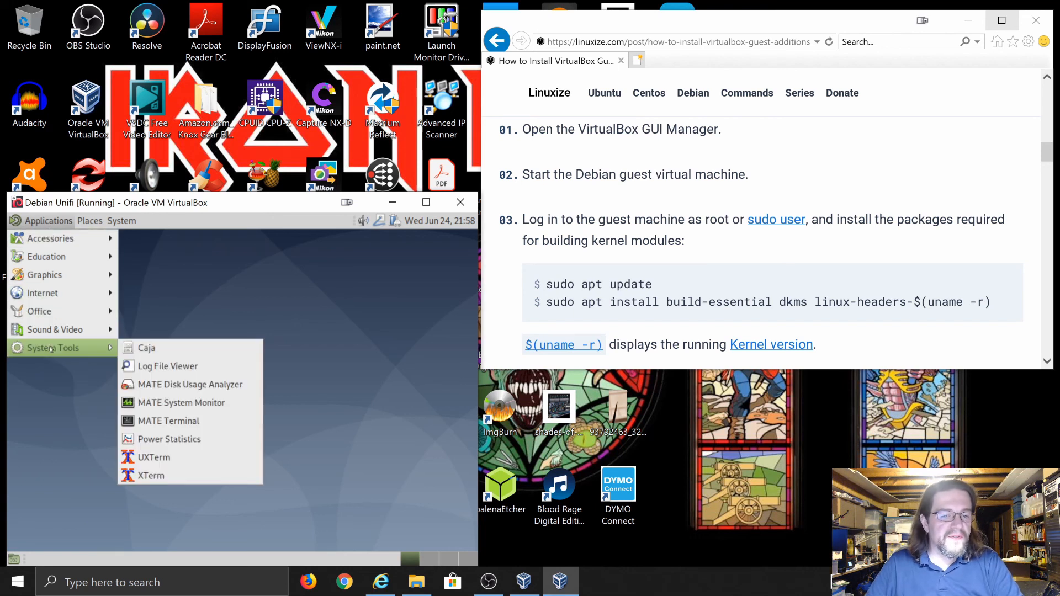
click(160, 422)
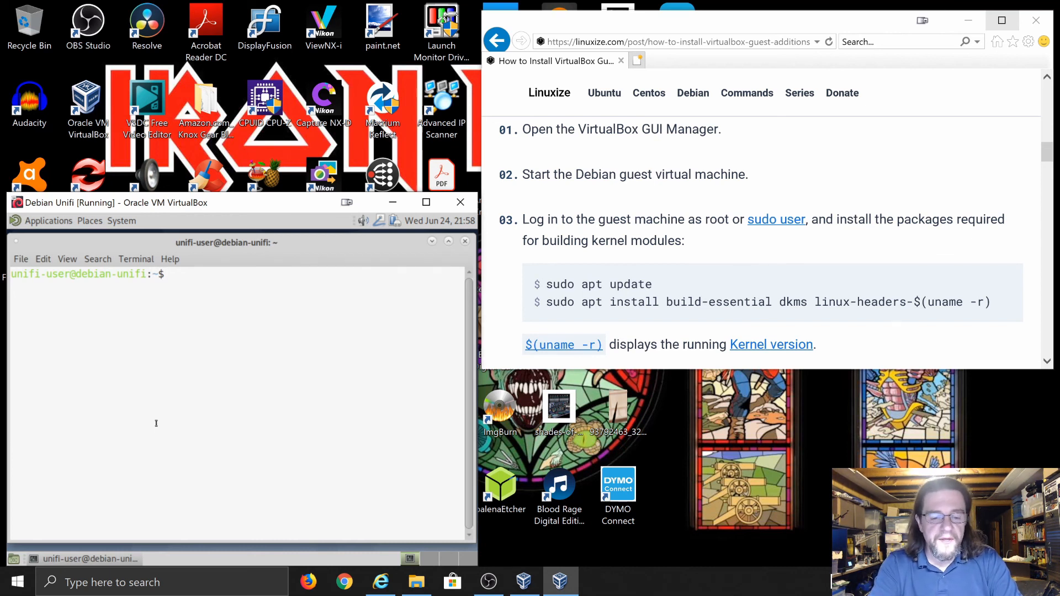
Become root with su - and run apt update, stopping it when it stalls
text(su -)
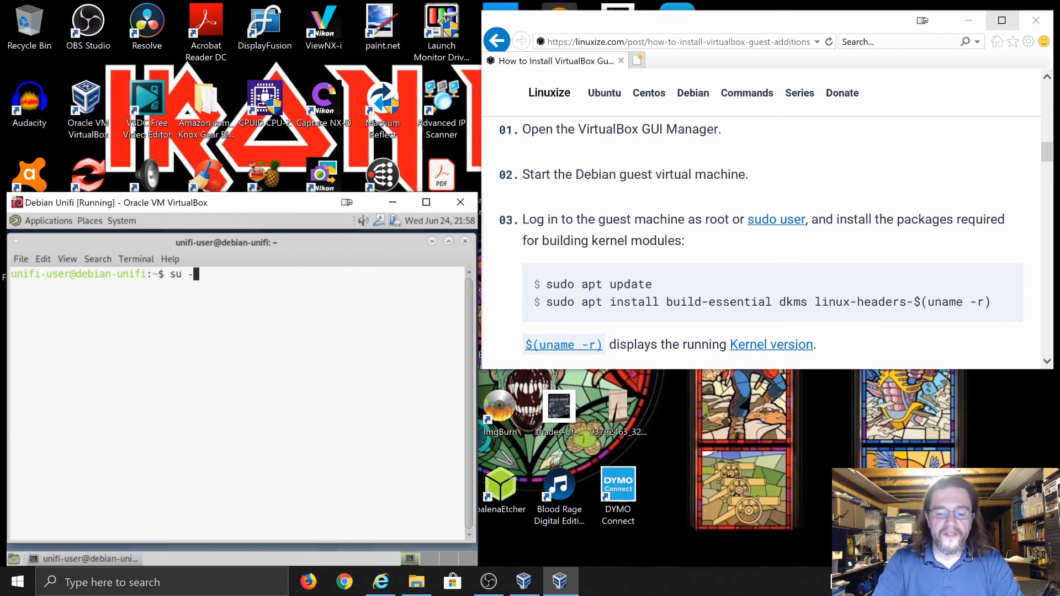
key(Return)
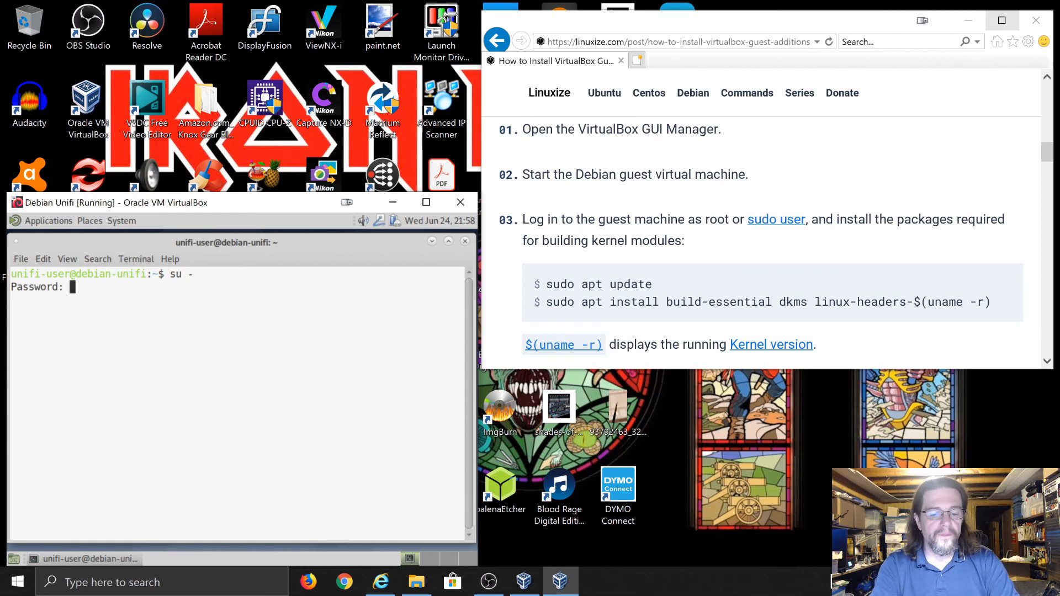
key(Return)
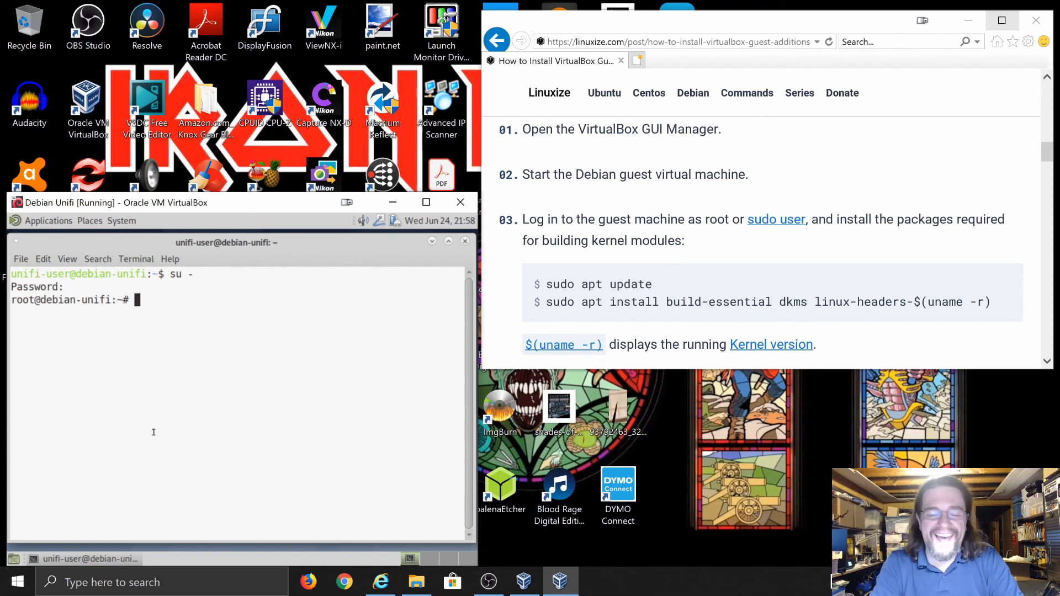
text(apt up)
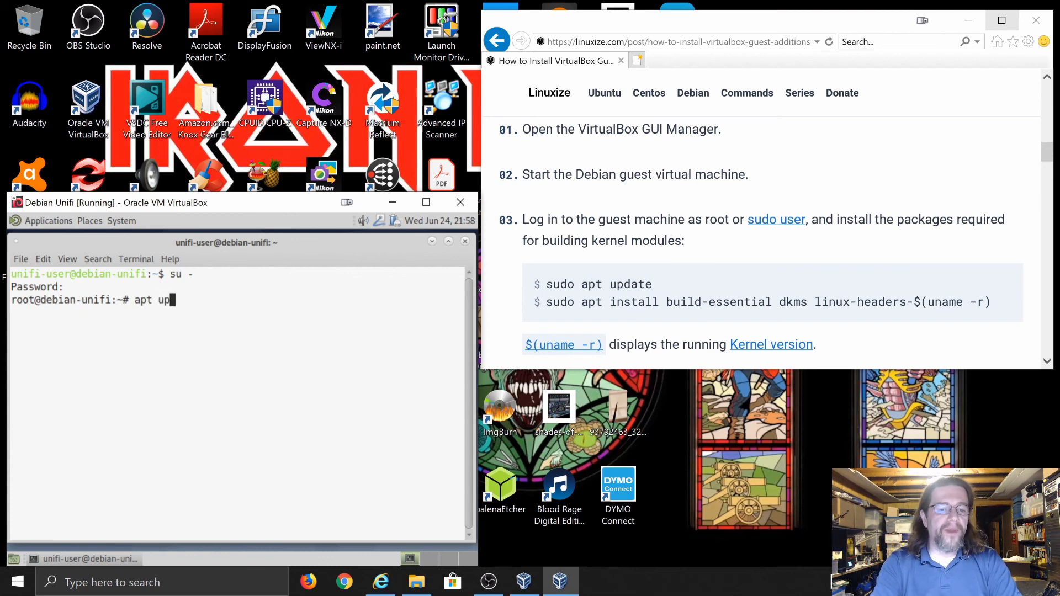
text(date)
key(Return)
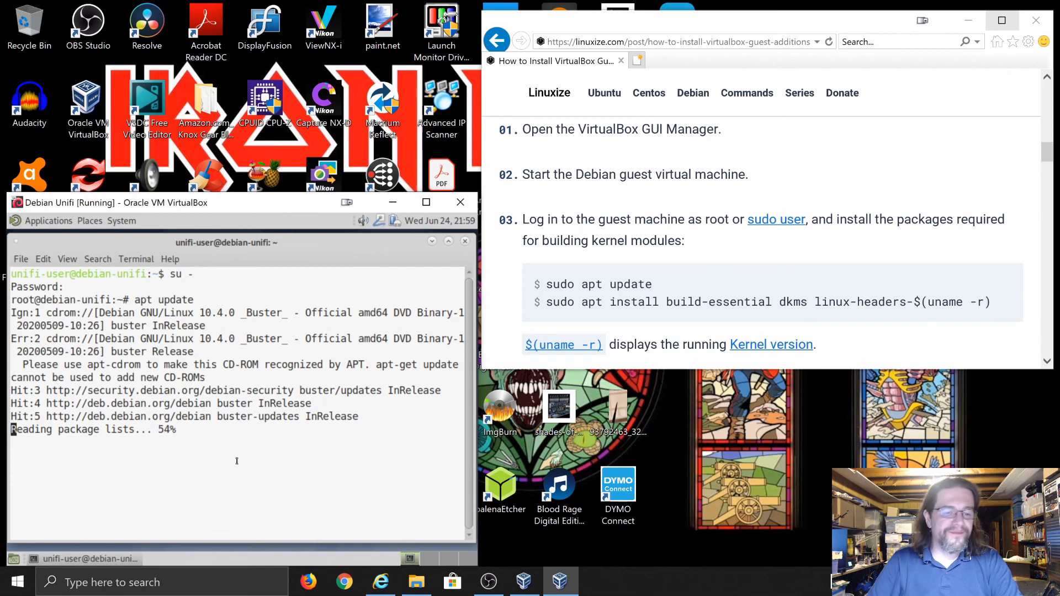
key(ctrl+c)
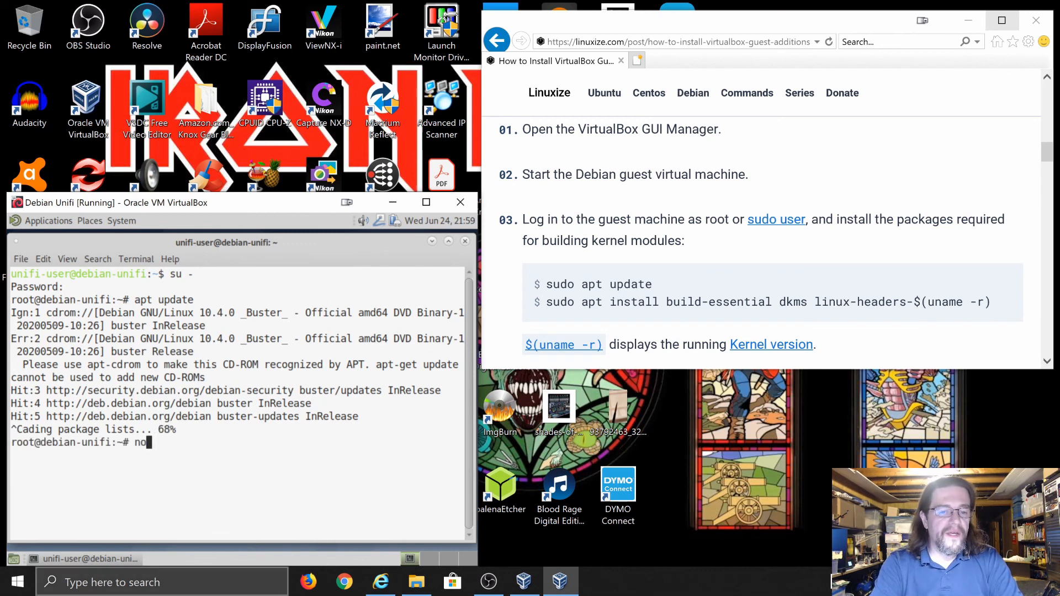
Comment out the active deb cdrom line in /etc/apt/sources.list with nano and save
text(nano /et)
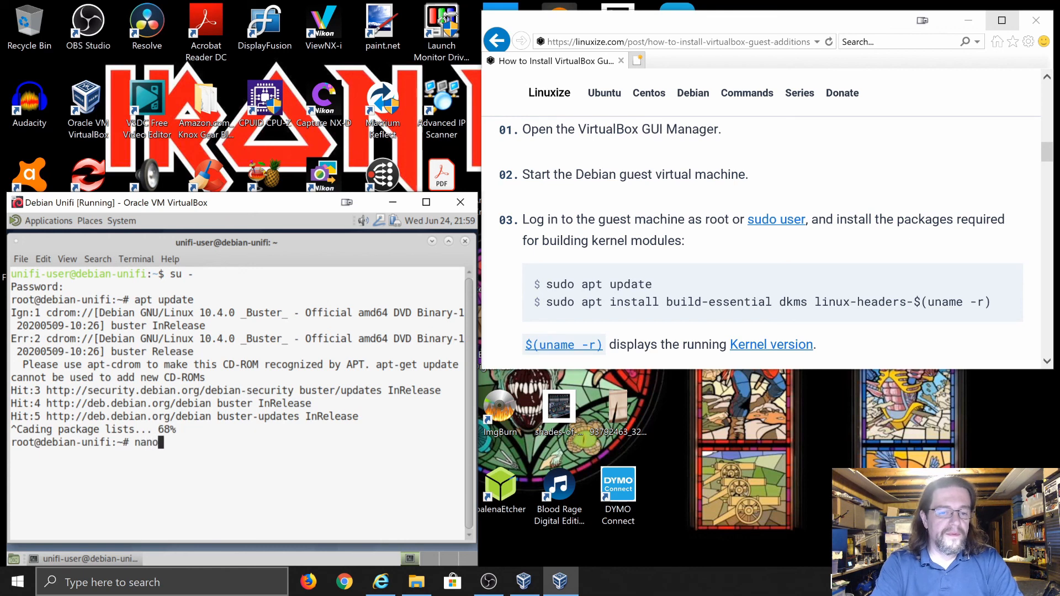
text(c/)
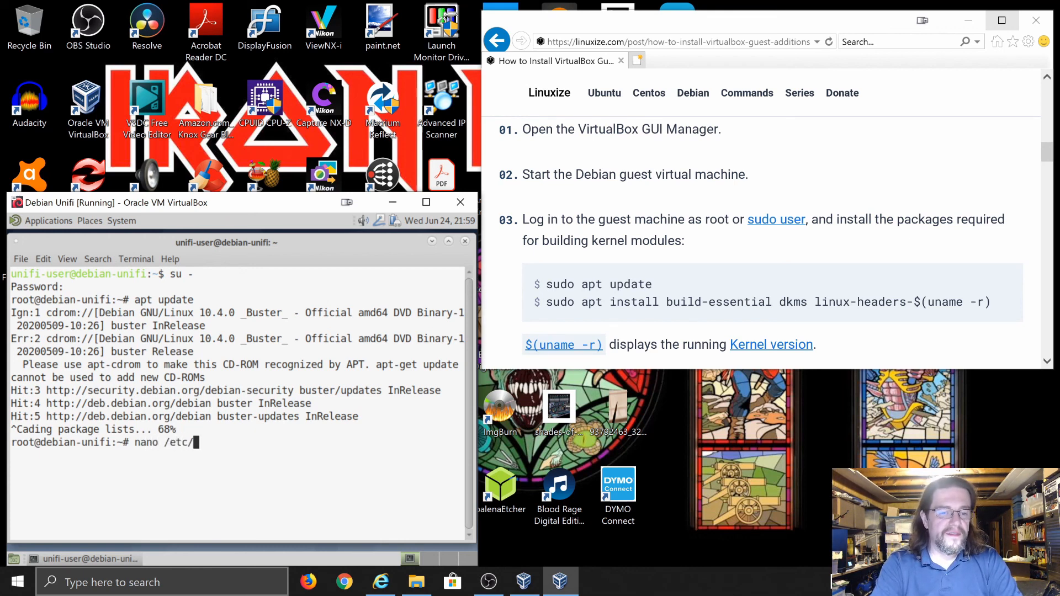
text(apt)
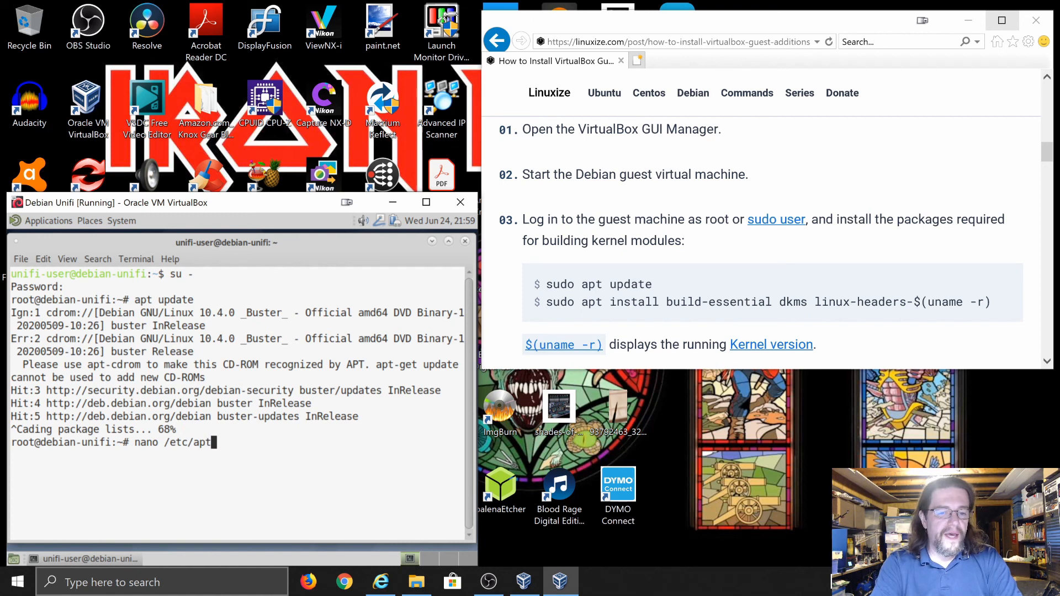
text(/sourc)
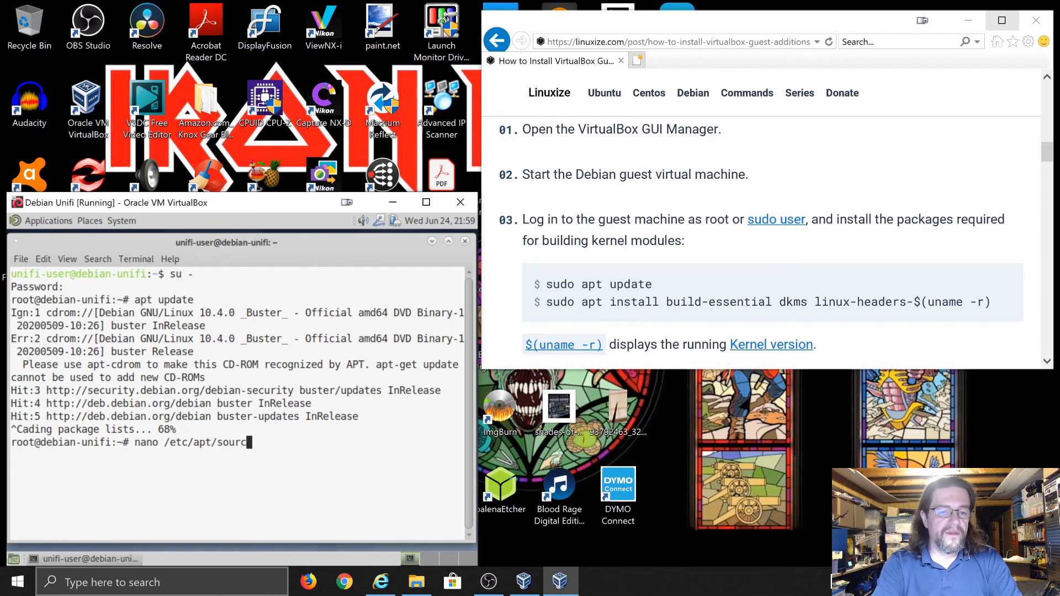
text(es.)
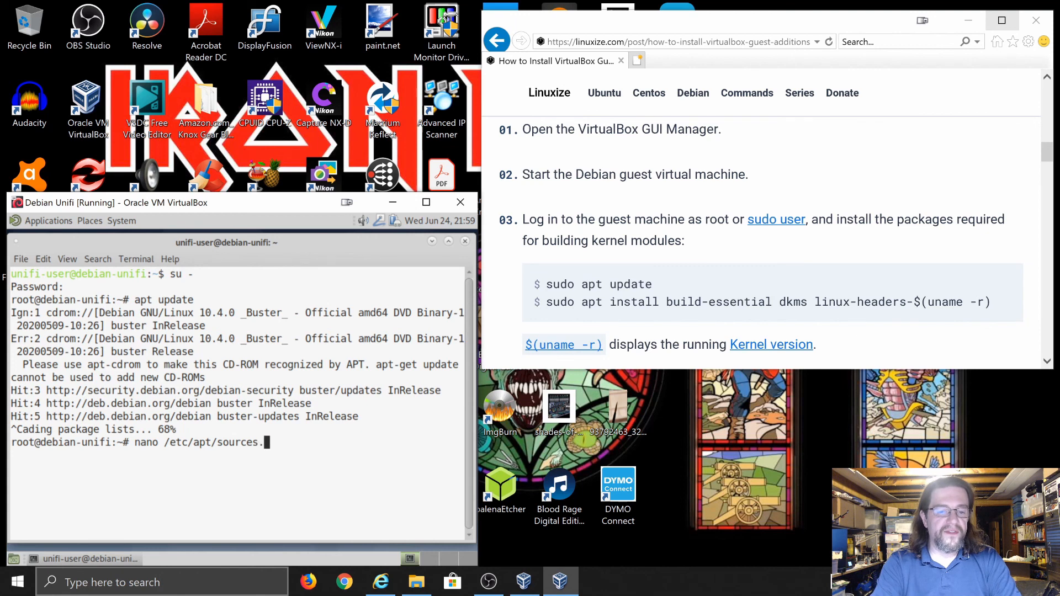
text(list)
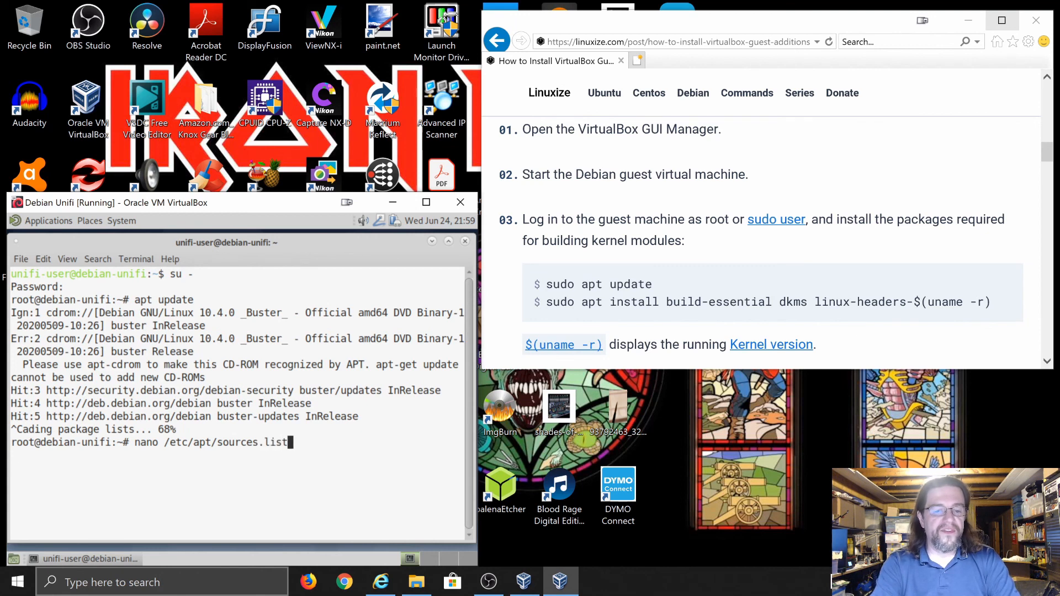
key(Return)
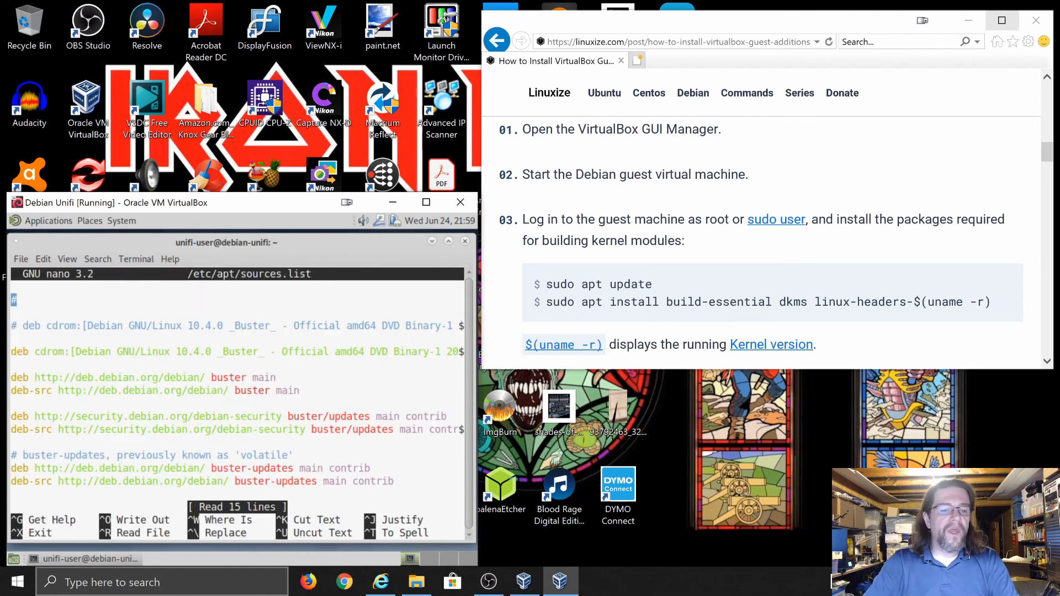
key(Down)
key(Down)
key(Down)
key(Up)
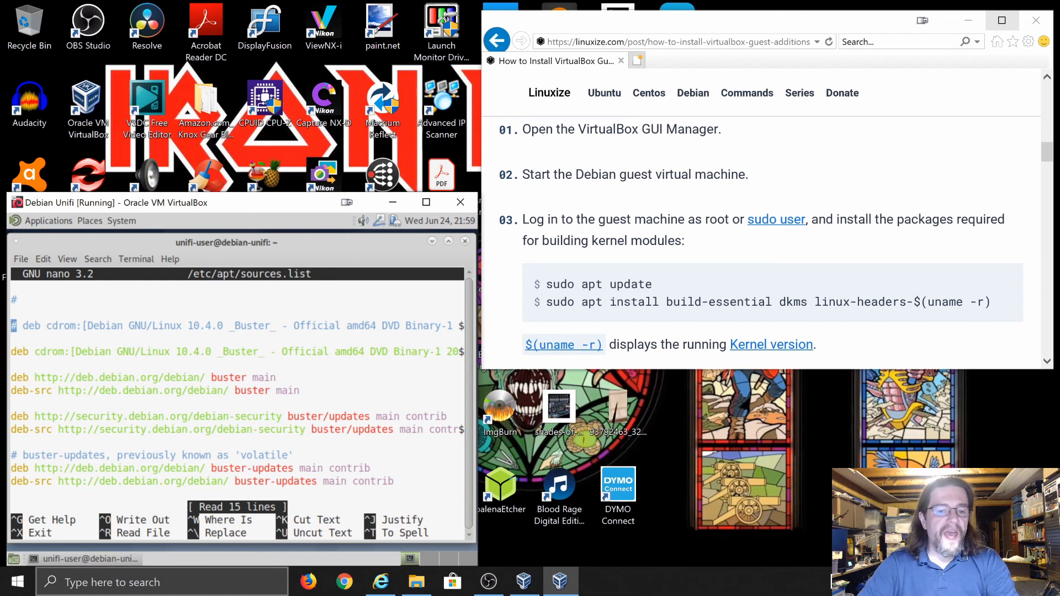
key(Down)
key(Down)
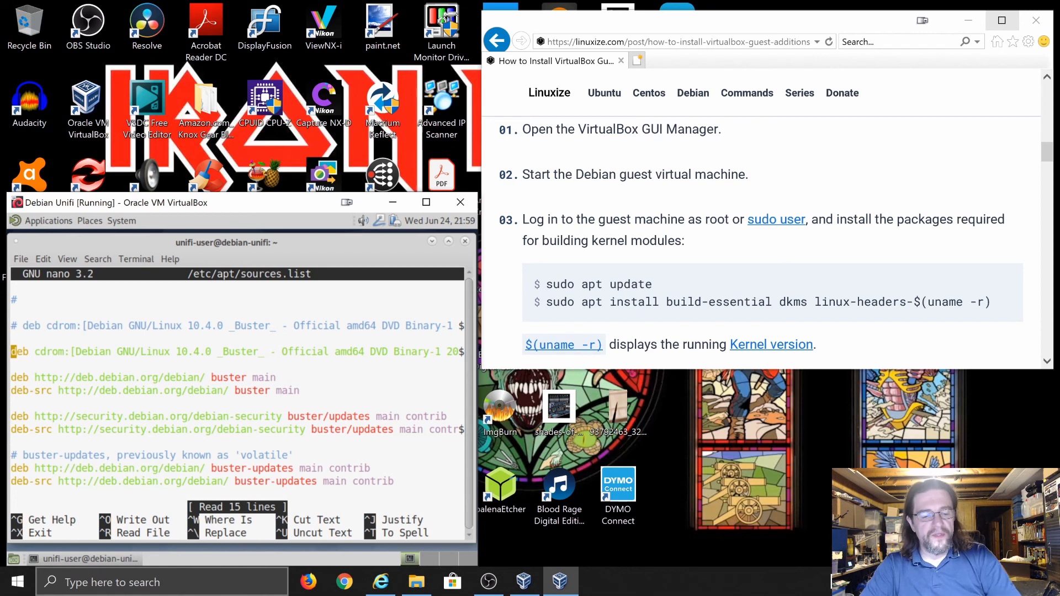
text(#)
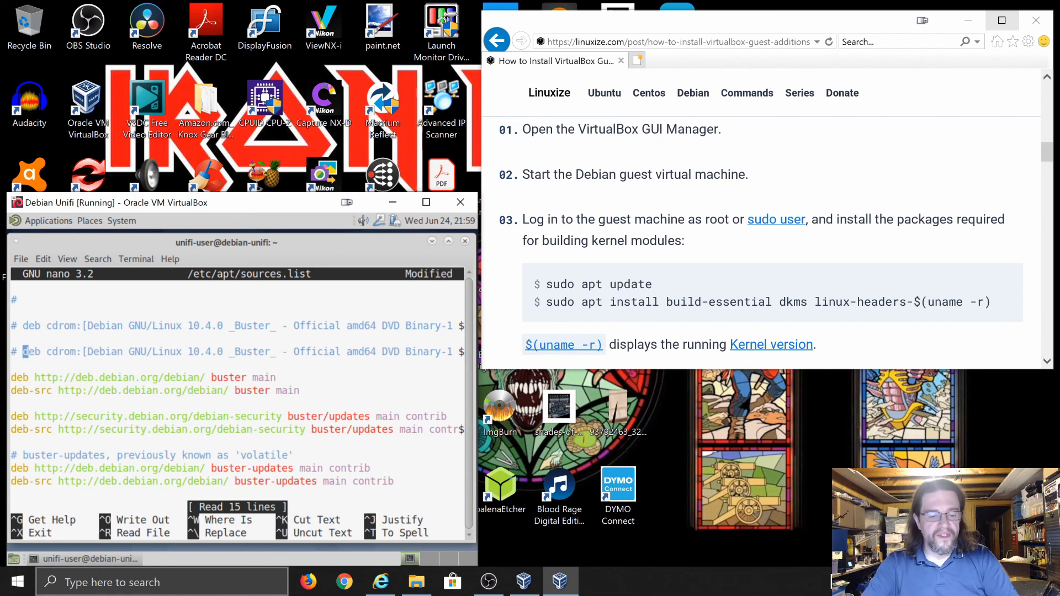
key(ctrl+o)
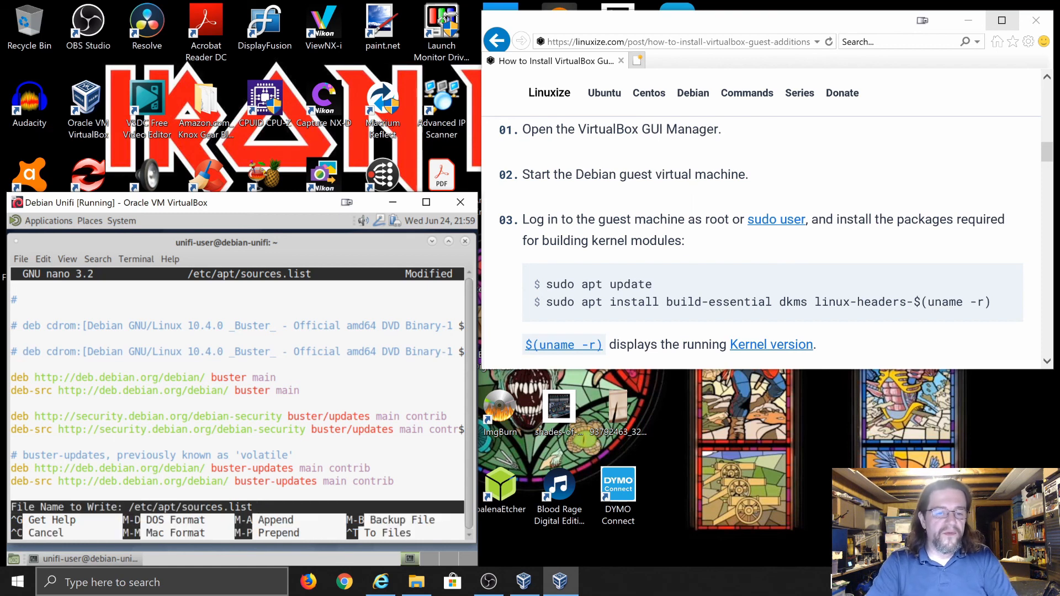
key(Return)
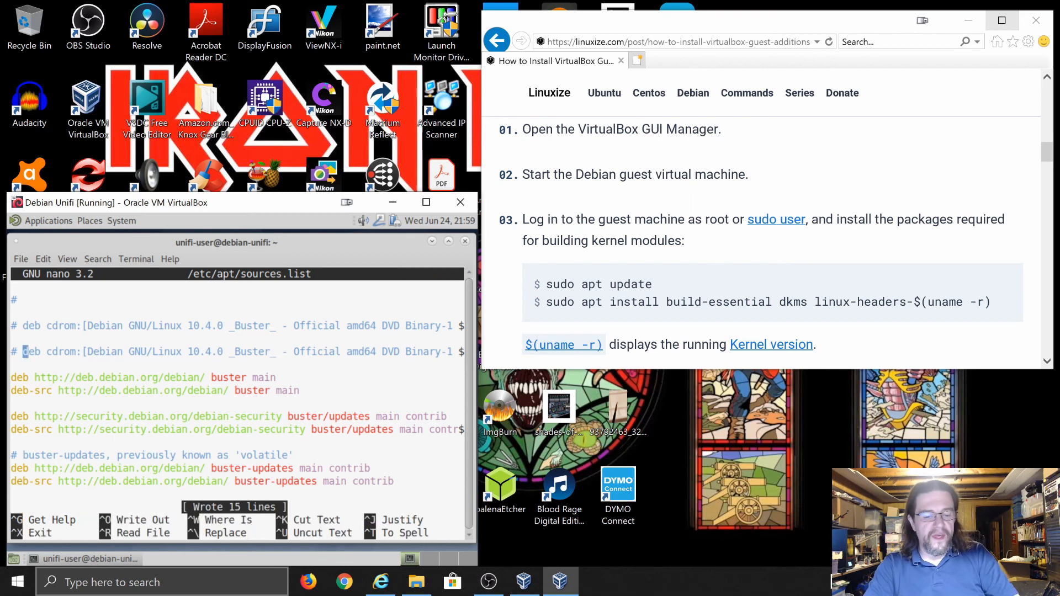
key(ctrl+x)
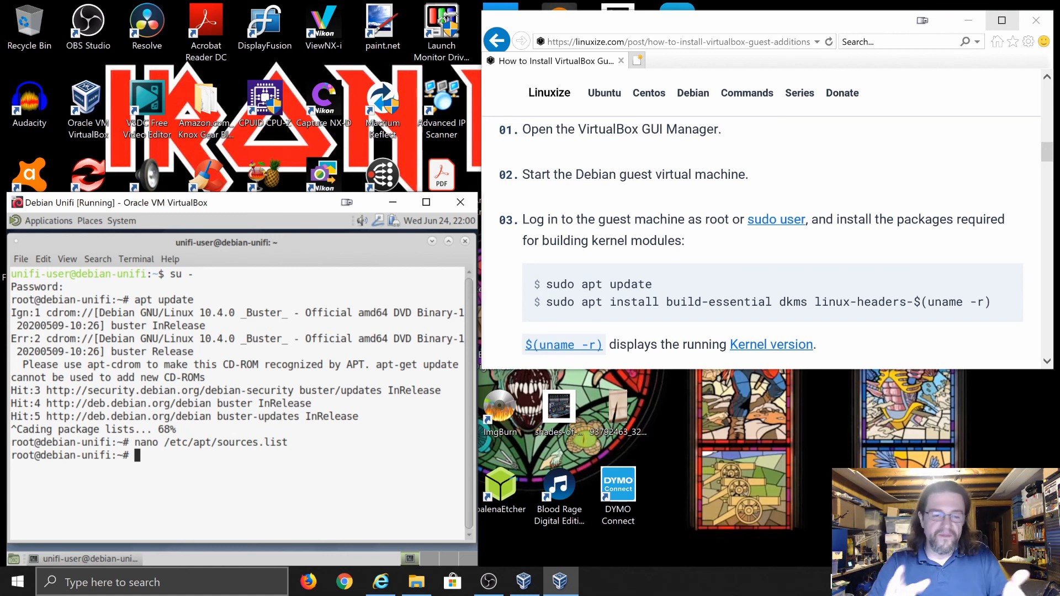
Rerun apt update, then enter apt install build-essential dkms linux-headers-$(uname -r)
text(apt update)
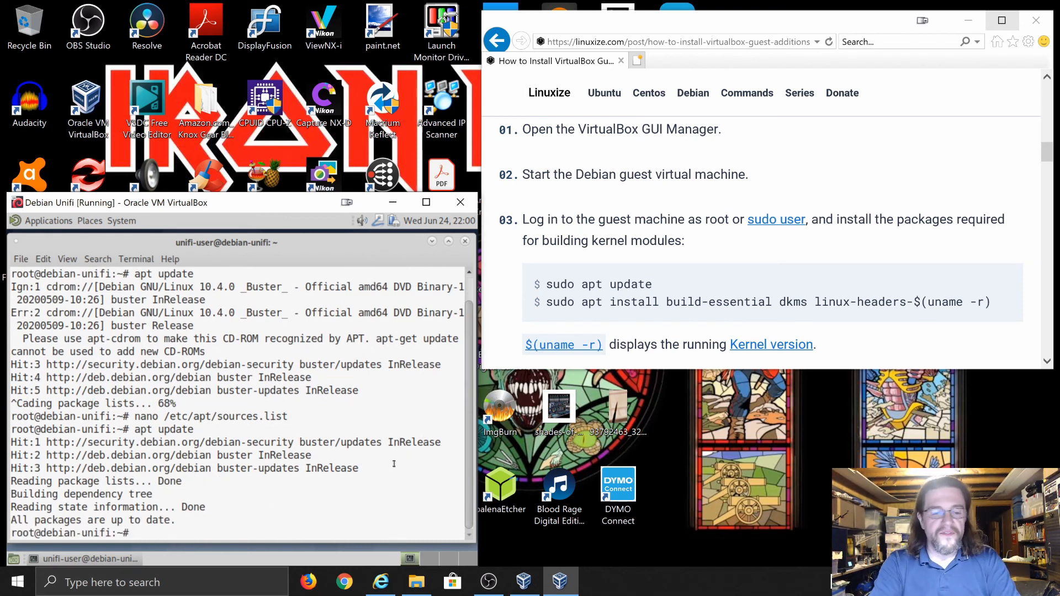
text(apt instal)
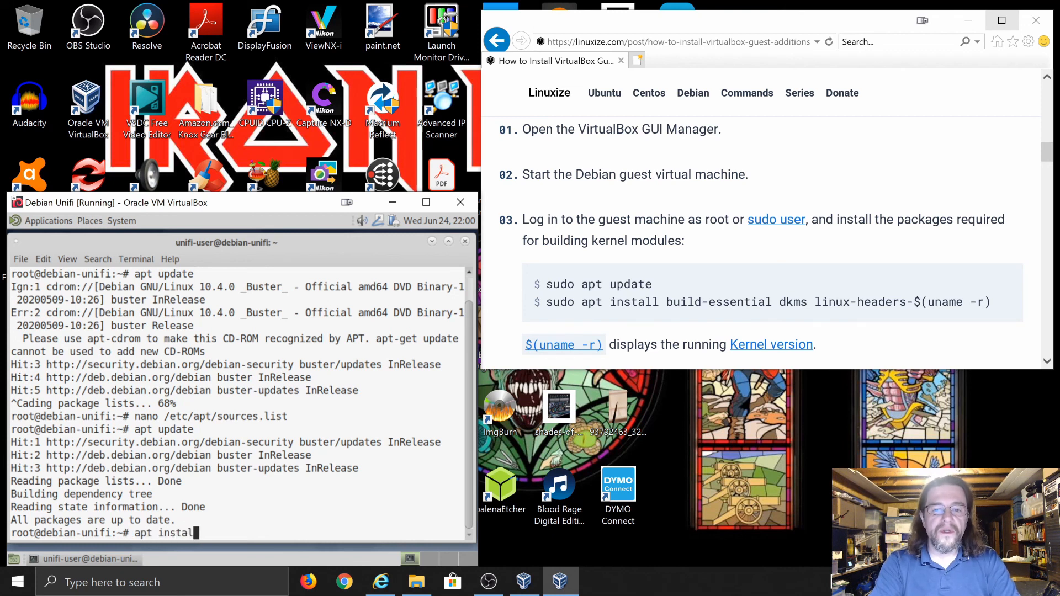
text(l build)
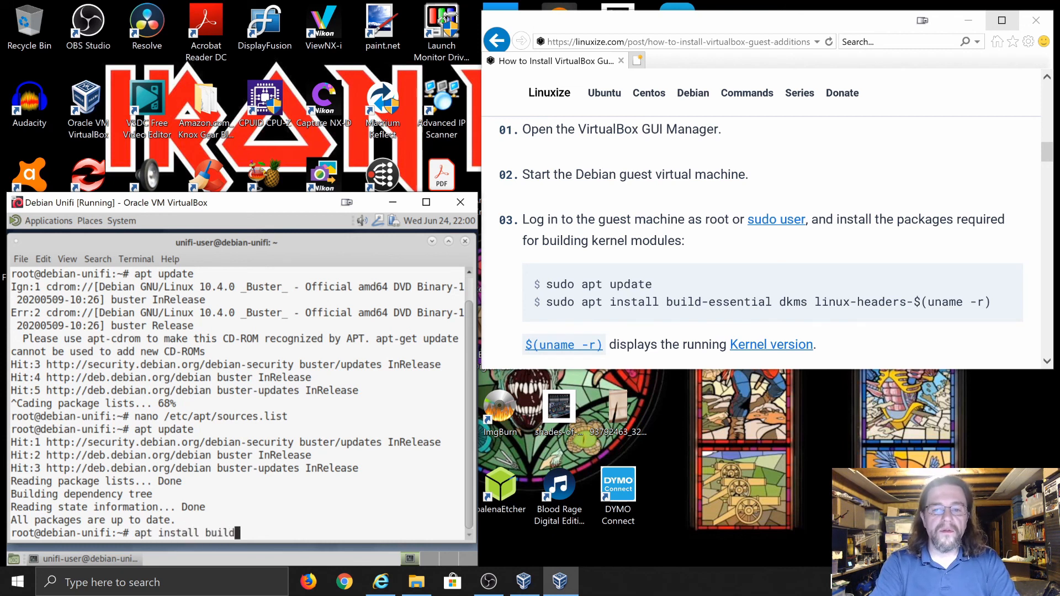
text(-essenti)
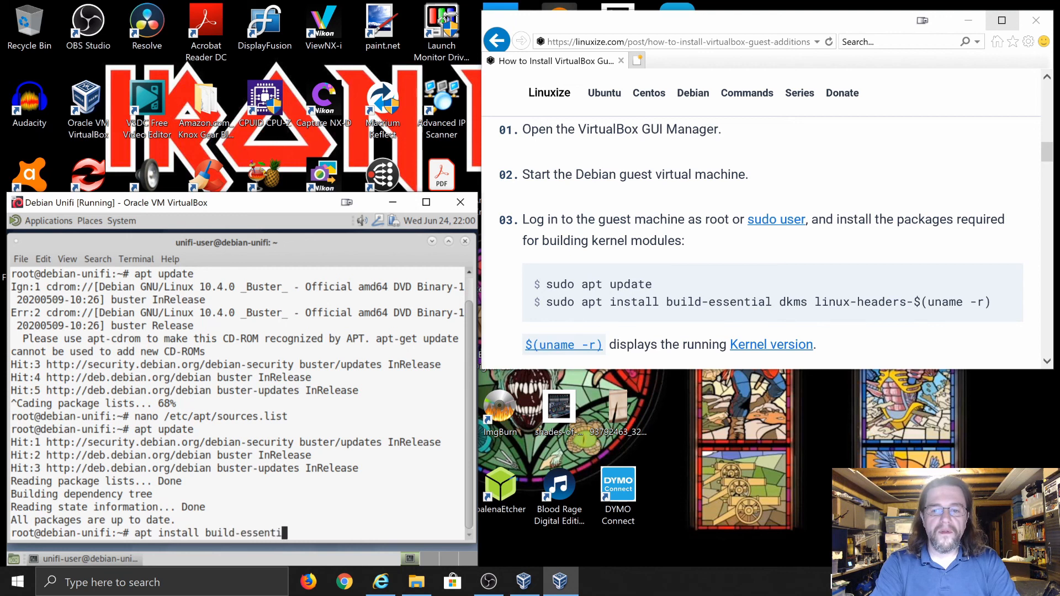
text(al dk)
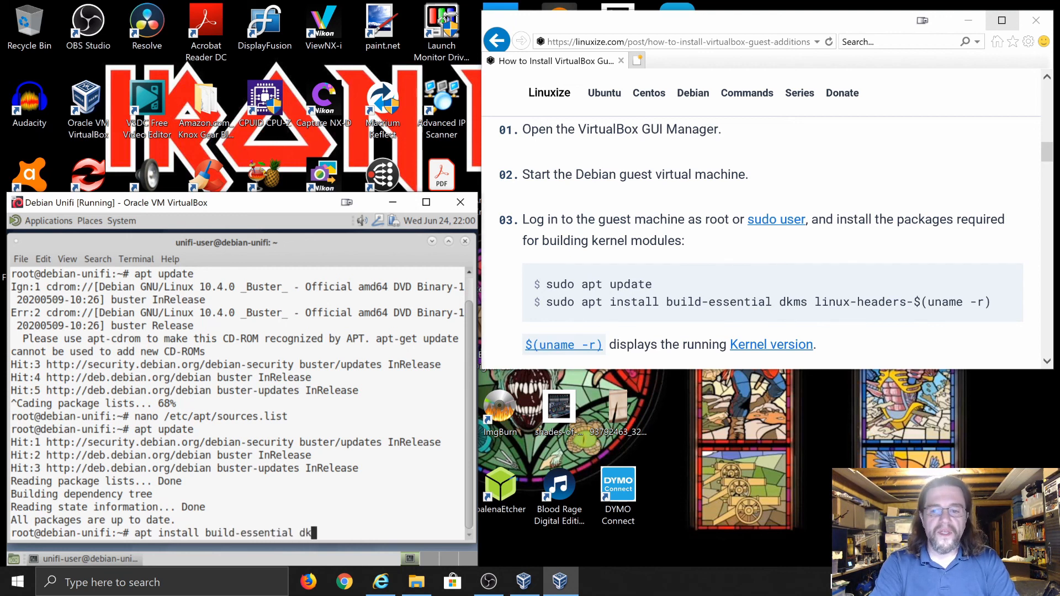
text(ms)
text( linux)
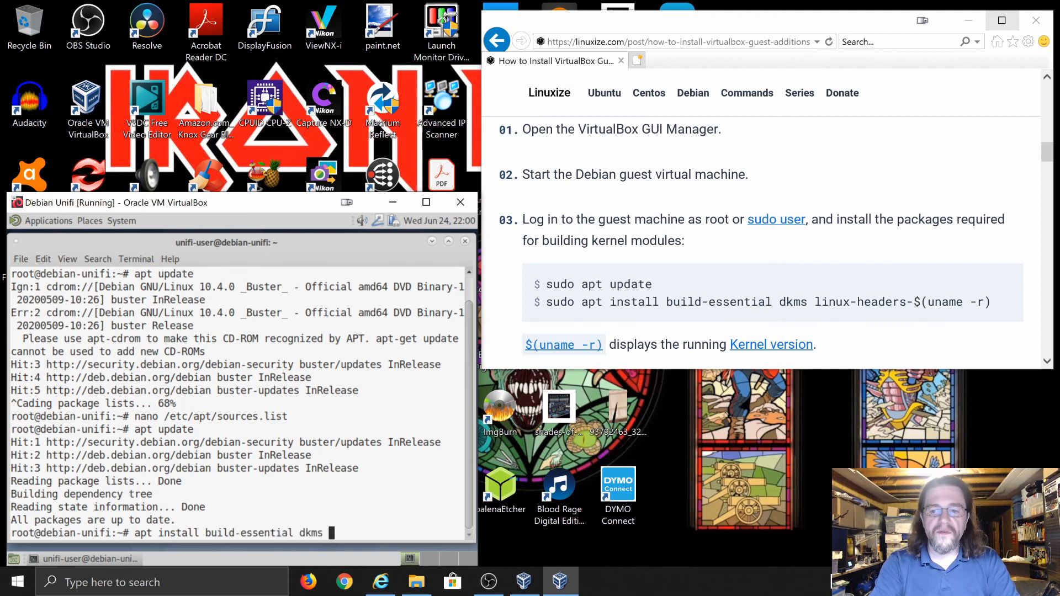
text(-headers)
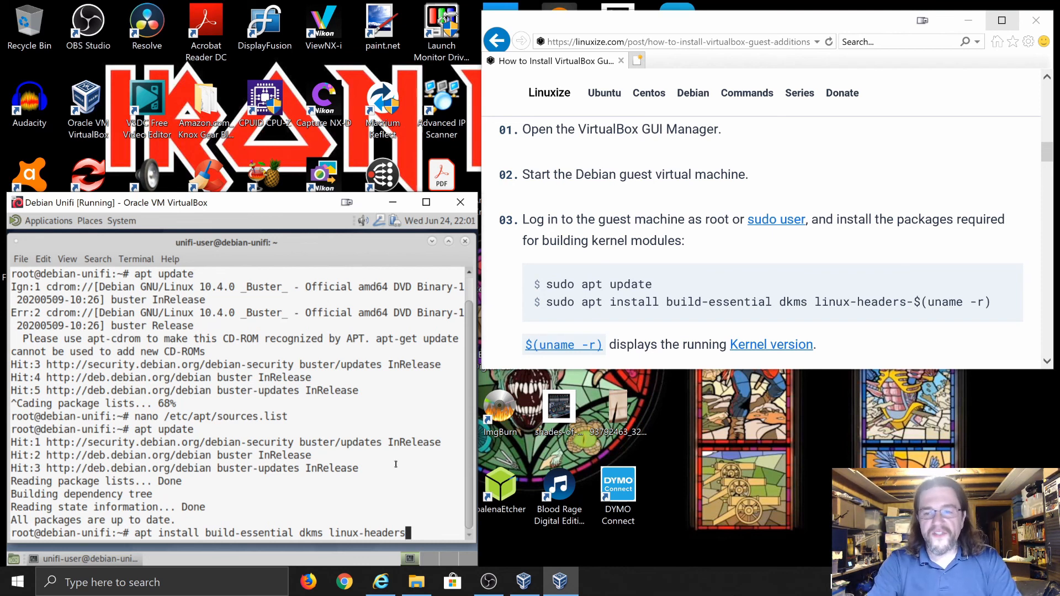
text(-)
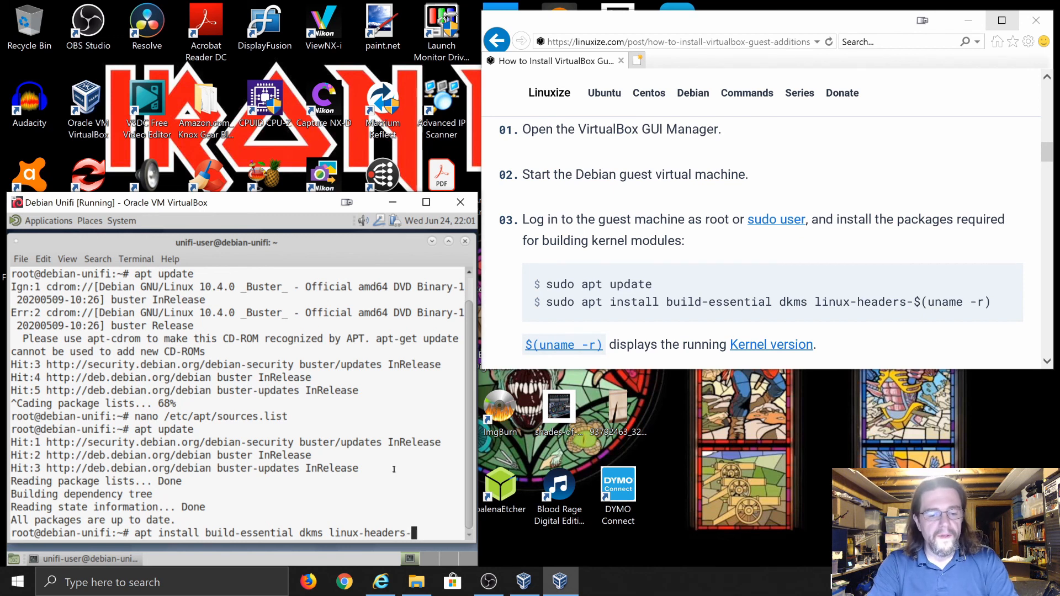
text($()
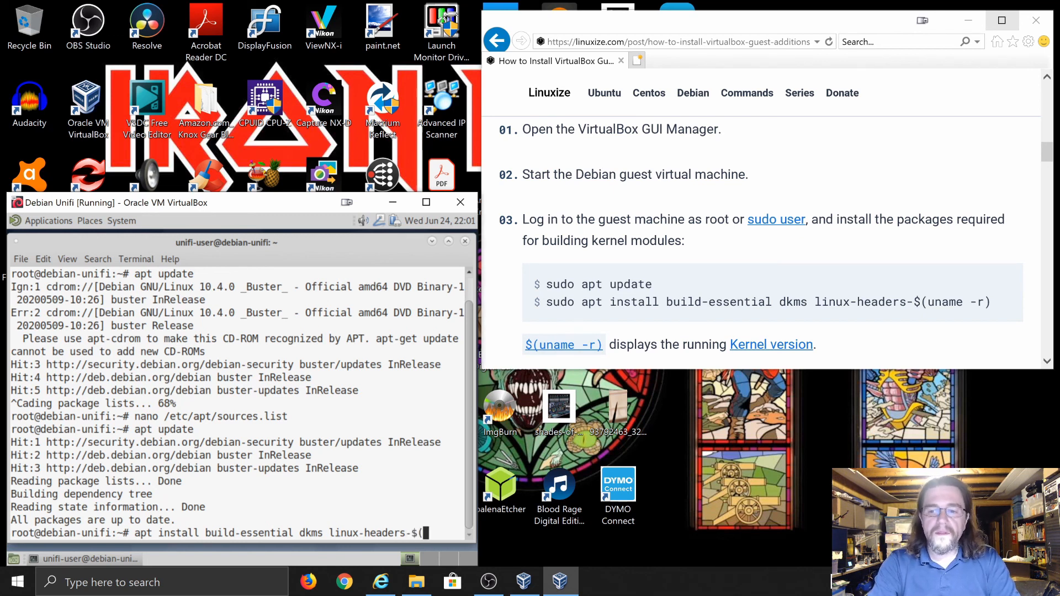
text(uname -r))
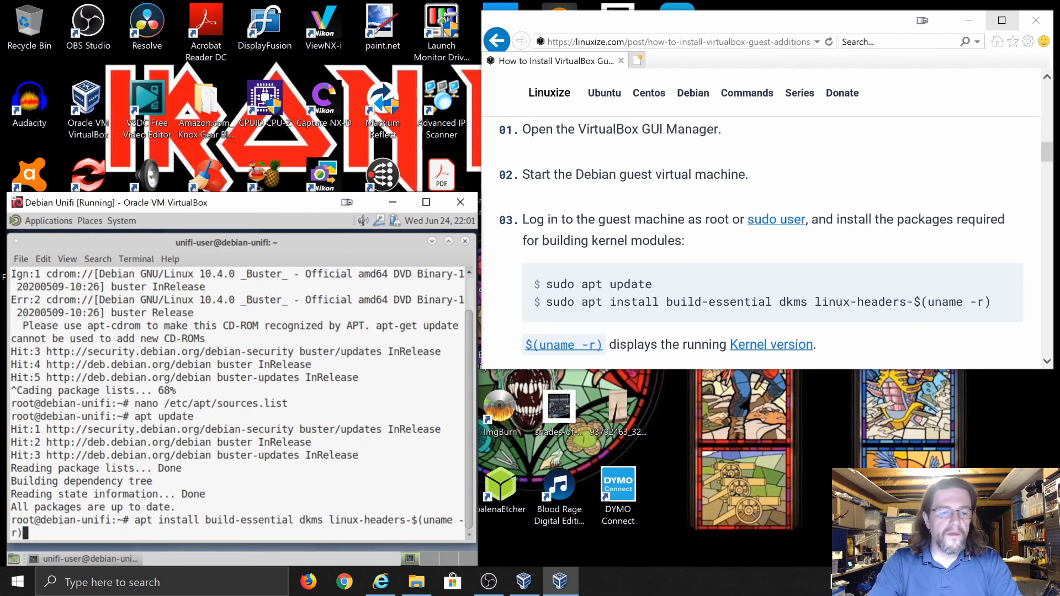
Run the install command, confirm the 38 new packages with y, and focus the browser window
key(Return)
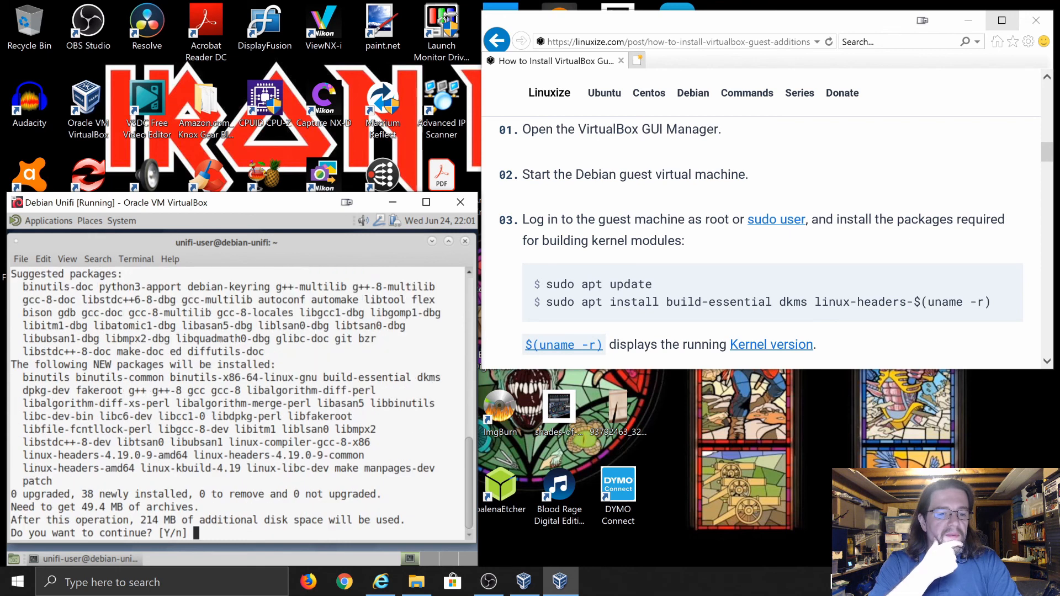
text(y)
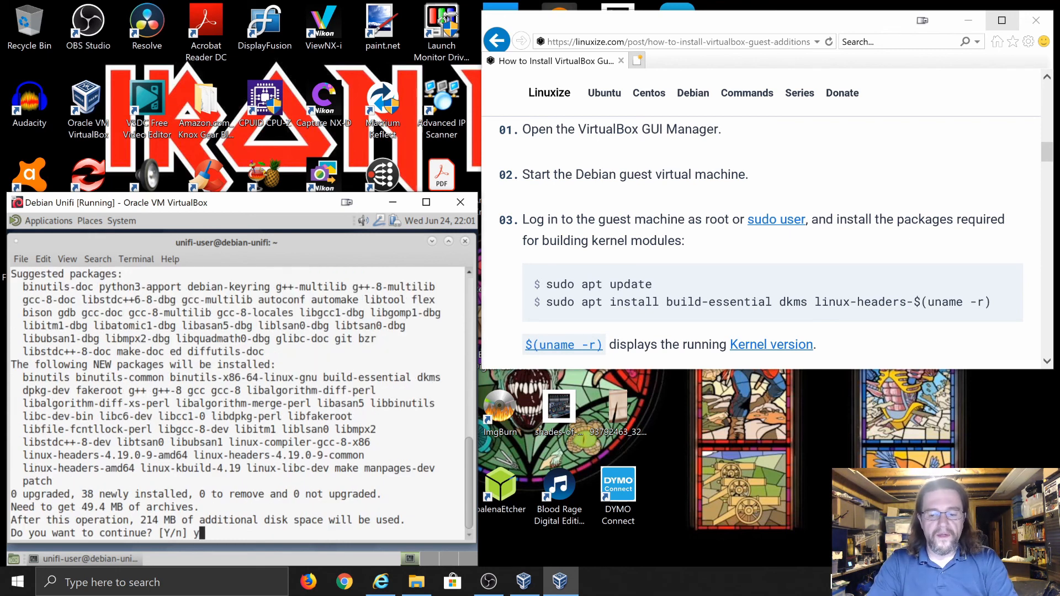
key(Return)
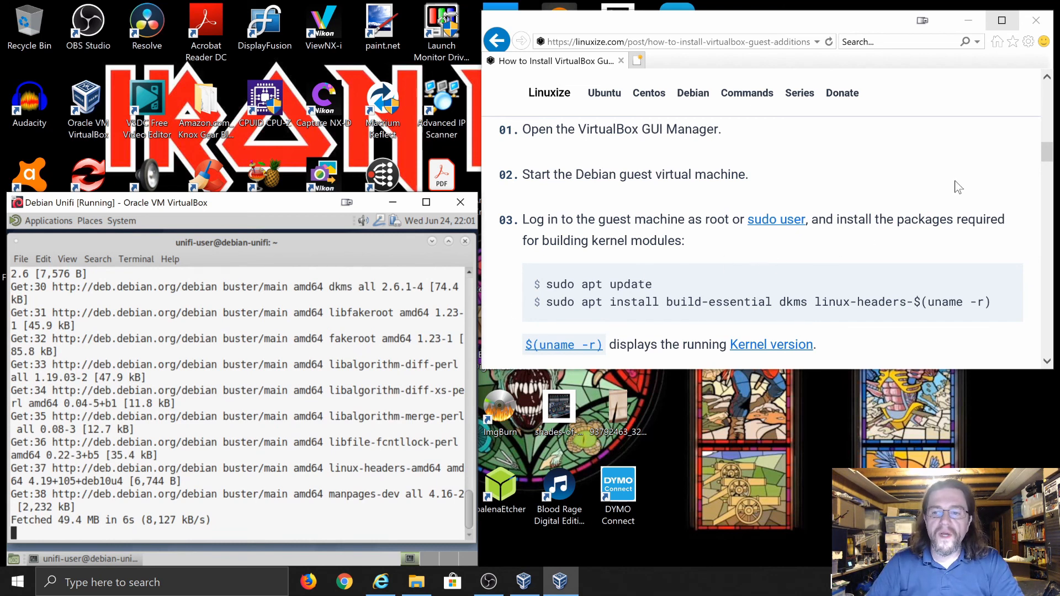
click(1048, 154)
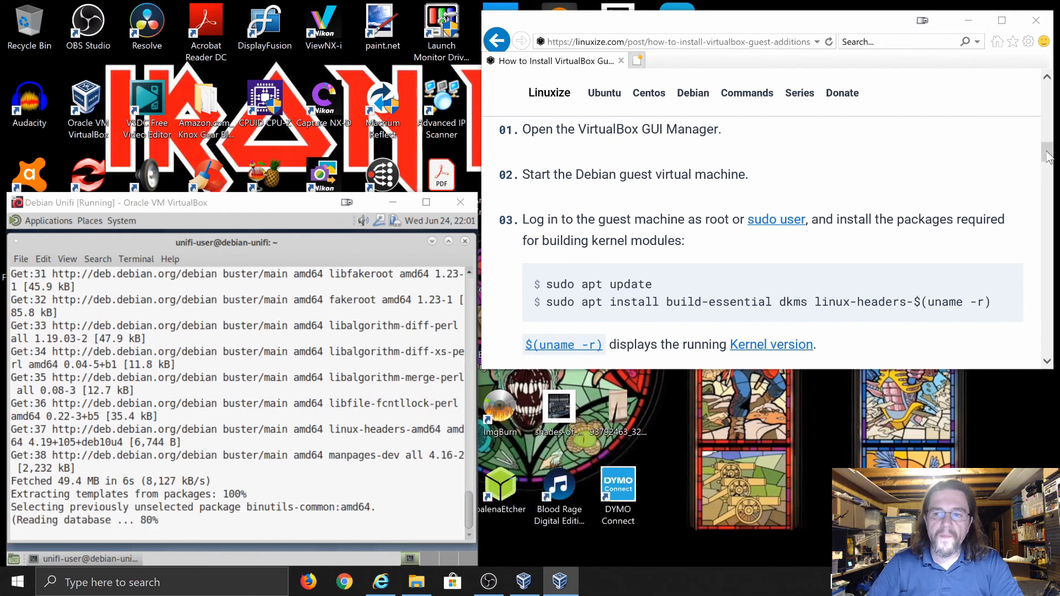
Reload the linuxize Guest Additions guide in Internet Explorer and copy its address
click(973, 26)
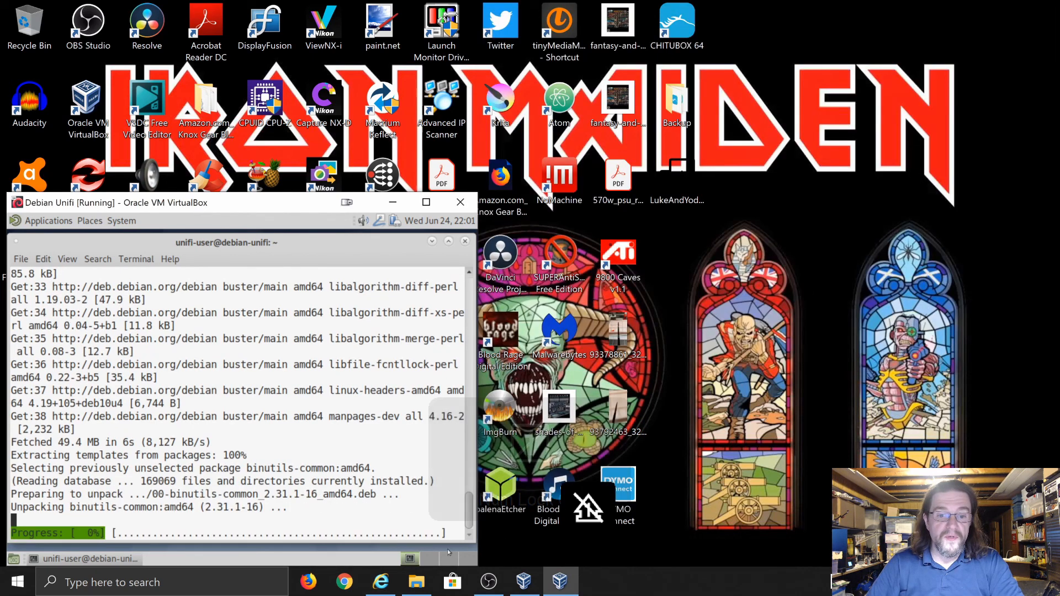
click(394, 591)
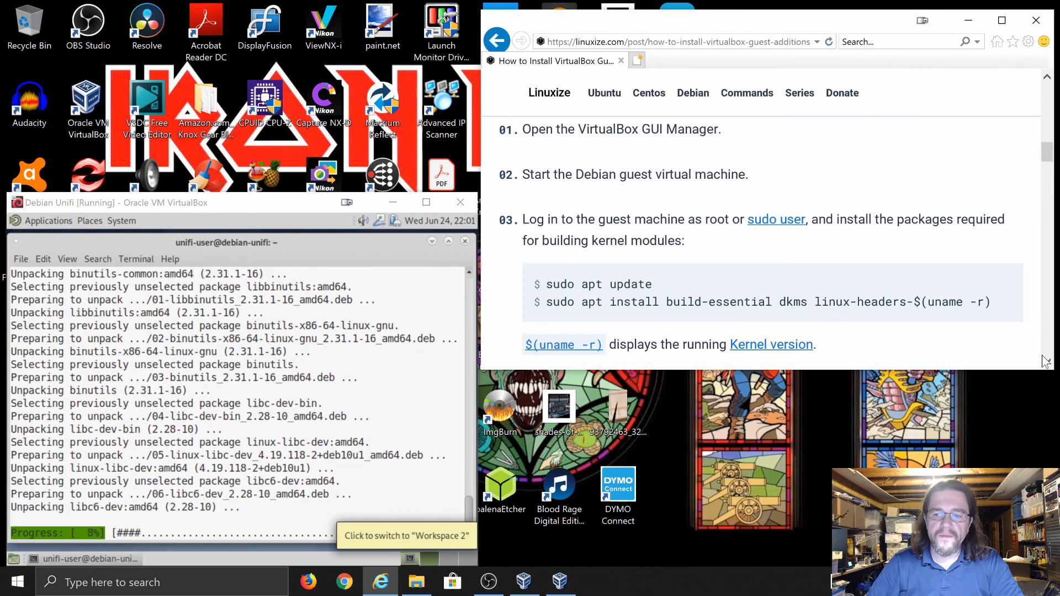
click(829, 42)
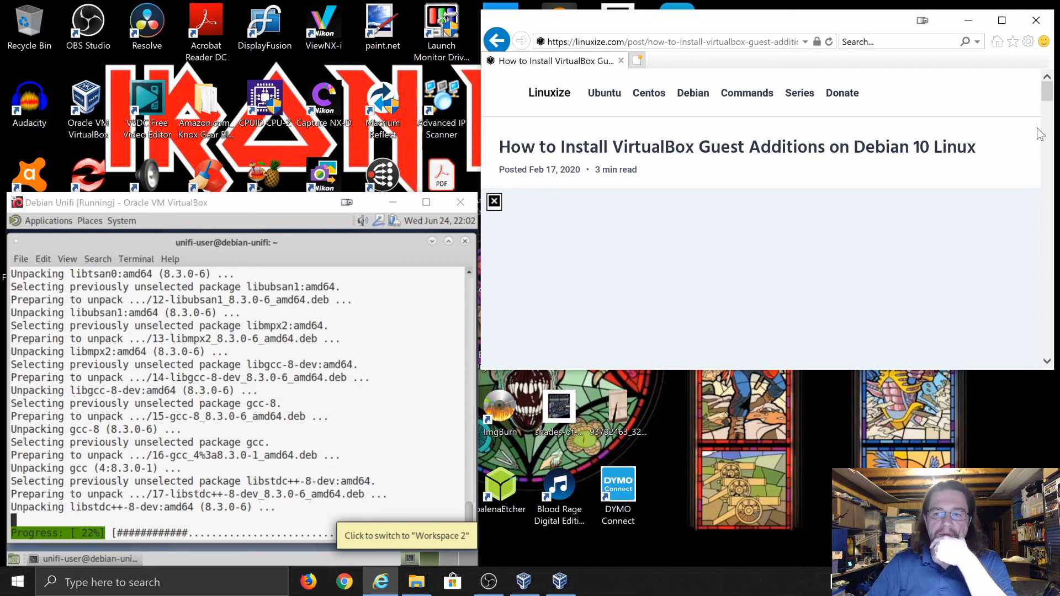
click(679, 42)
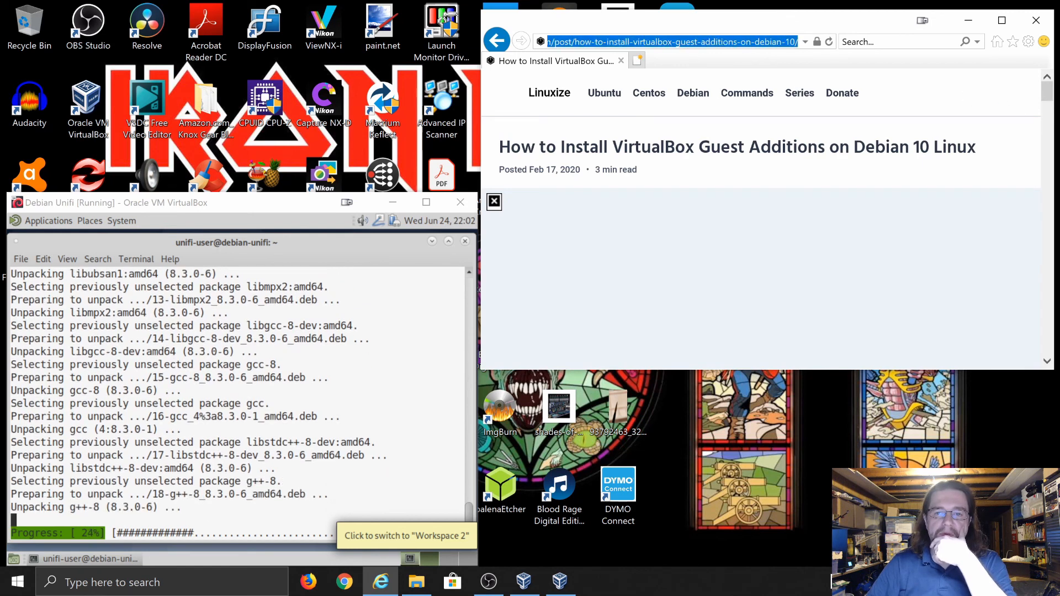
right_click(679, 40)
click(694, 78)
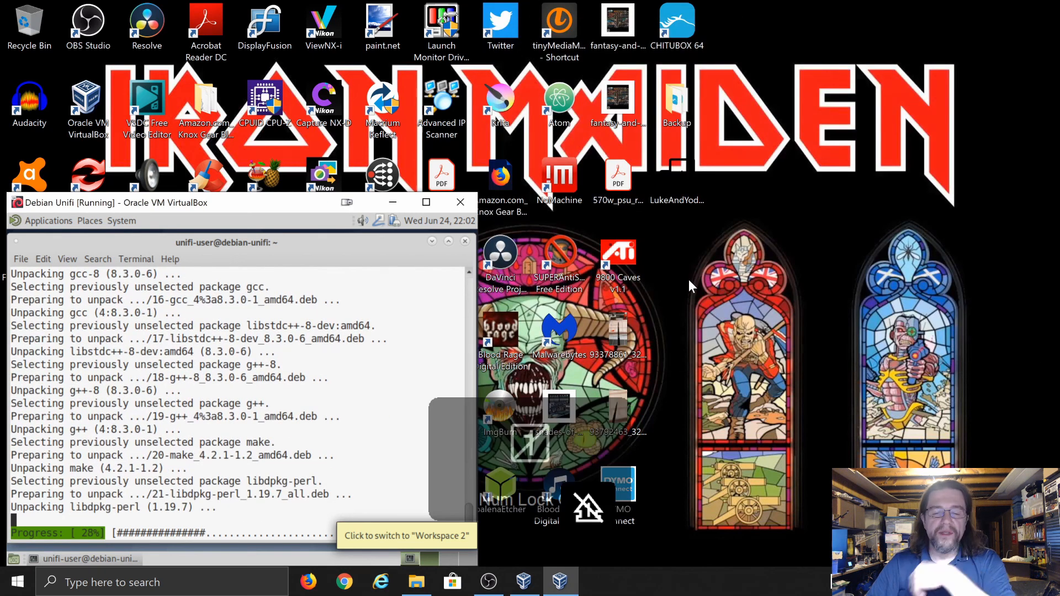
Load the copied linuxize guide URL in a new Internet Explorer window
click(386, 587)
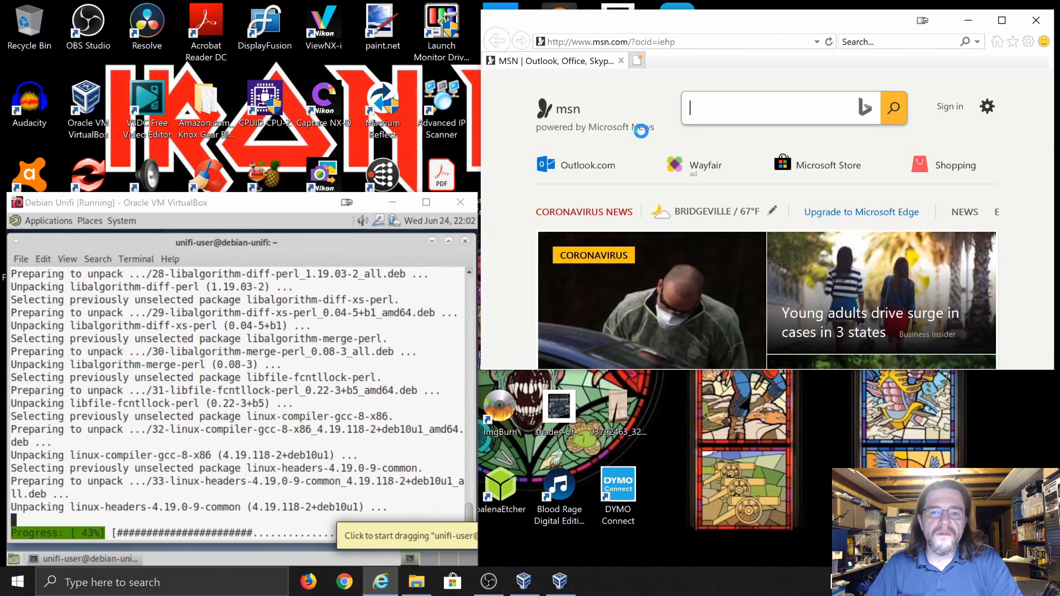
click(653, 43)
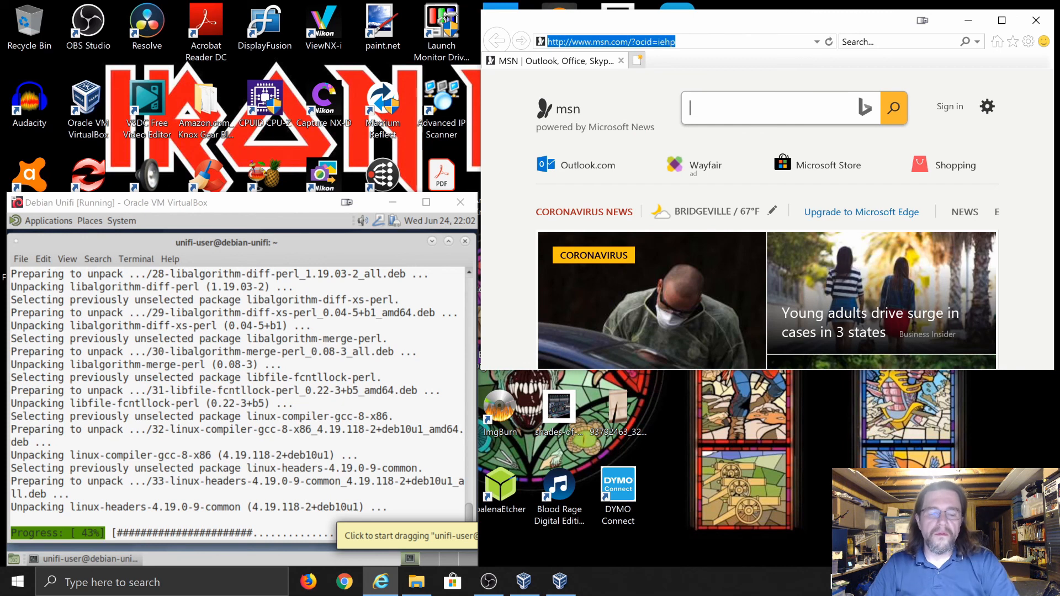
key(ctrl+v)
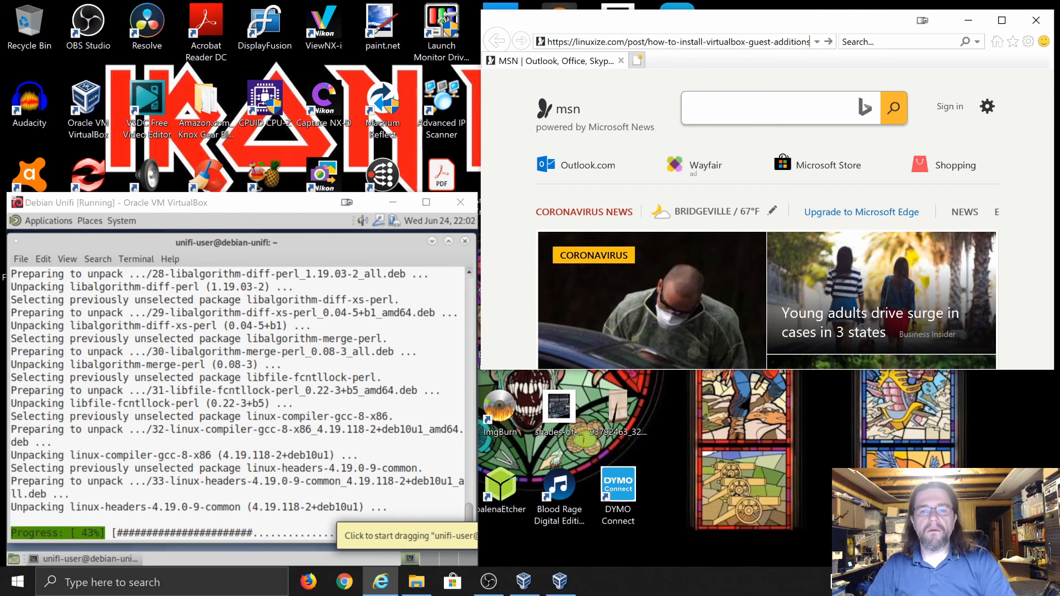
key(Return)
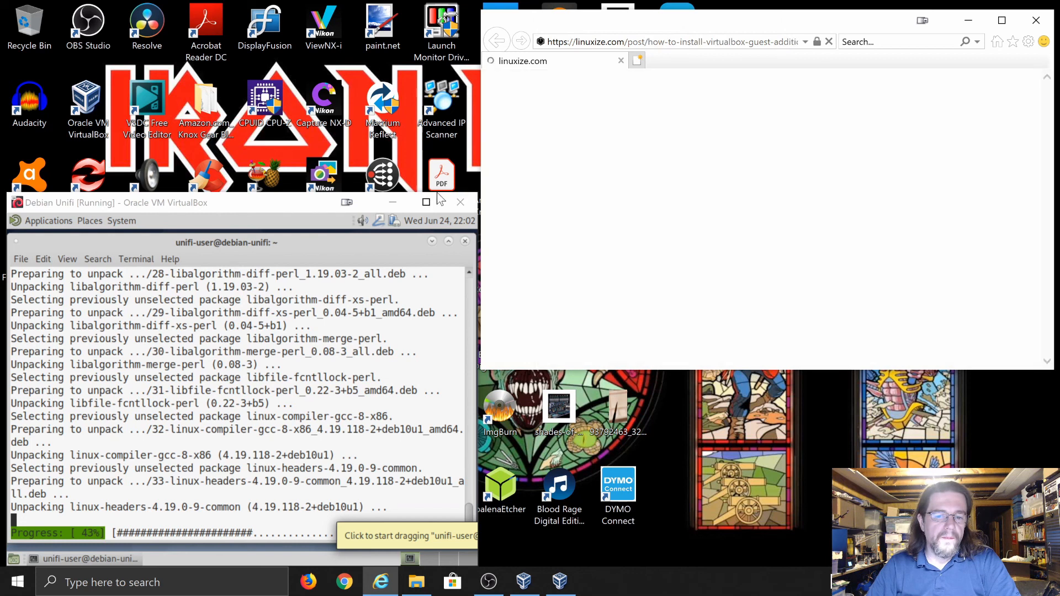
click(292, 209)
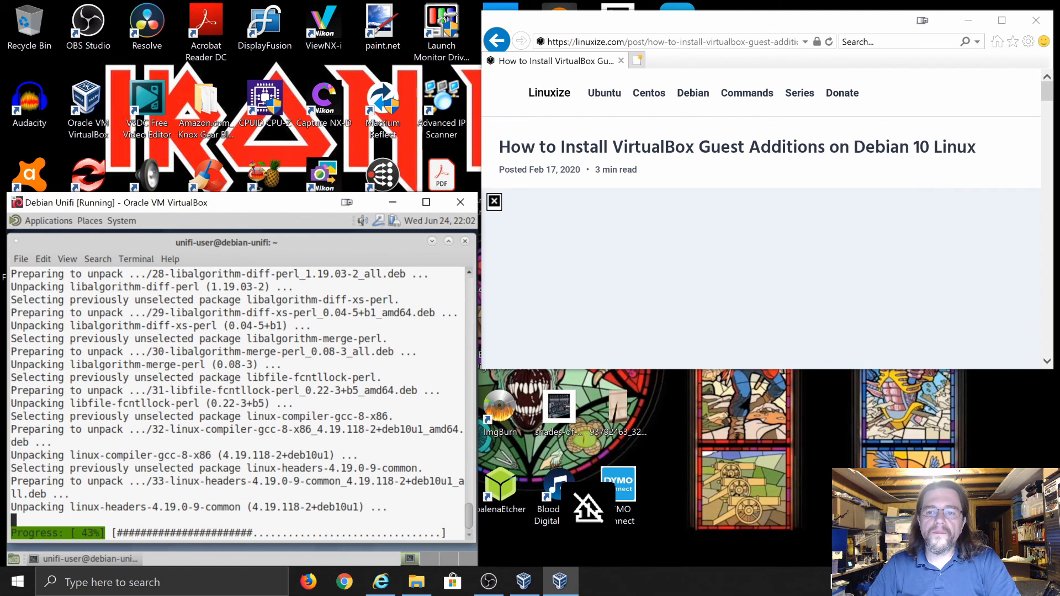
click(1050, 92)
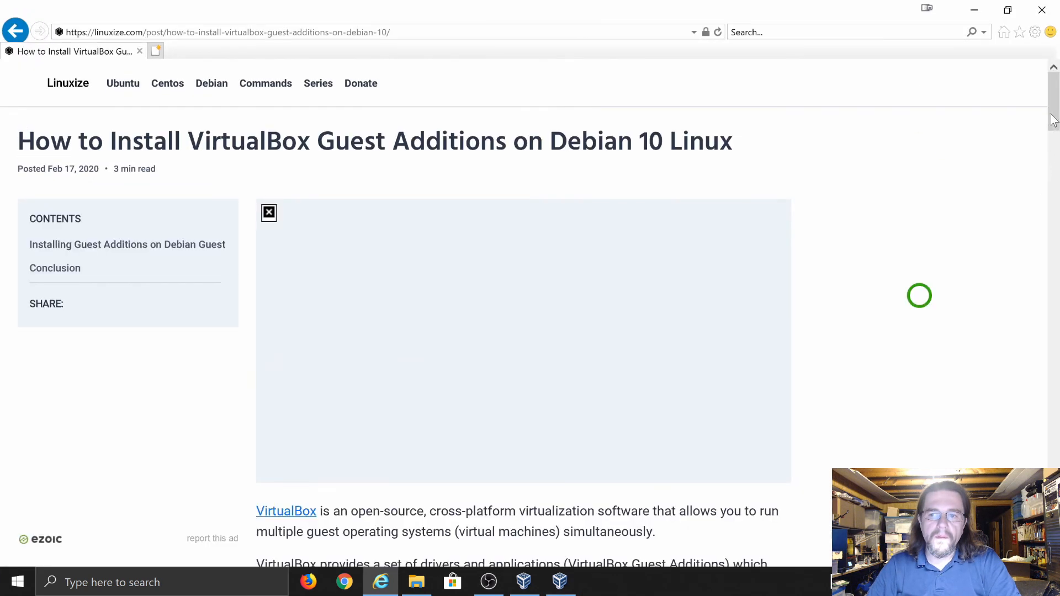
Scroll through the linuxize guide's Guest Additions install steps
drag(1053, 119, 1051, 203)
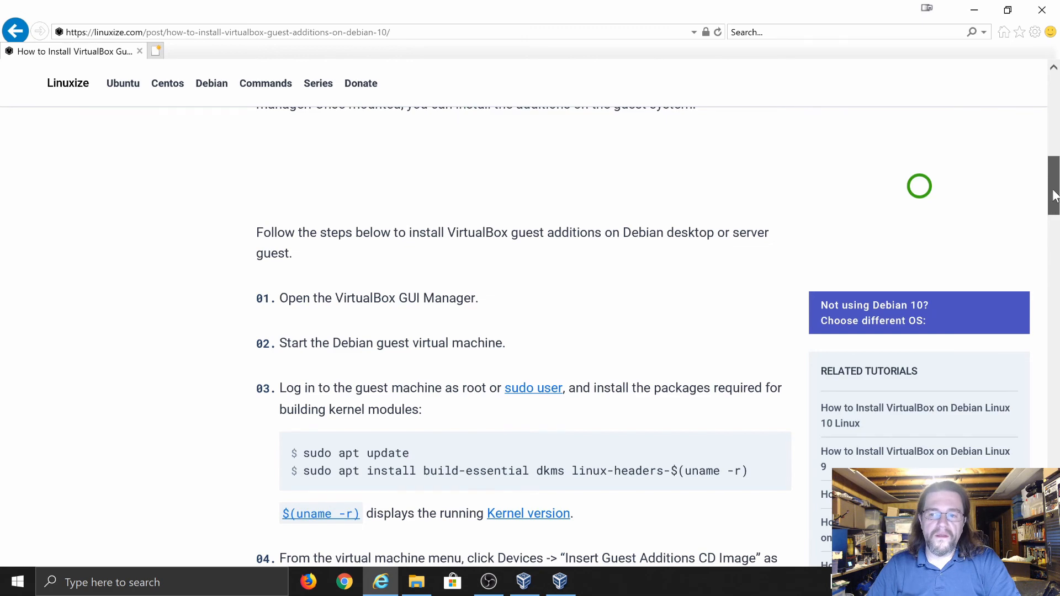
click(1054, 220)
drag(1054, 219, 1048, 260)
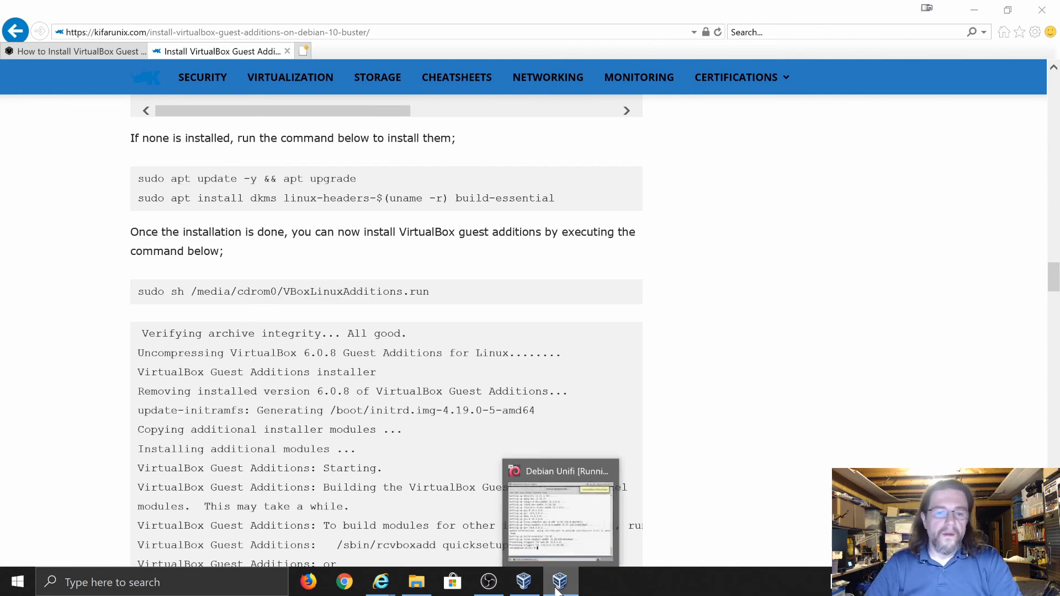
Read the kifarunix guide's commands beside the VM, then return to the Bing results
click(1018, 16)
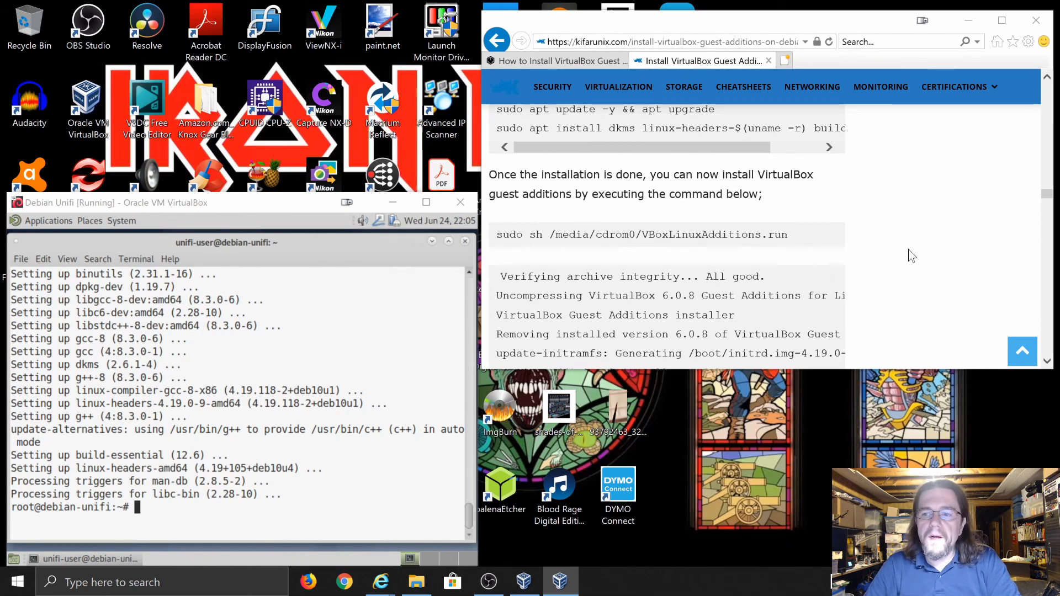
scroll(909, 249, up, 4)
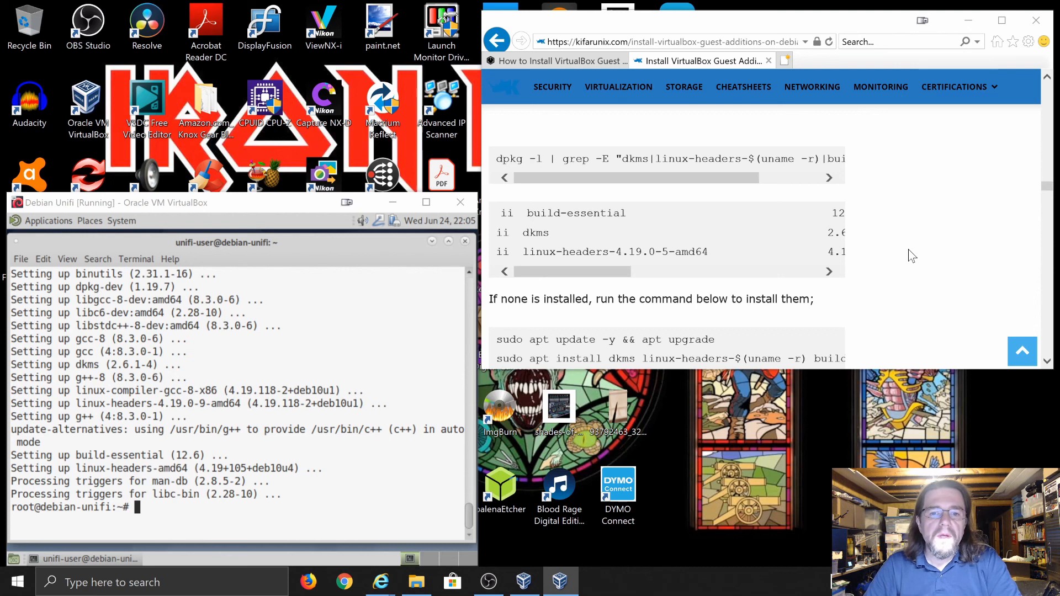
scroll(909, 250, down, 1)
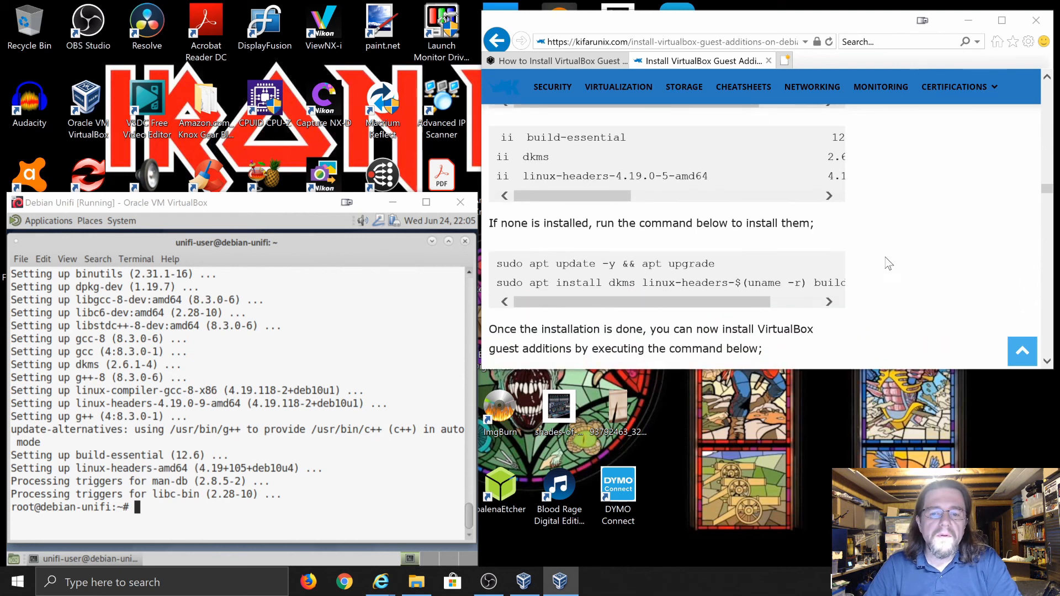
scroll(886, 270, down, 1)
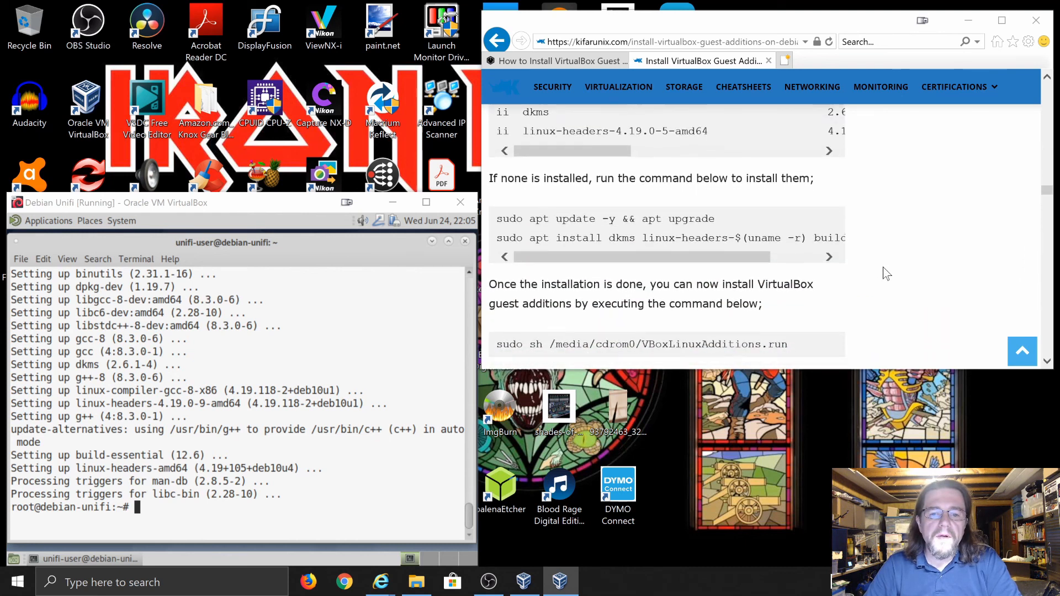
scroll(883, 266, down, 1)
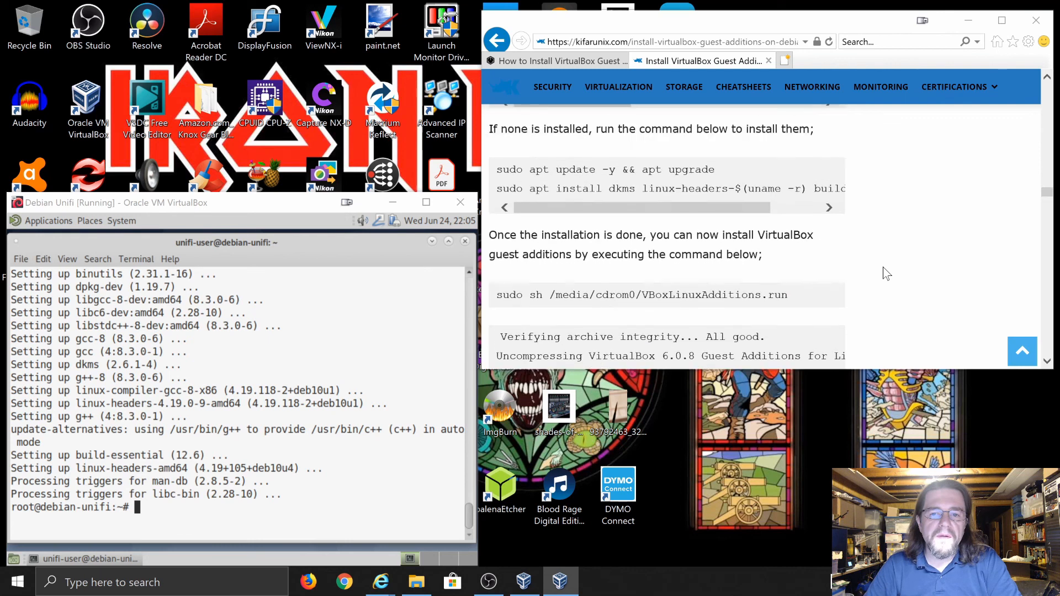
scroll(883, 267, up, 1)
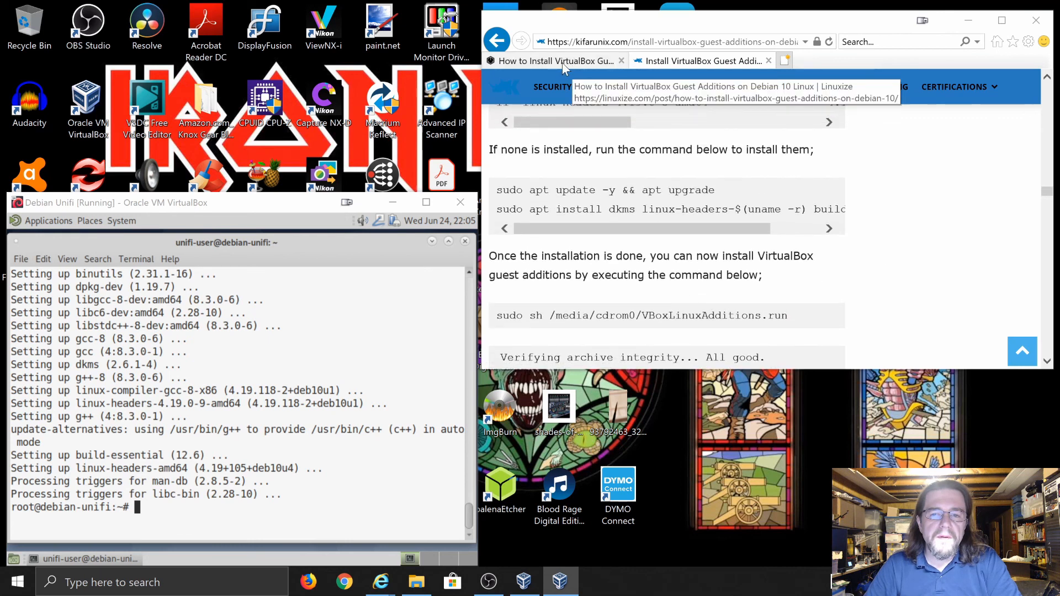
click(494, 47)
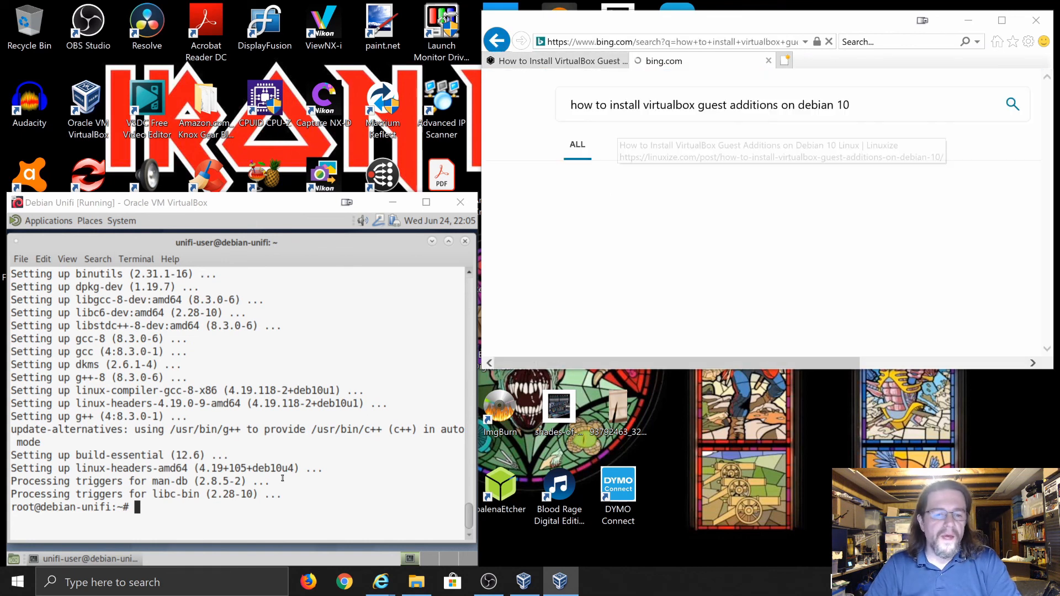
Run 'm-a prepare' in the Debian terminal, then open the tecnstuff.net Debian 10 guide
key(Num_Lock)
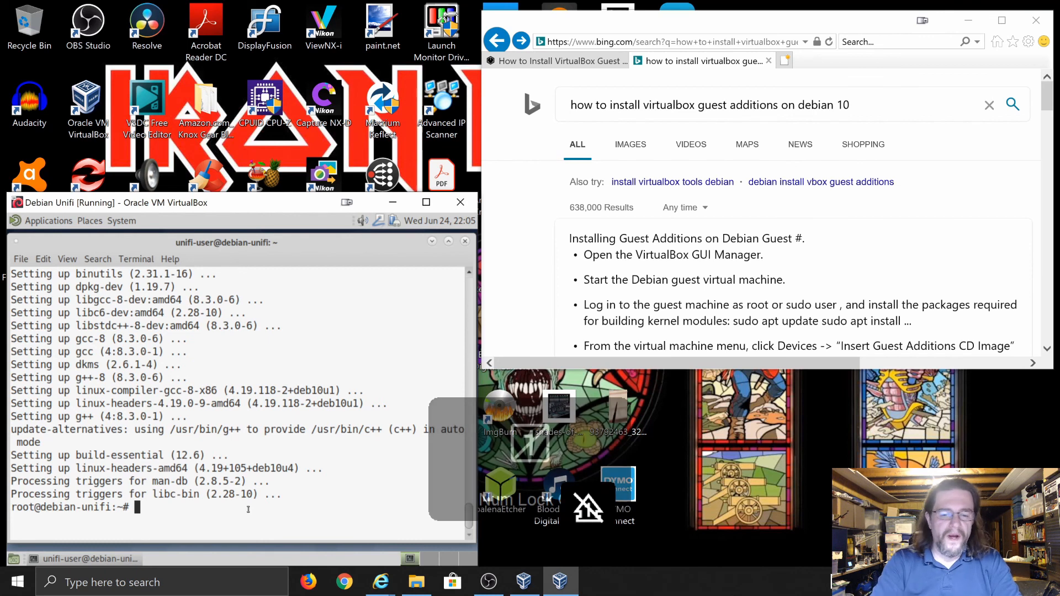
text(m-)
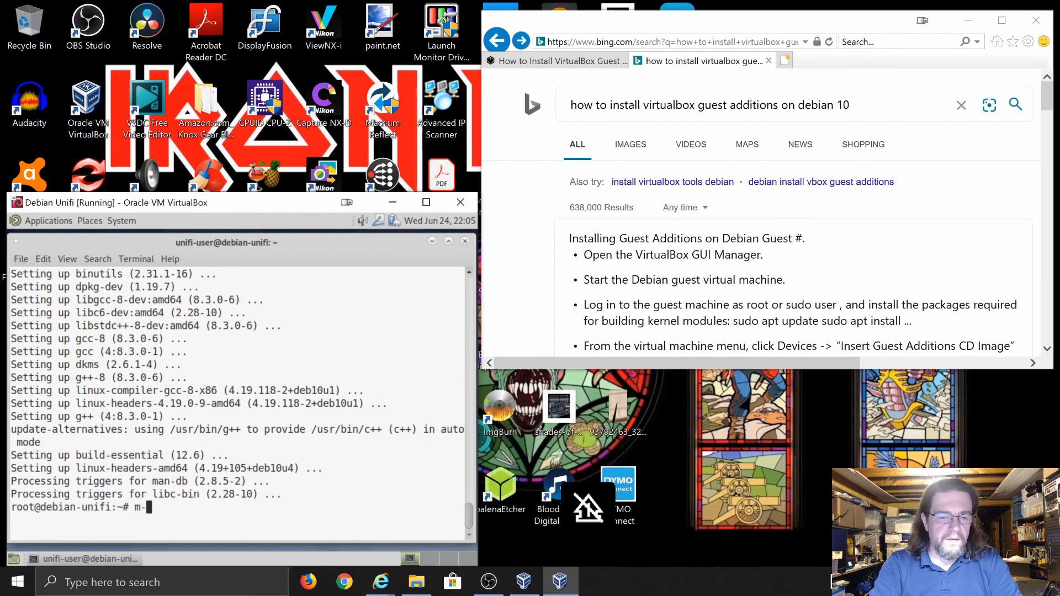
text(a prepar)
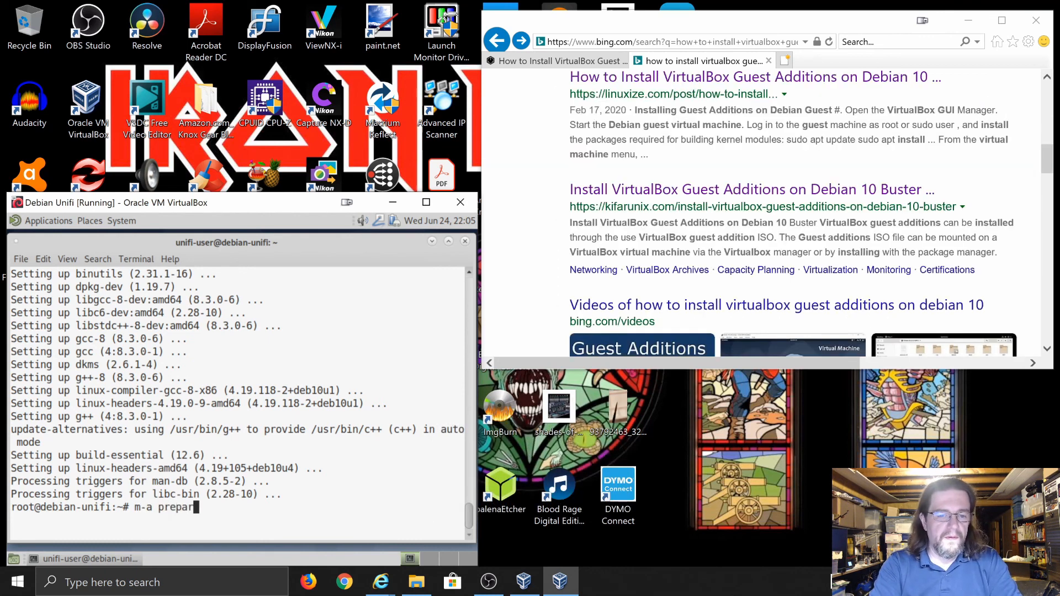
text(e)
key(Return)
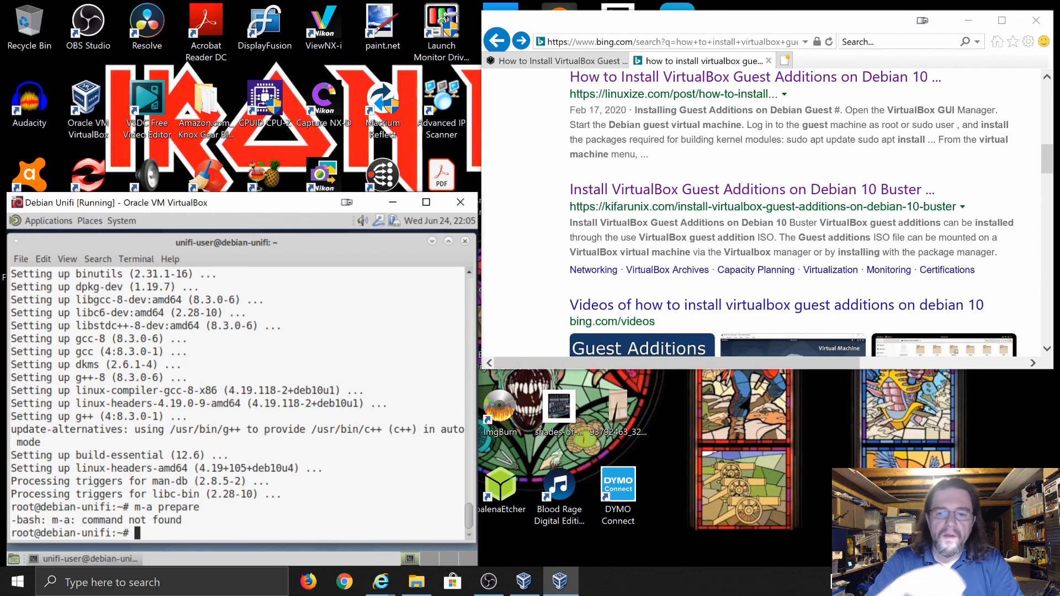
scroll(712, 254, down, 1)
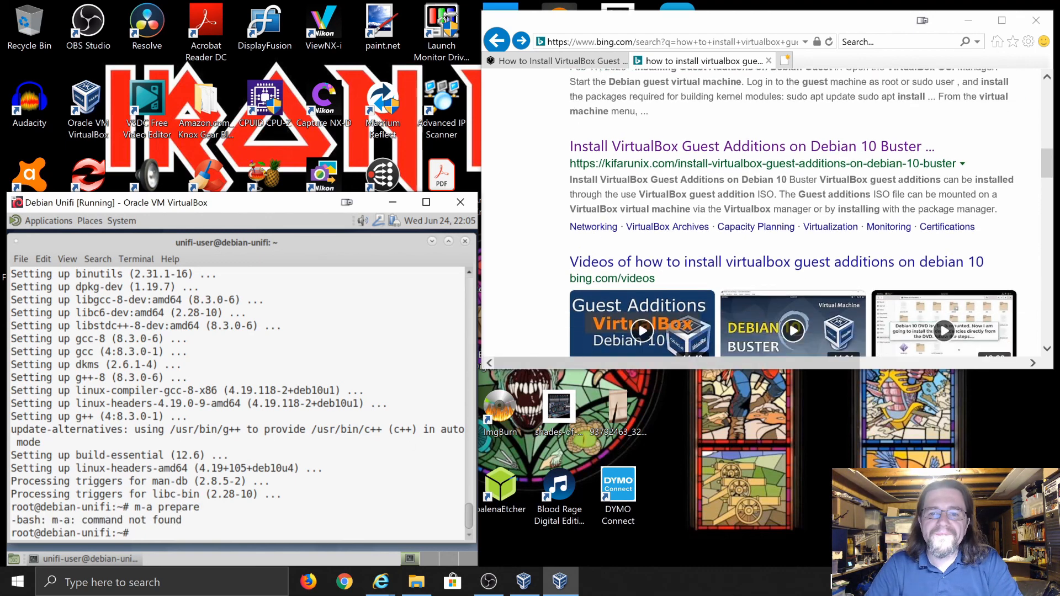
scroll(767, 213, down, 5)
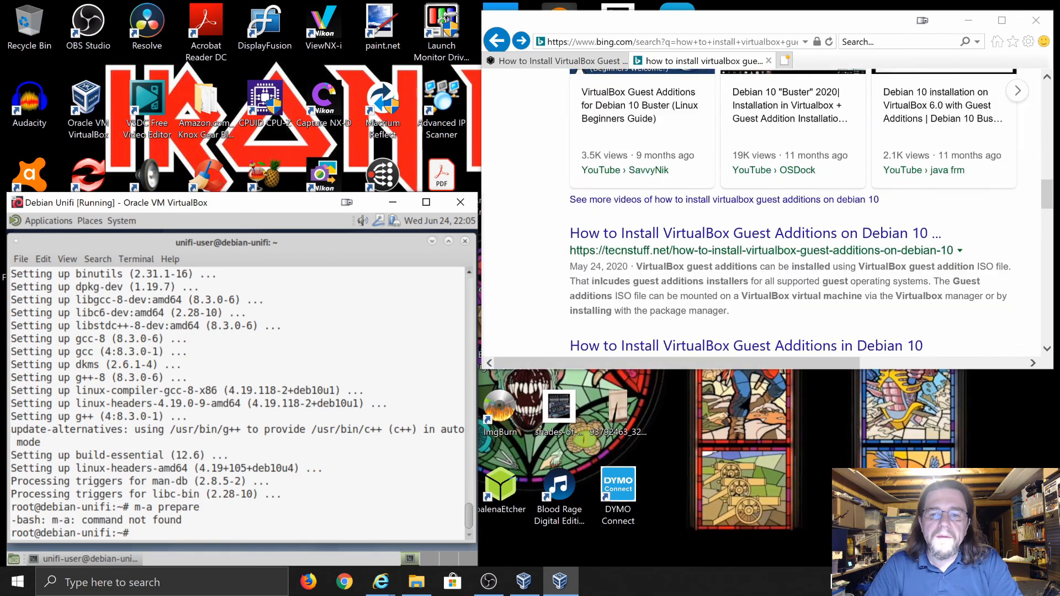
key(Num_Lock)
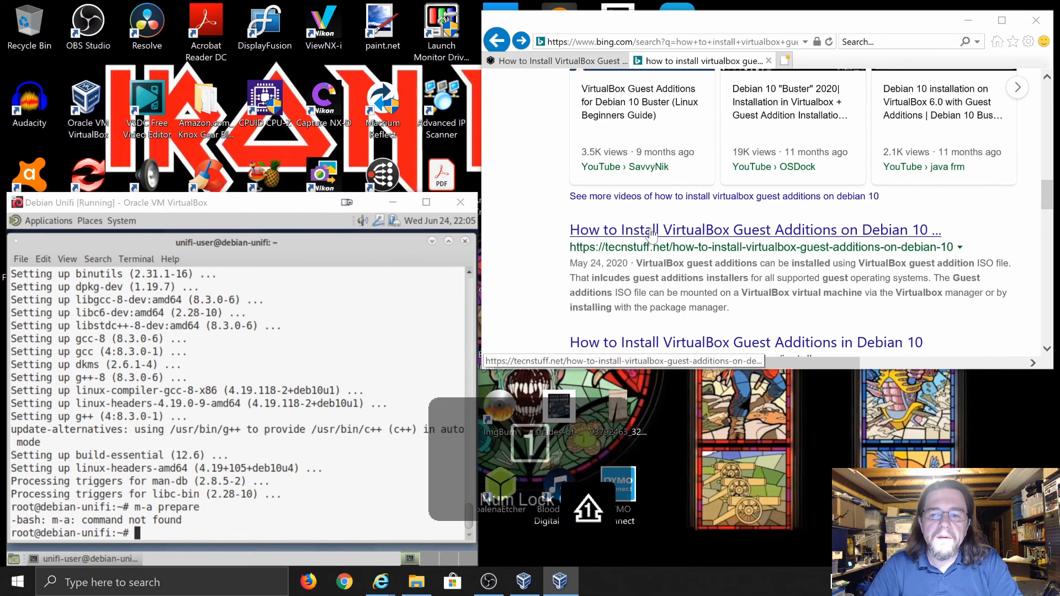
click(652, 235)
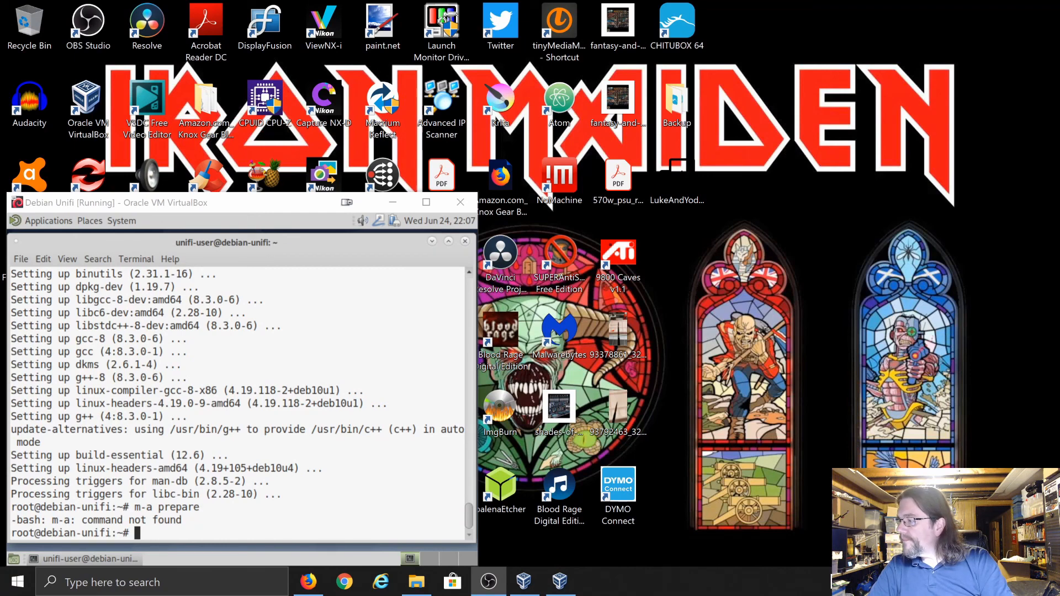
Insert the VBox_GAs_6.1.8 Guest Additions CD from the Devices menu, restoring scaled view afterwards
click(433, 200)
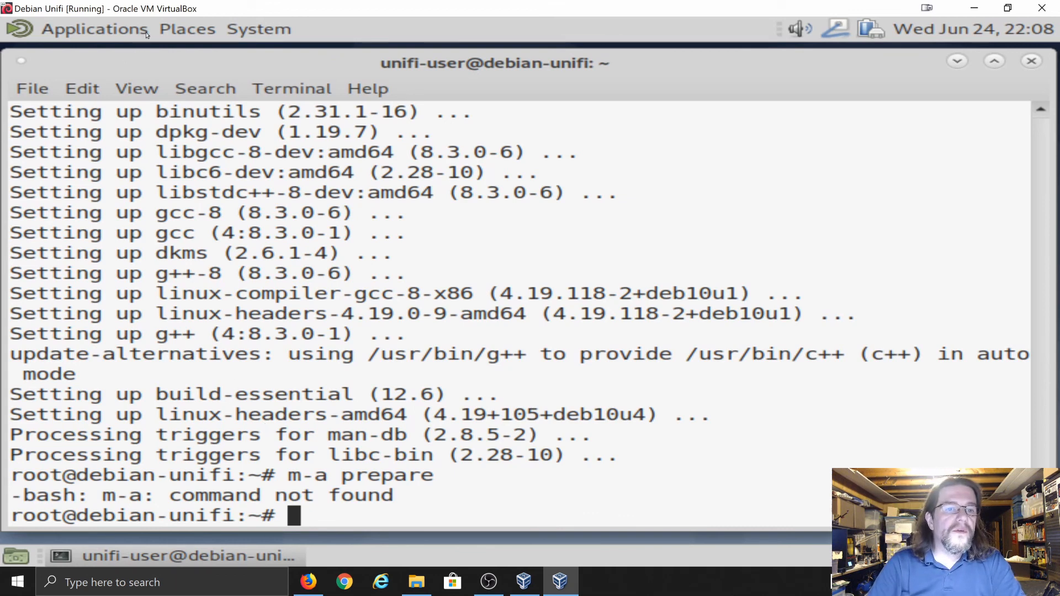
key(ctrl+c)
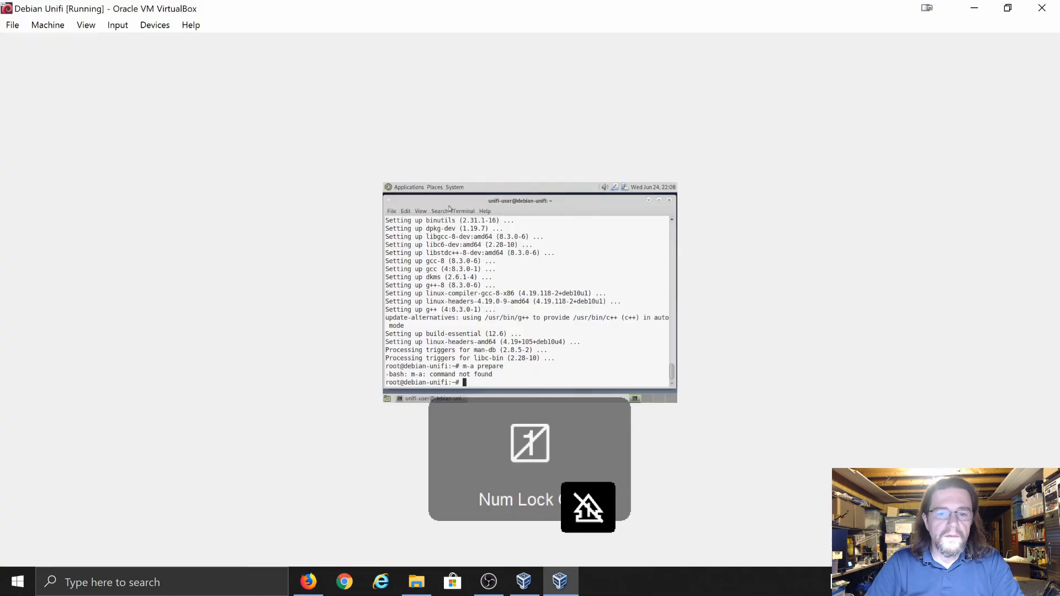
click(156, 29)
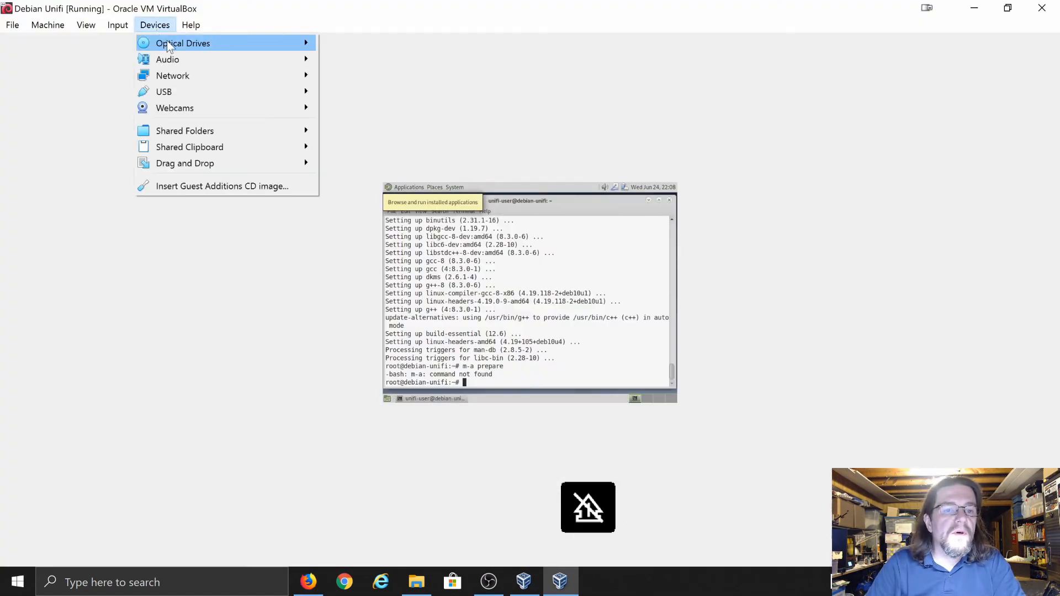
click(211, 188)
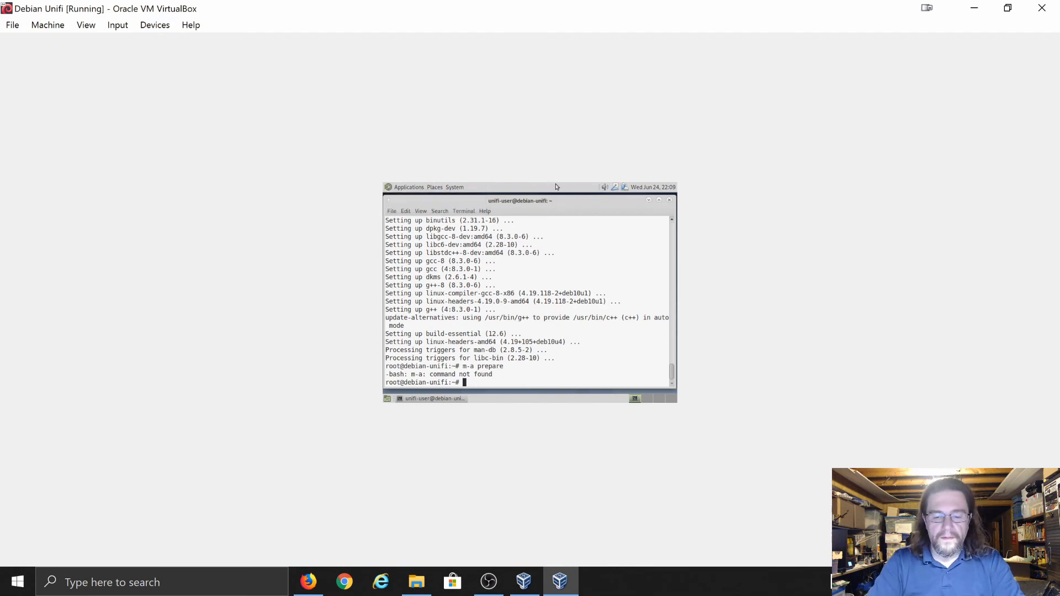
key(Control_R+c)
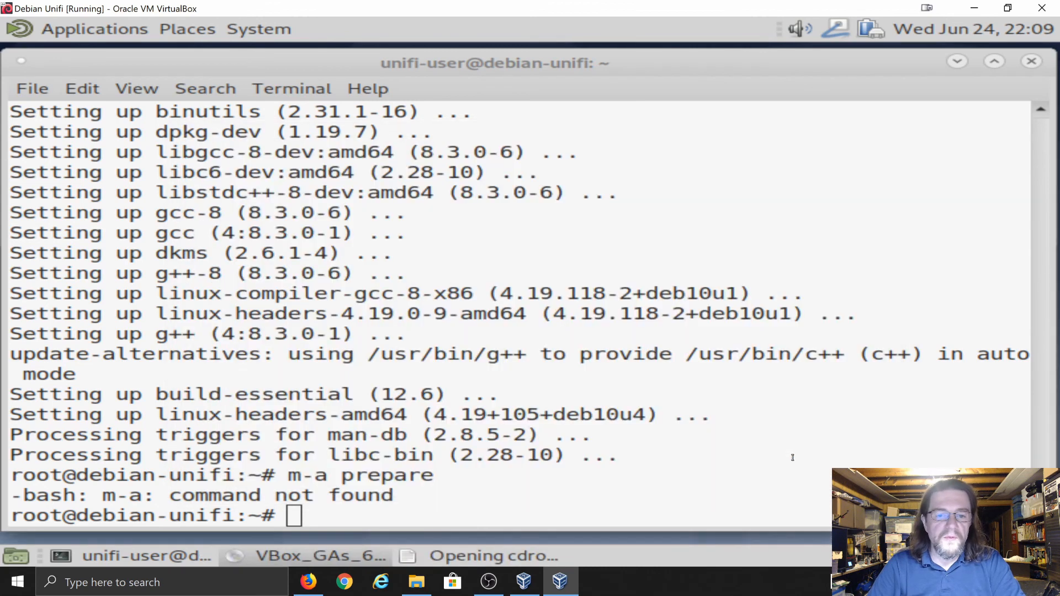
click(794, 459)
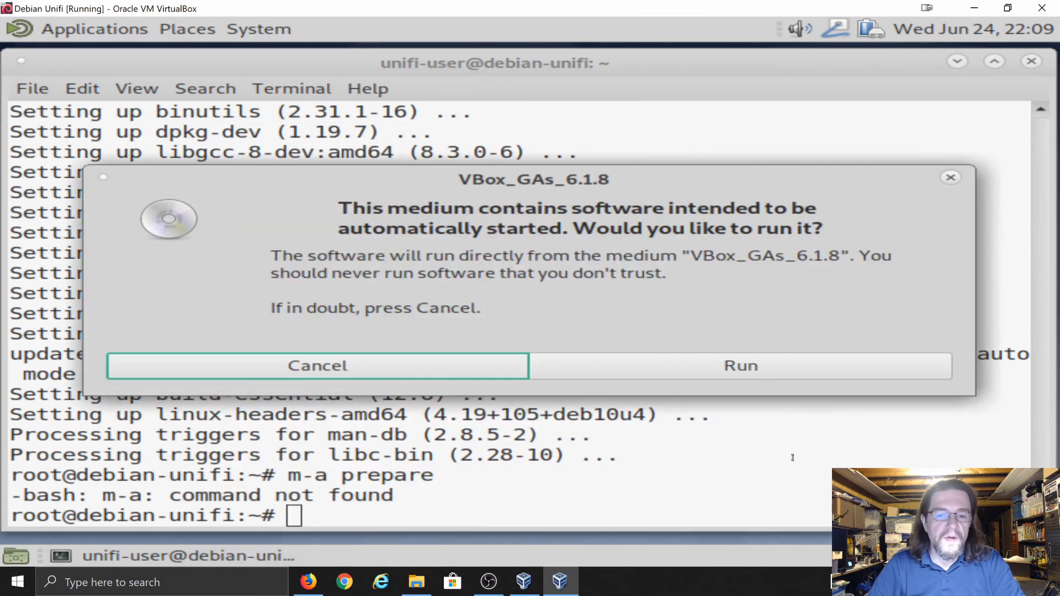
click(663, 374)
click(548, 335)
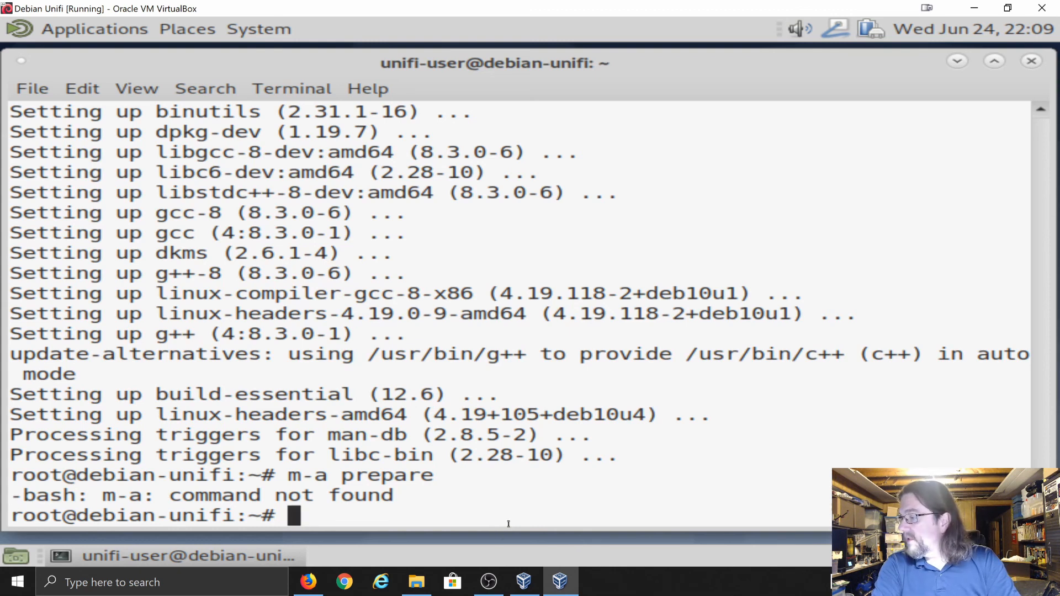
Run 'sh /media/cdrom0/VBoxLinuxAdditions.run' to start the Guest Additions 6.1.8 installer
text(sh /medi)
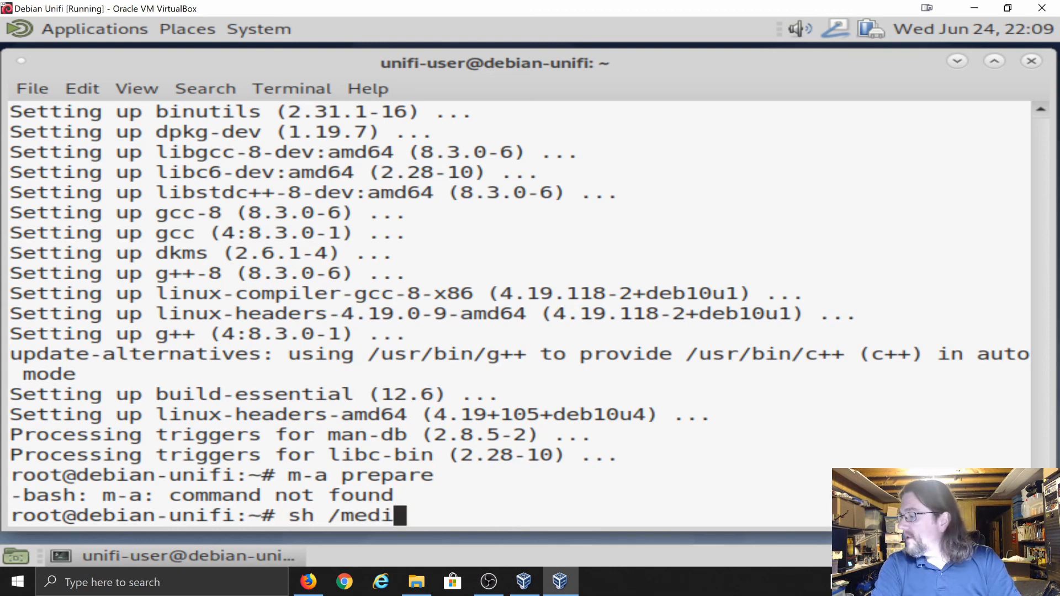
text(a/cdrom)
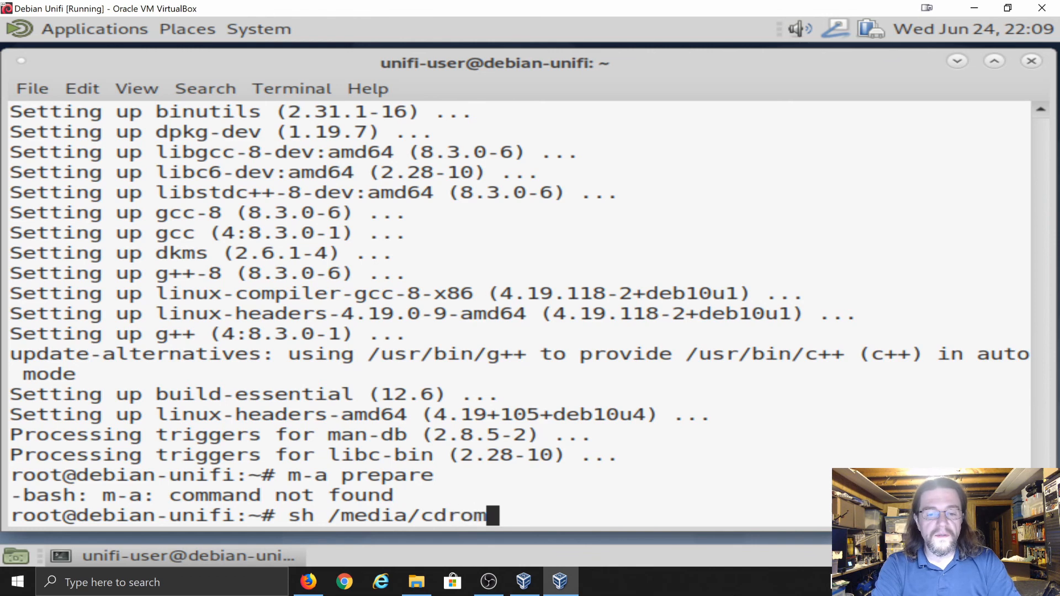
text(0)
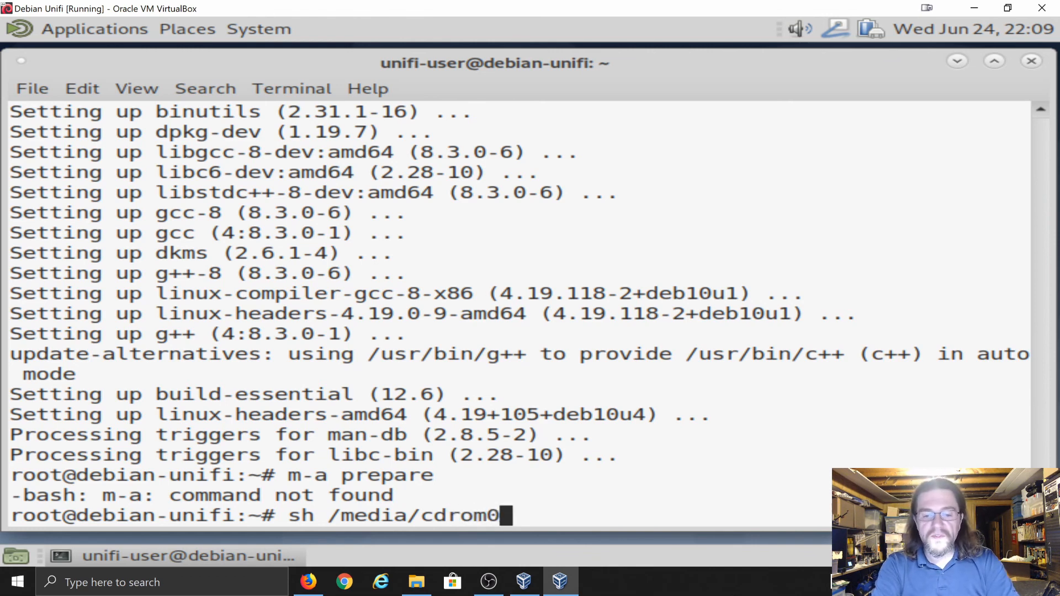
text(/v)
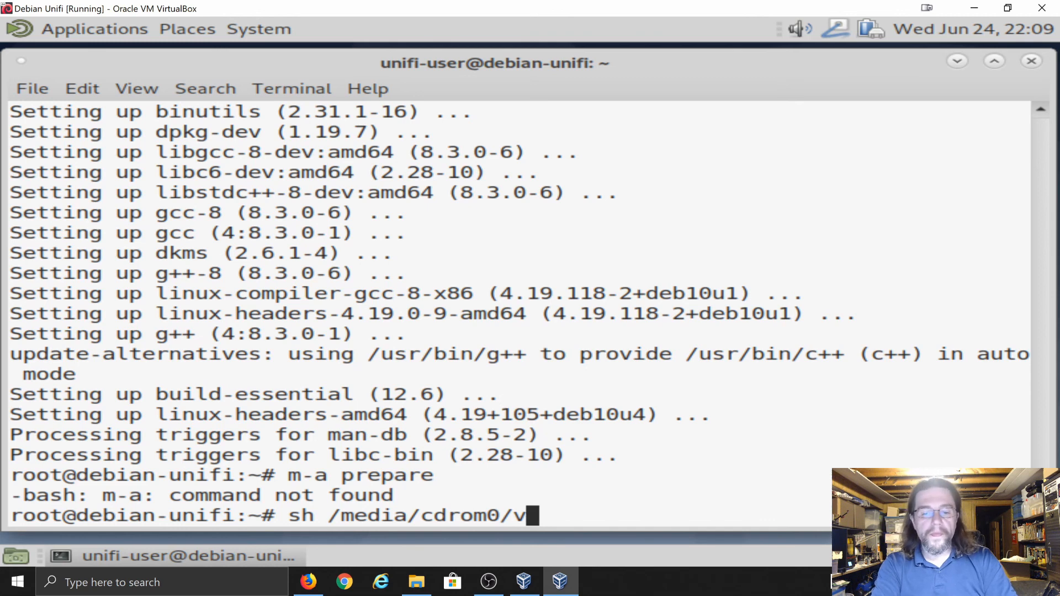
key(BackSpace)
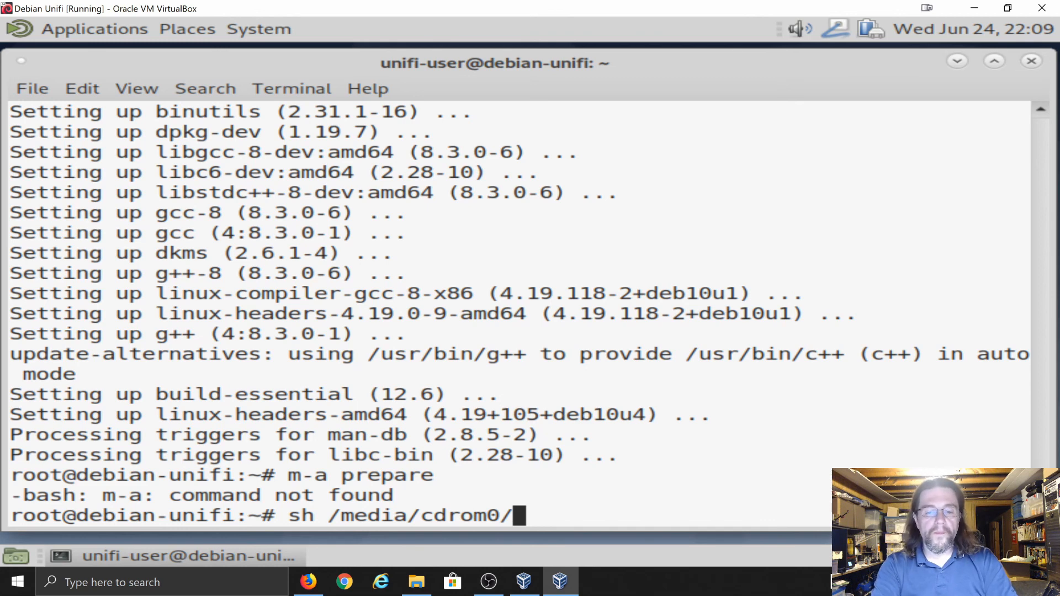
text(VB)
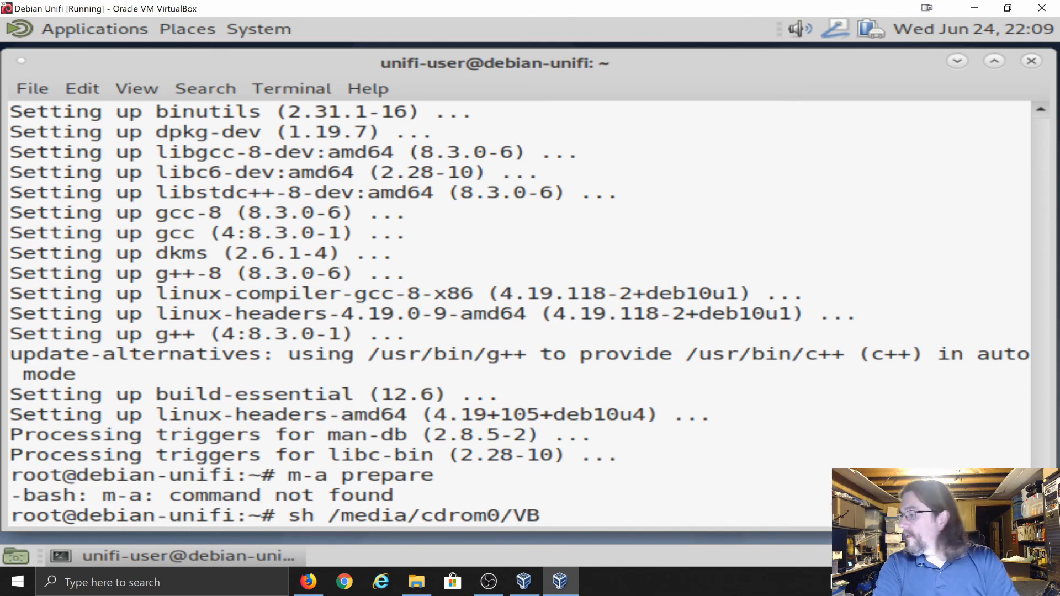
text(oxLinux)
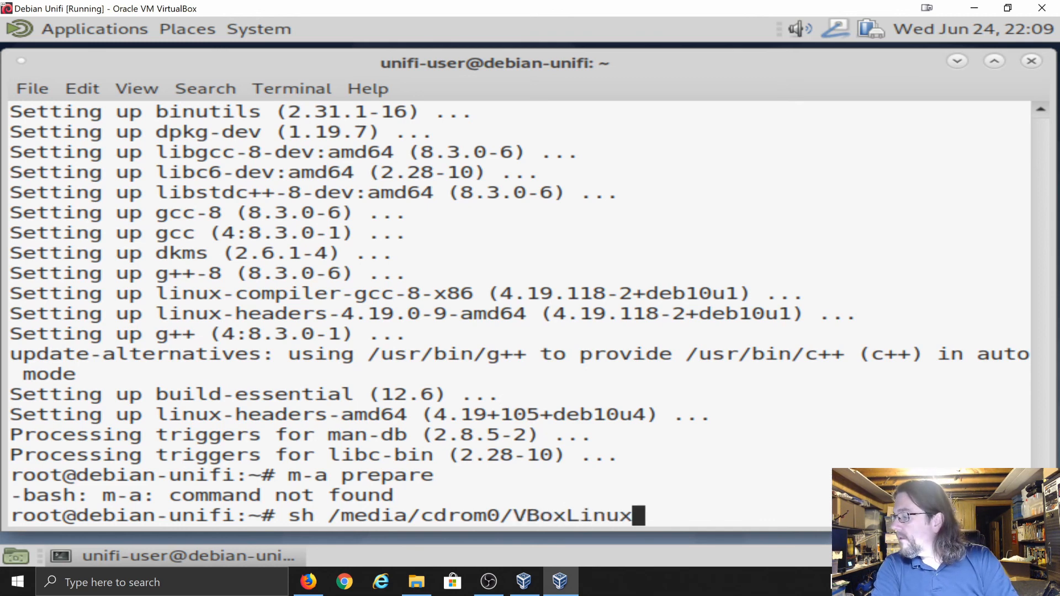
text(additions.)
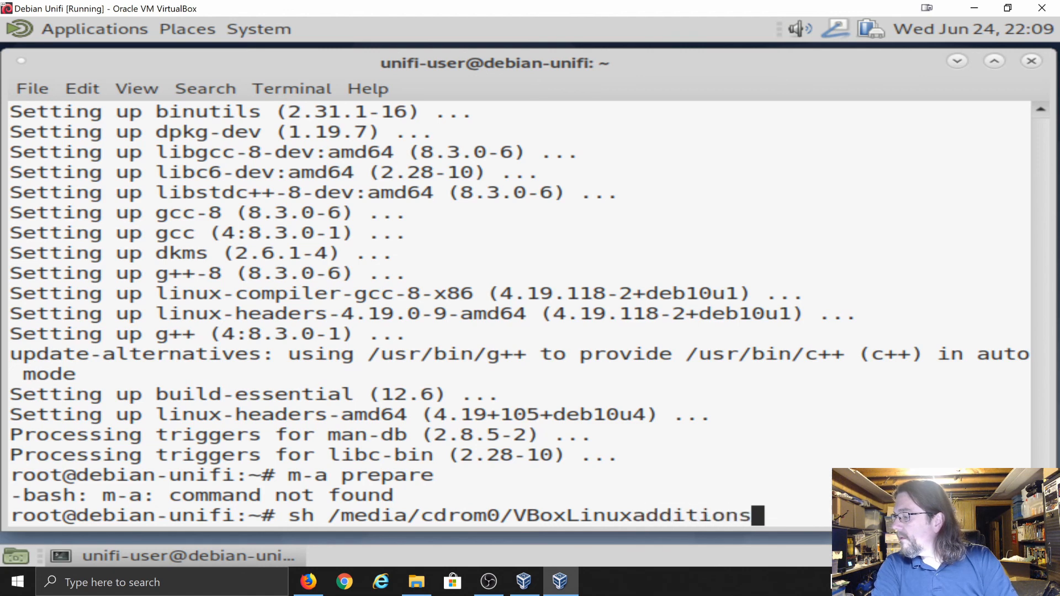
key(BackSpace)
key(BackSpace)
key(BackSpace)
key(BackSpace)
key(BackSpace)
key(BackSpace)
key(BackSpace)
key(BackSpace)
key(BackSpace)
key(BackSpace)
key(BackSpace)
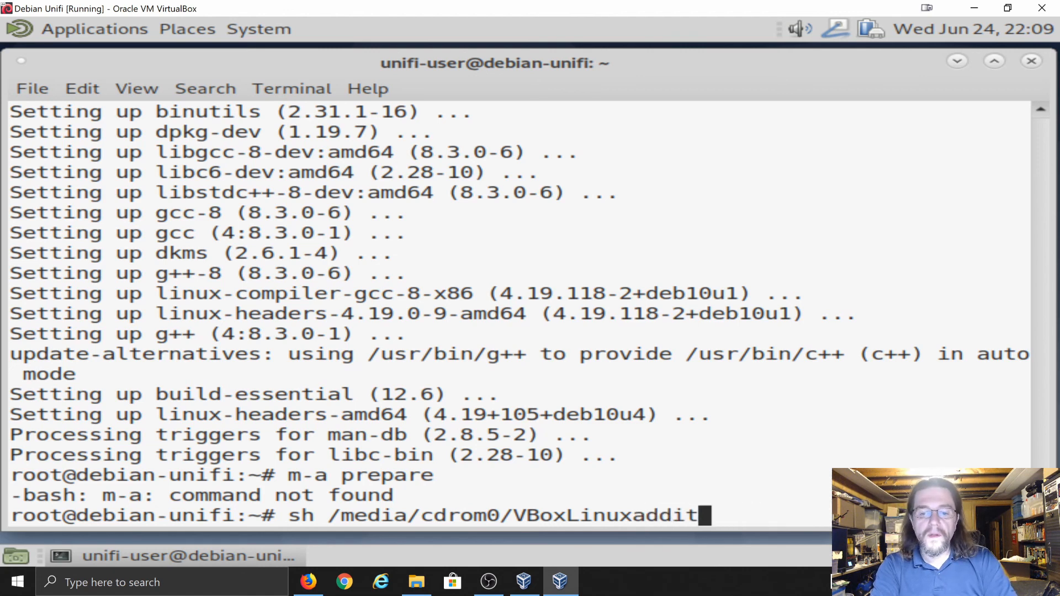
text(x)
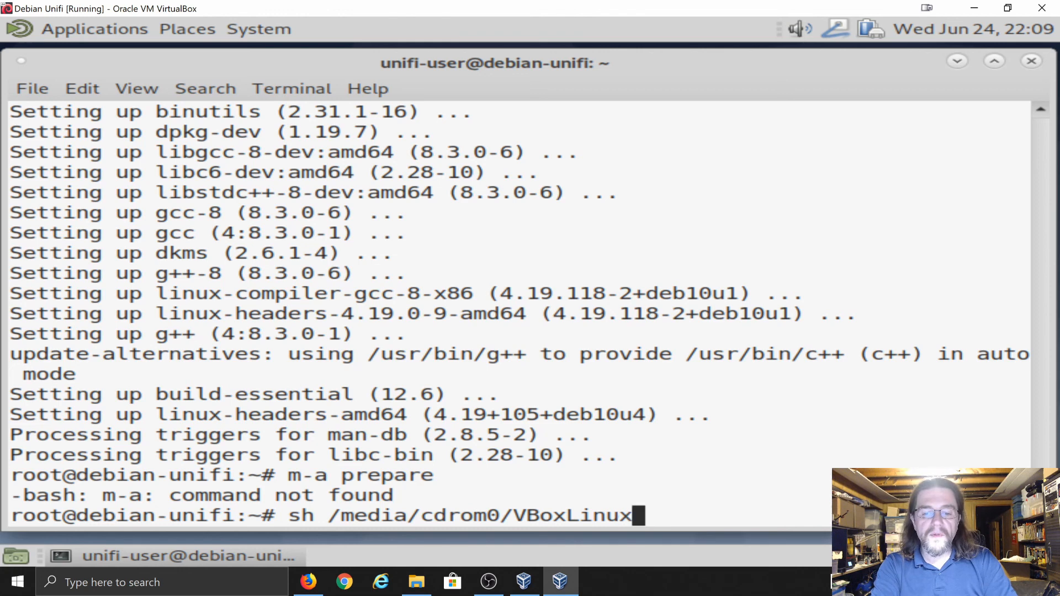
text(A)
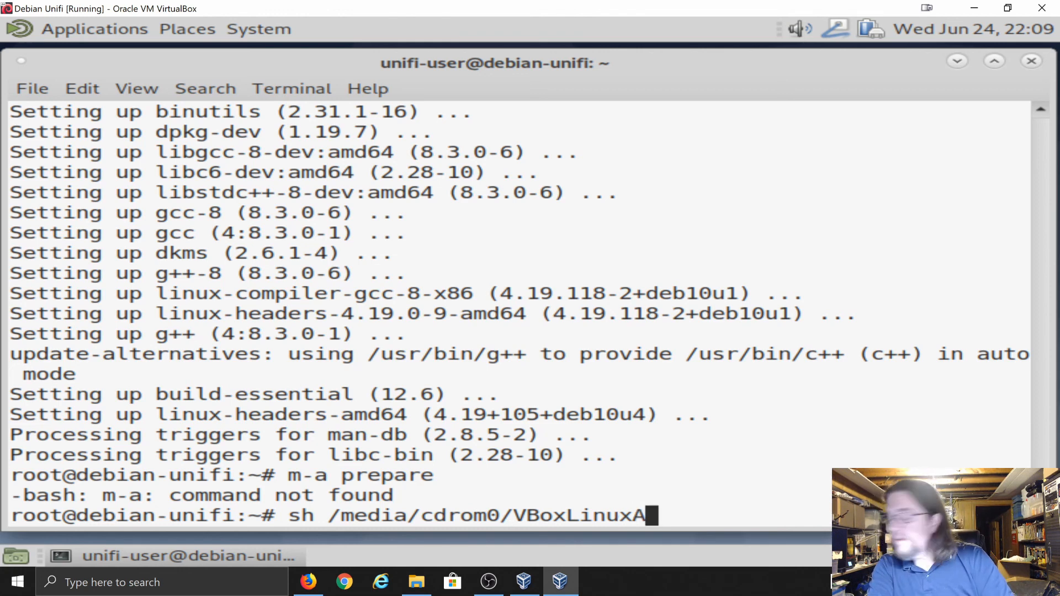
text(dditions)
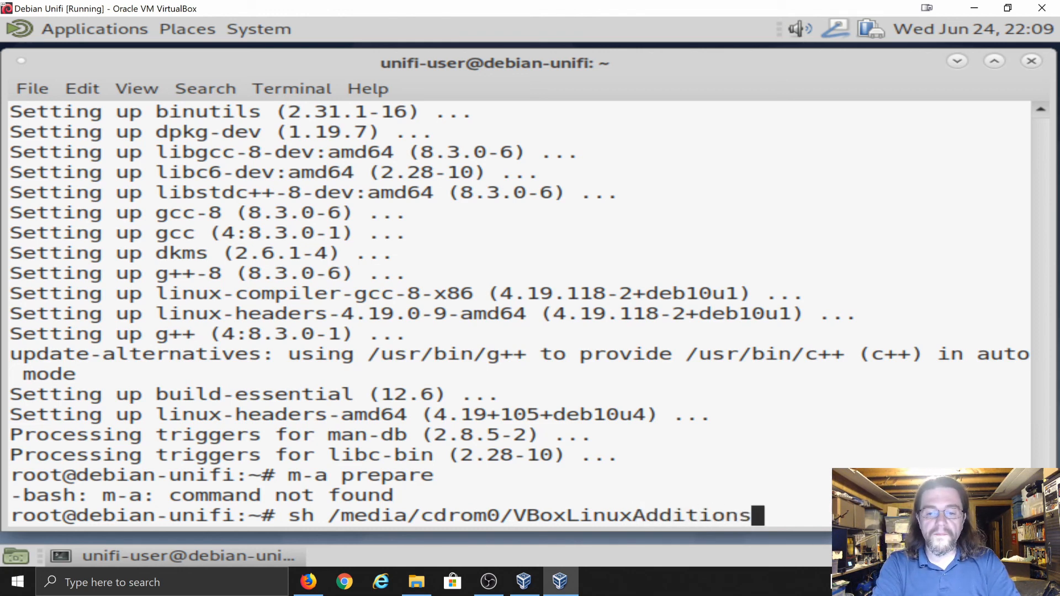
text(.run)
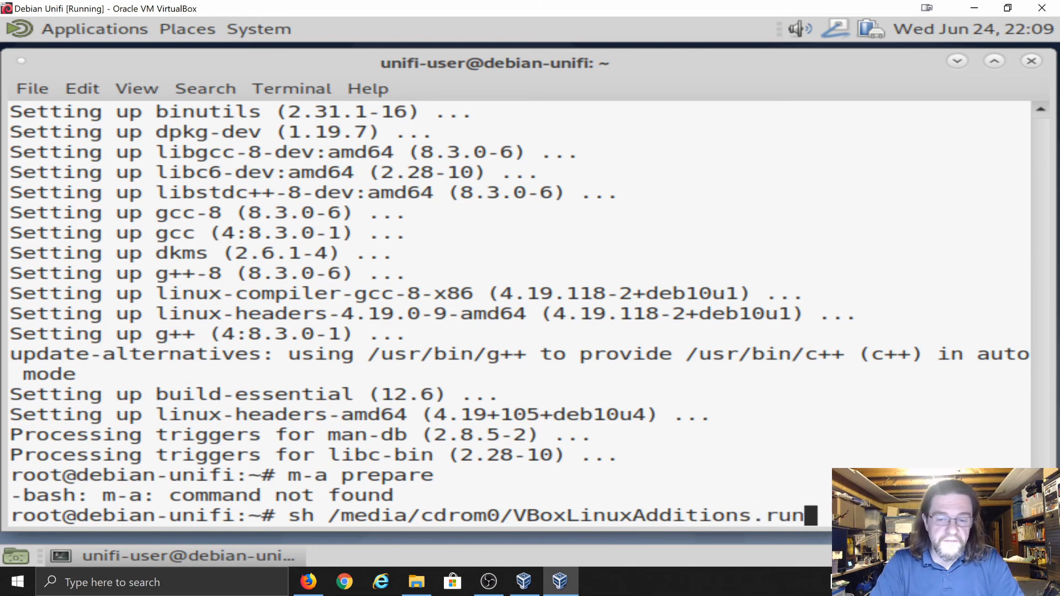
key(Return)
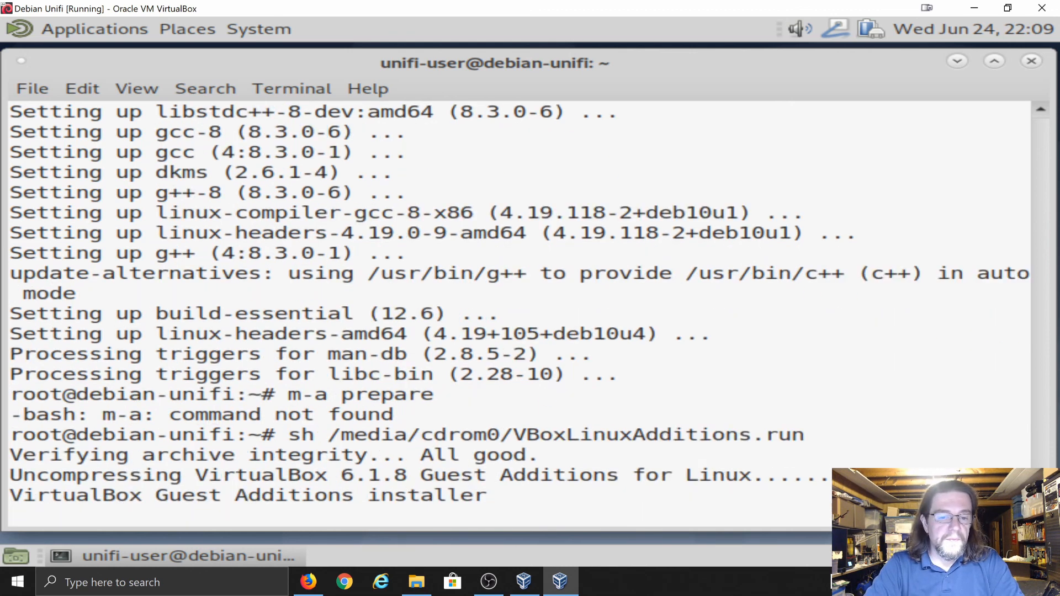
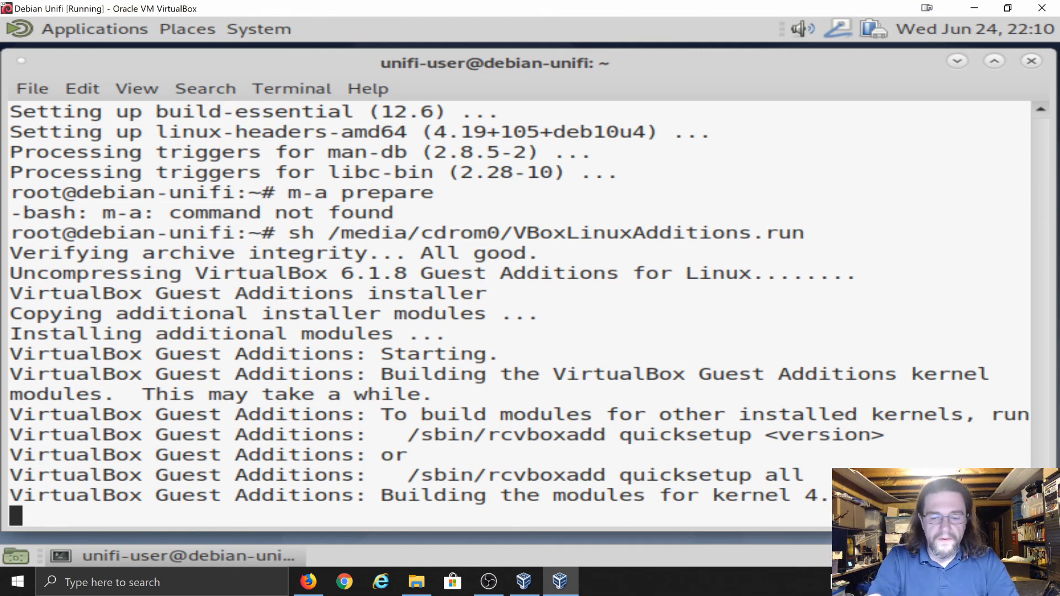
Leave Scaled Mode and re-enable it with Host+C while the Guest Additions modules build
key(ctrl+c)
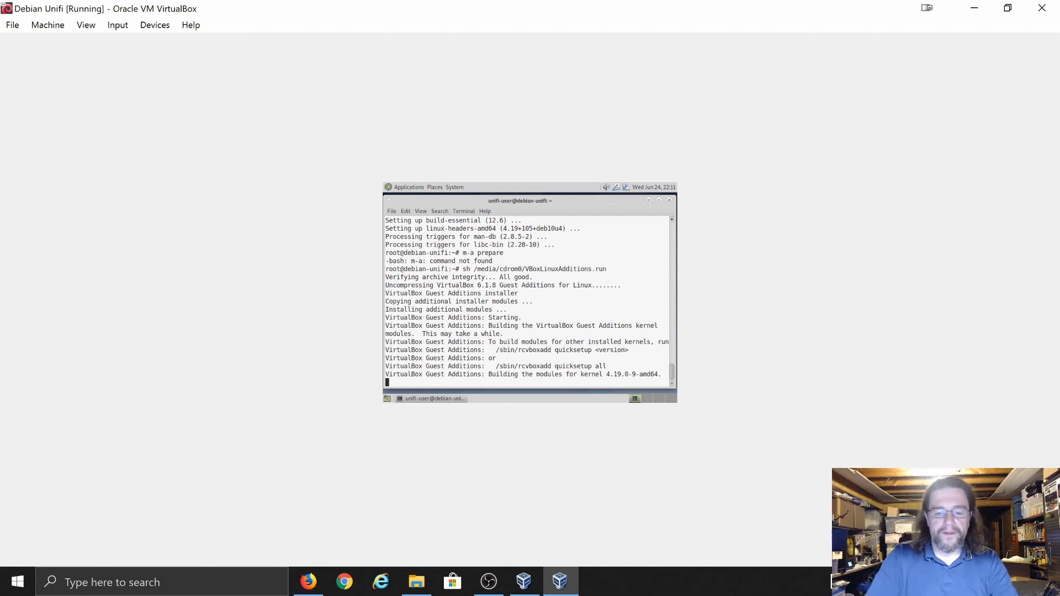
key(ctrl+c)
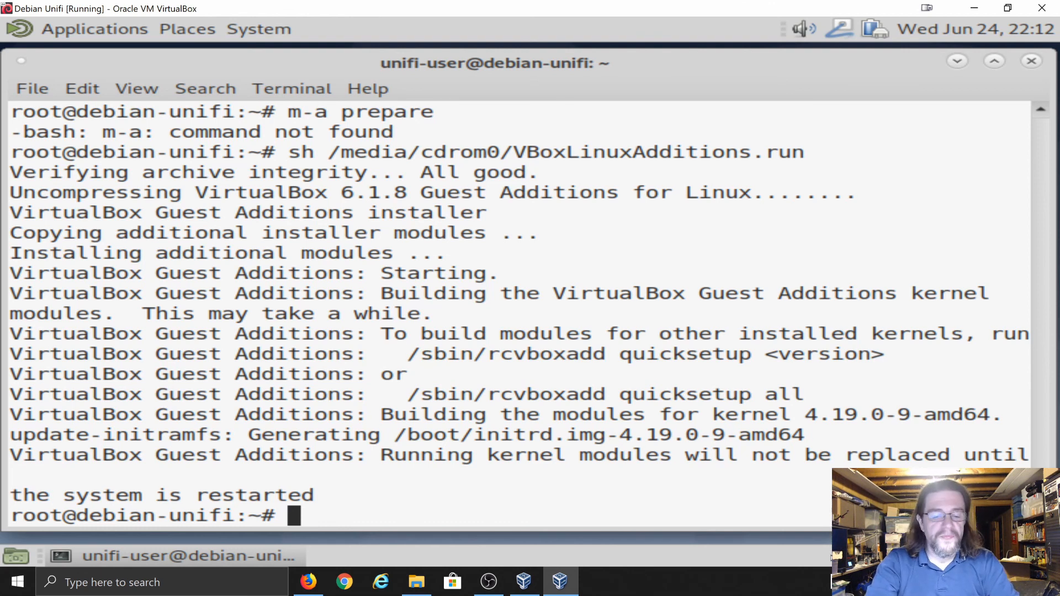
Reboot the Debian guest with 'reboot' and boot the default GRUB entry
text(reboot)
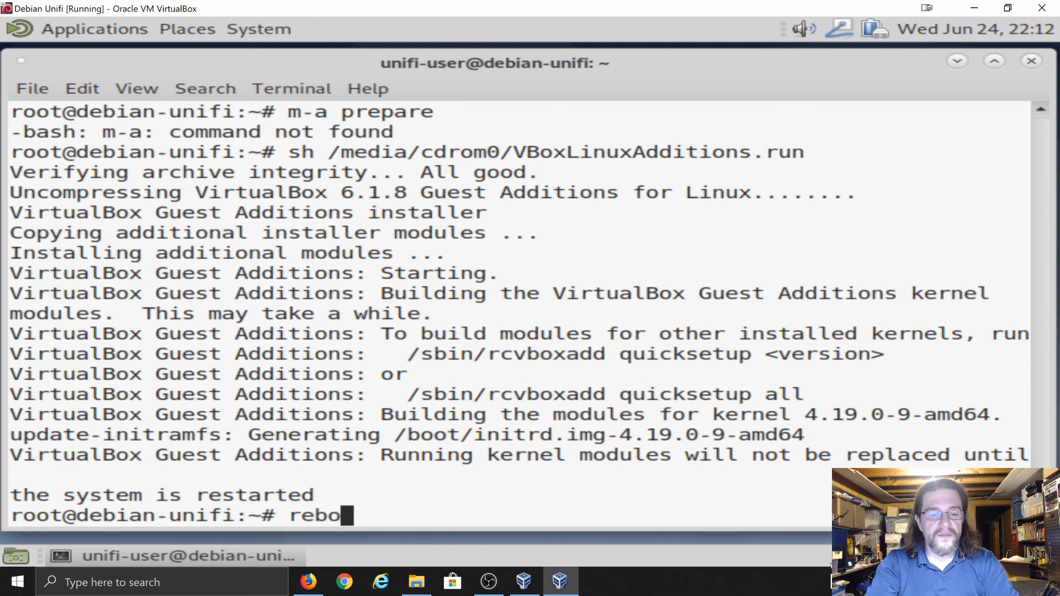
key(Return)
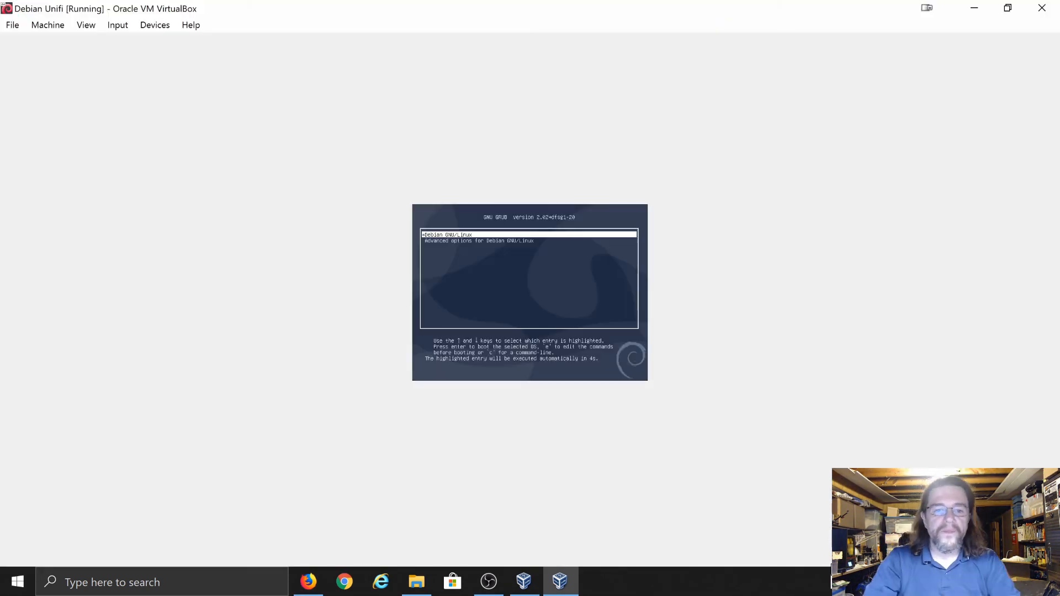
key(Return)
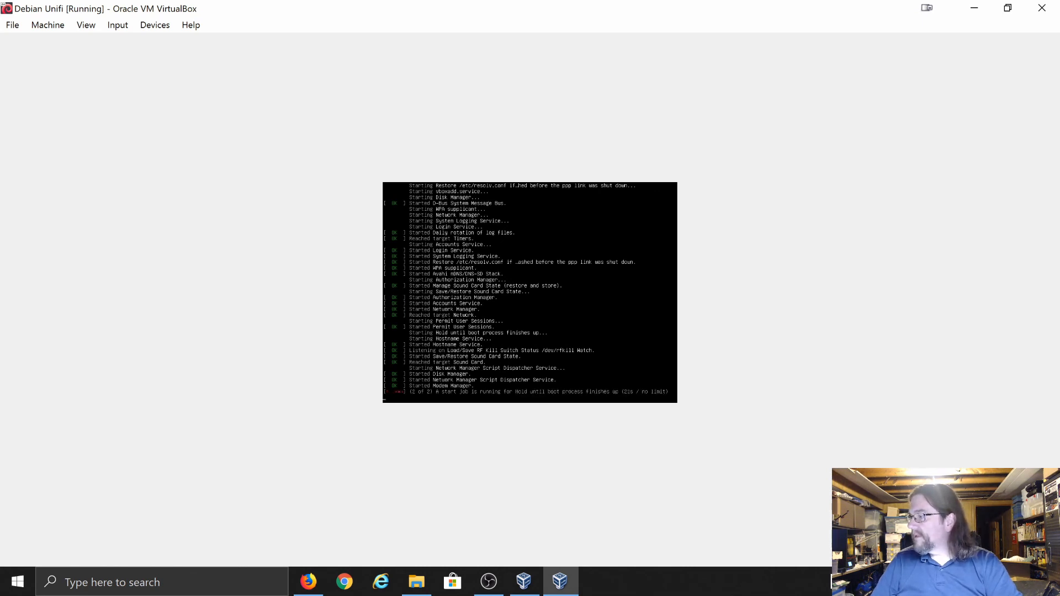
key(alt+Tab)
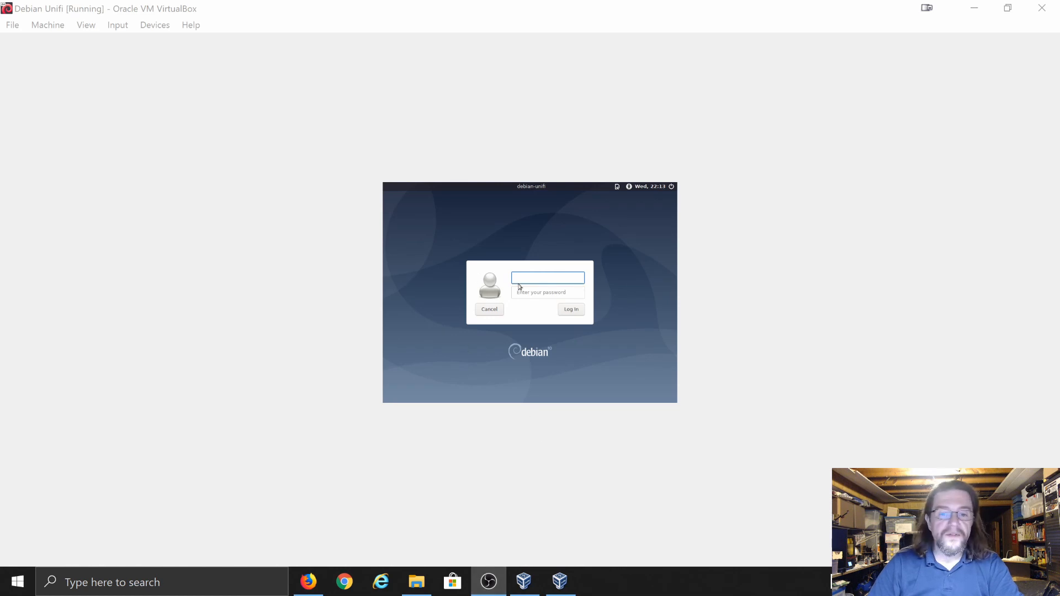
Sign in at the Debian login screen with the user account's username and password
click(542, 277)
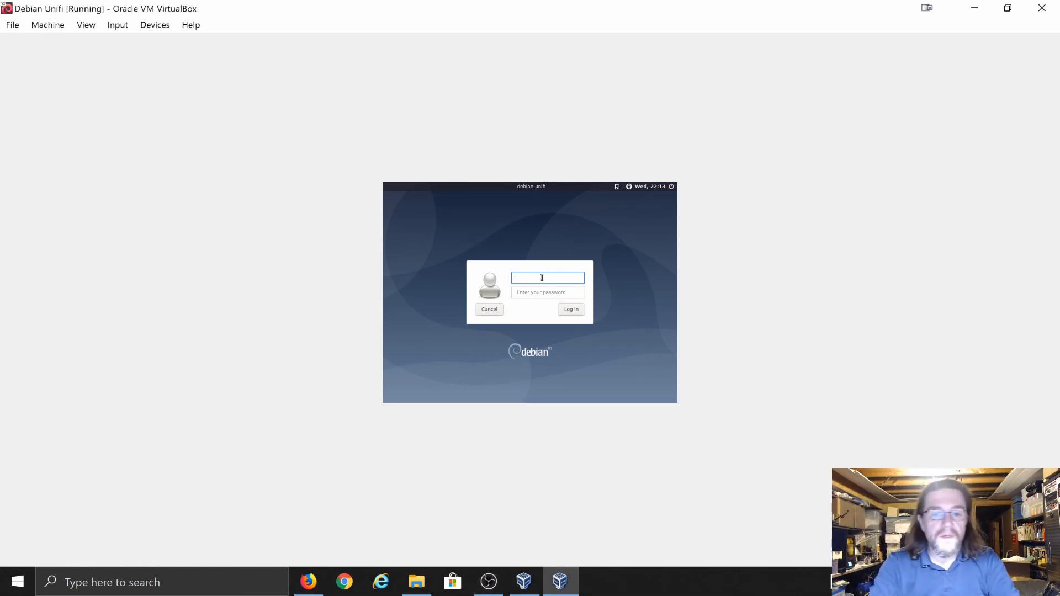
text(uni)
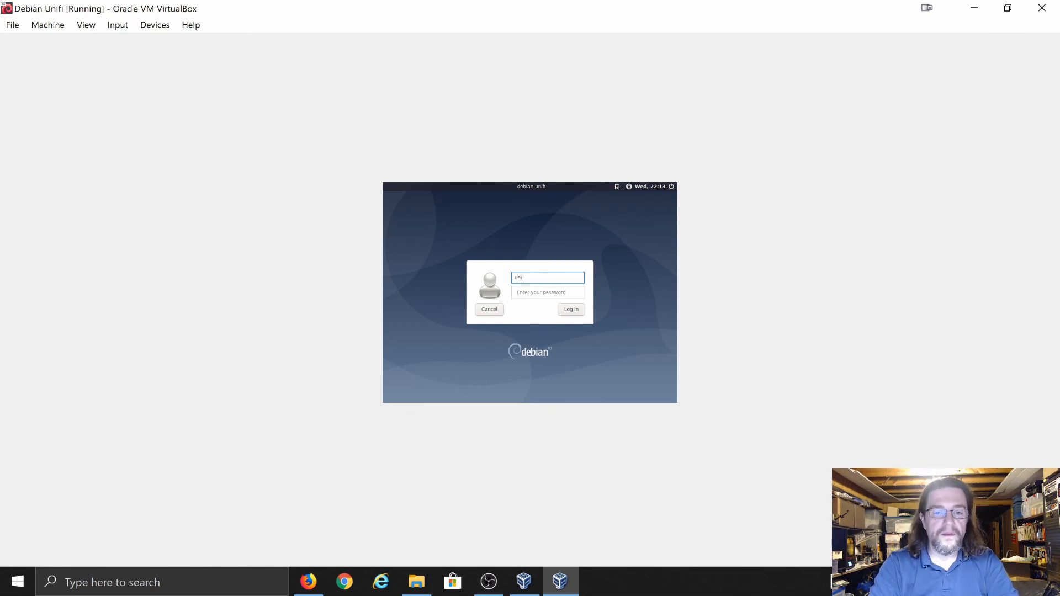
text(fi-)
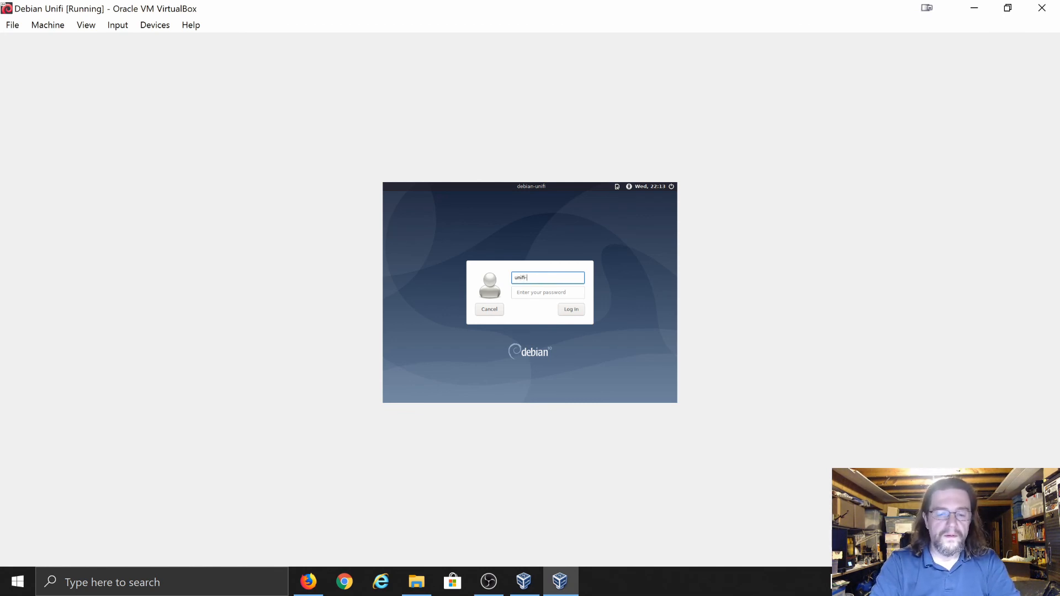
text(user)
key(Tab)
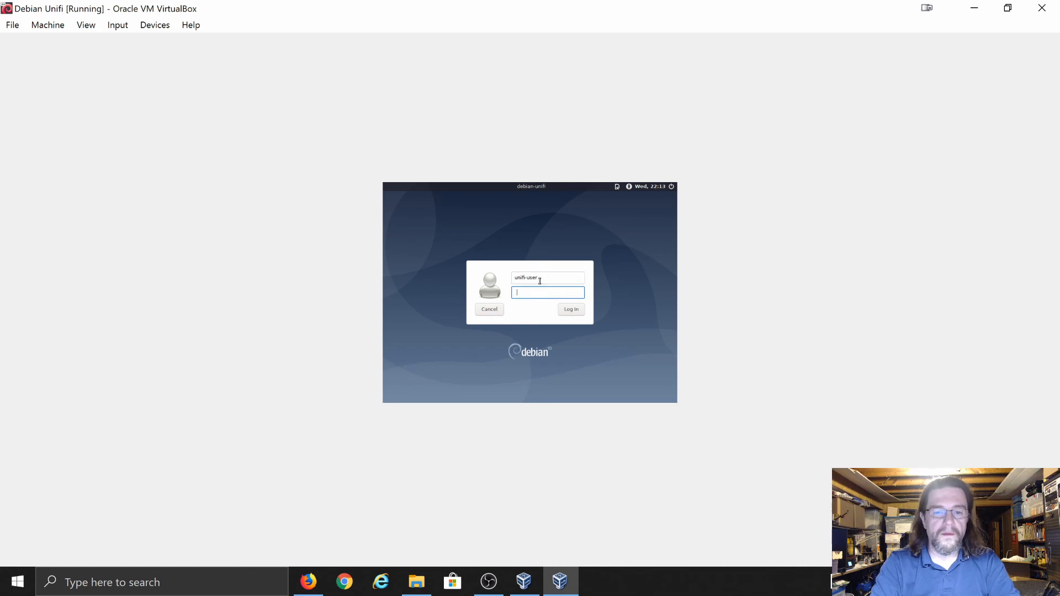
key(Return)
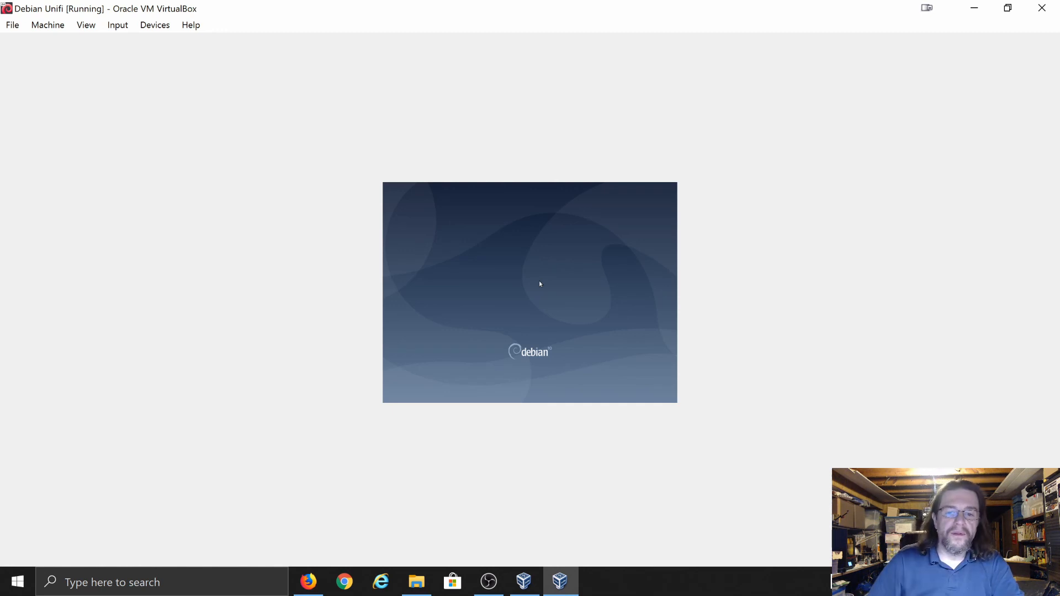
Toggle Auto-resize Guest Display on and off, then browse the View menu's screen options
click(87, 26)
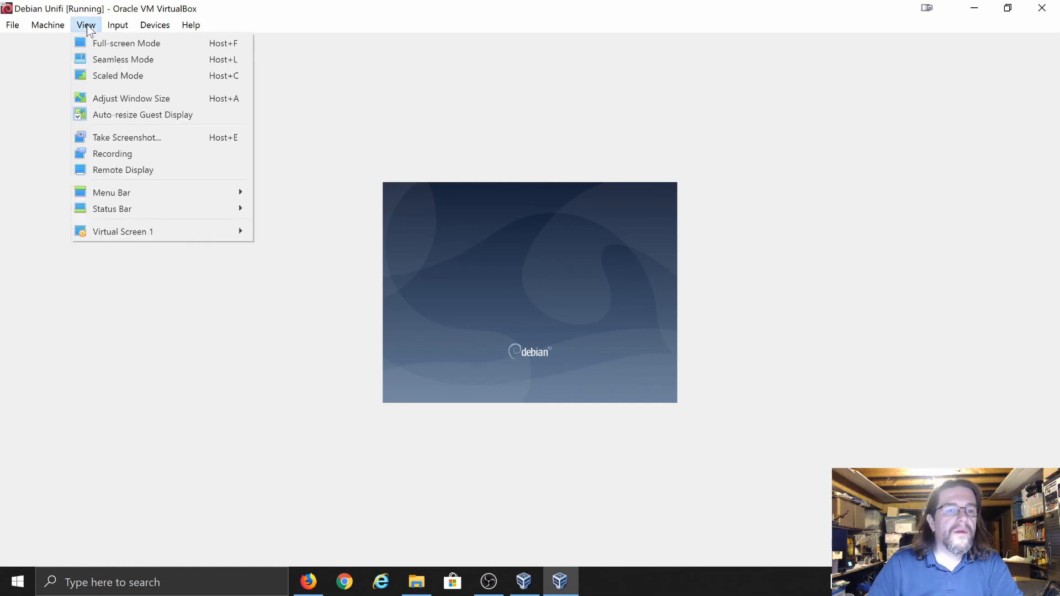
click(125, 115)
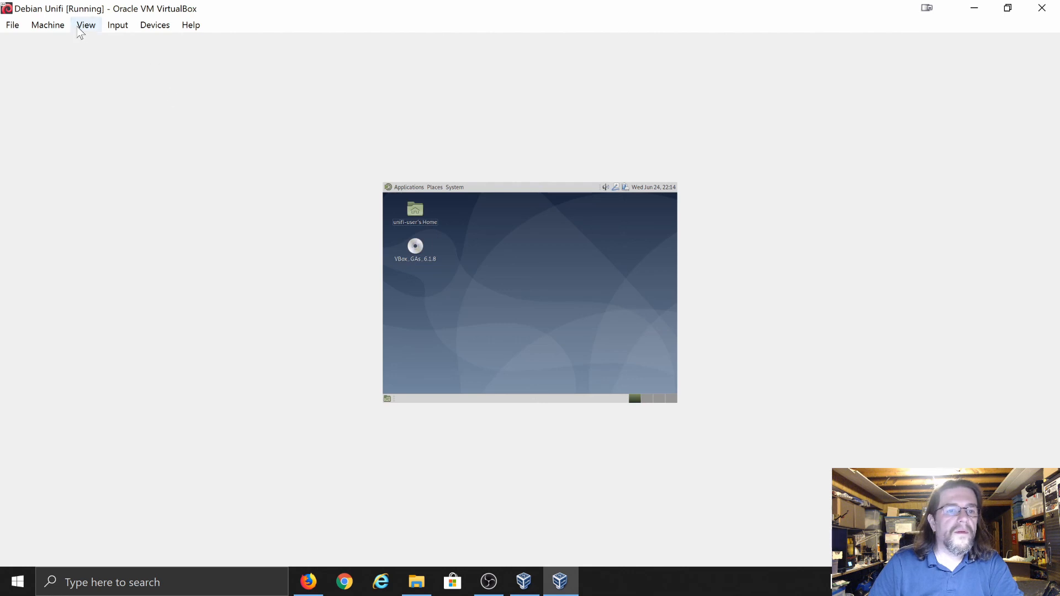
click(85, 25)
click(112, 113)
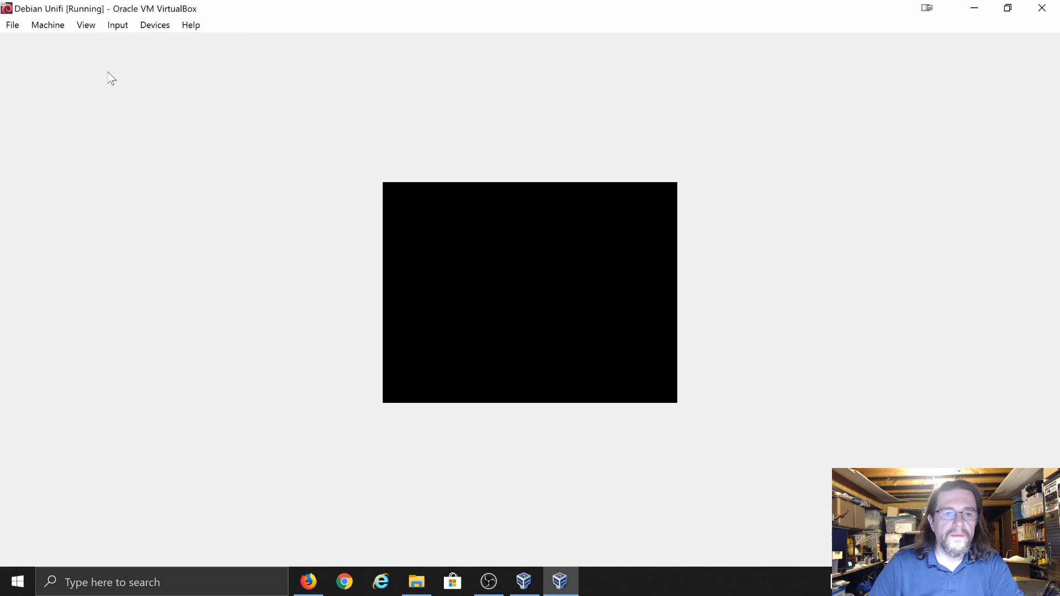
click(82, 28)
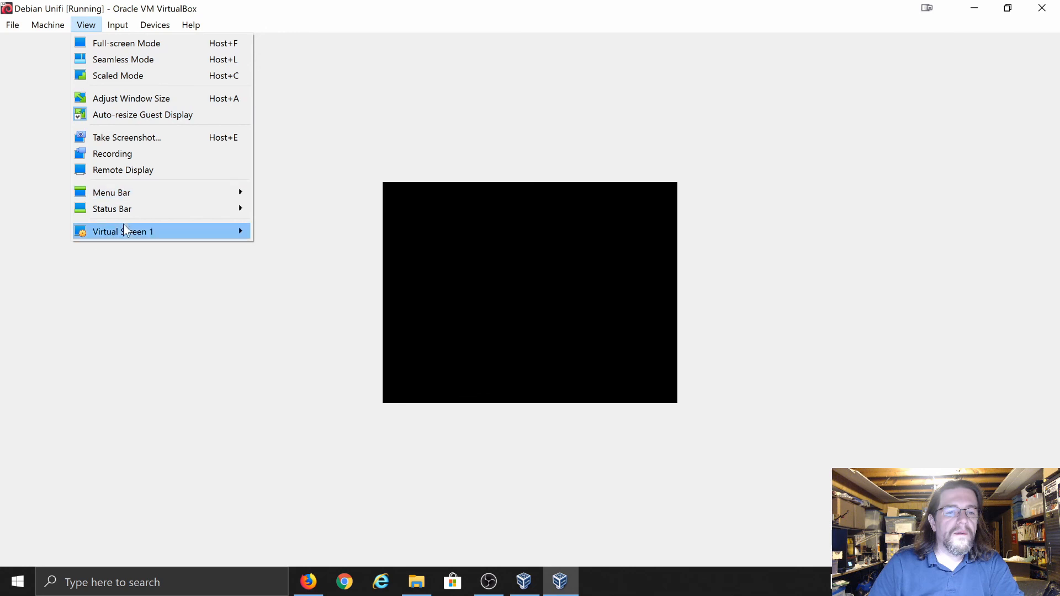
mouse_move(124, 228)
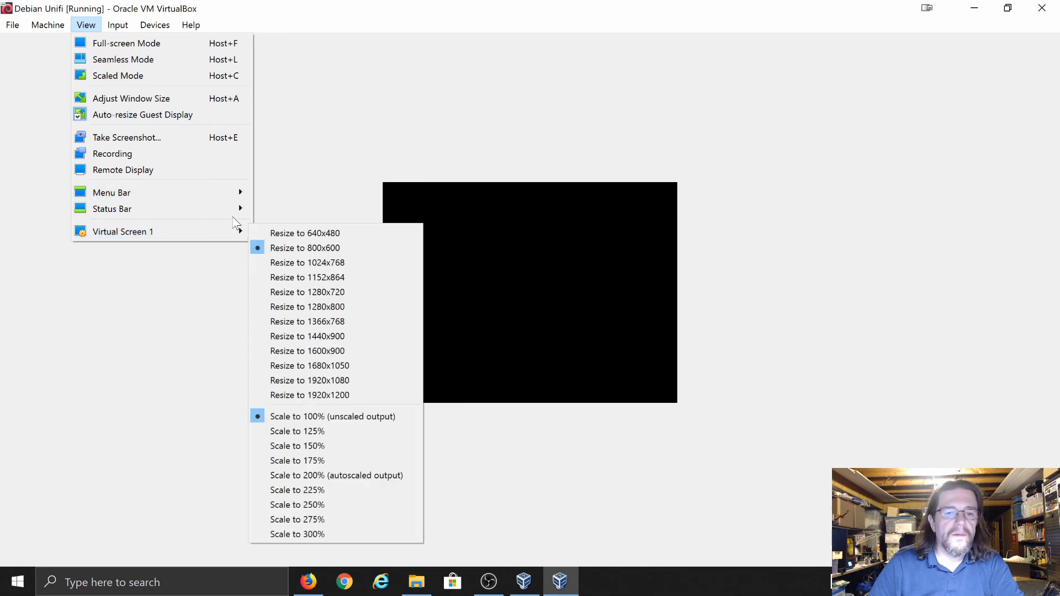
click(334, 193)
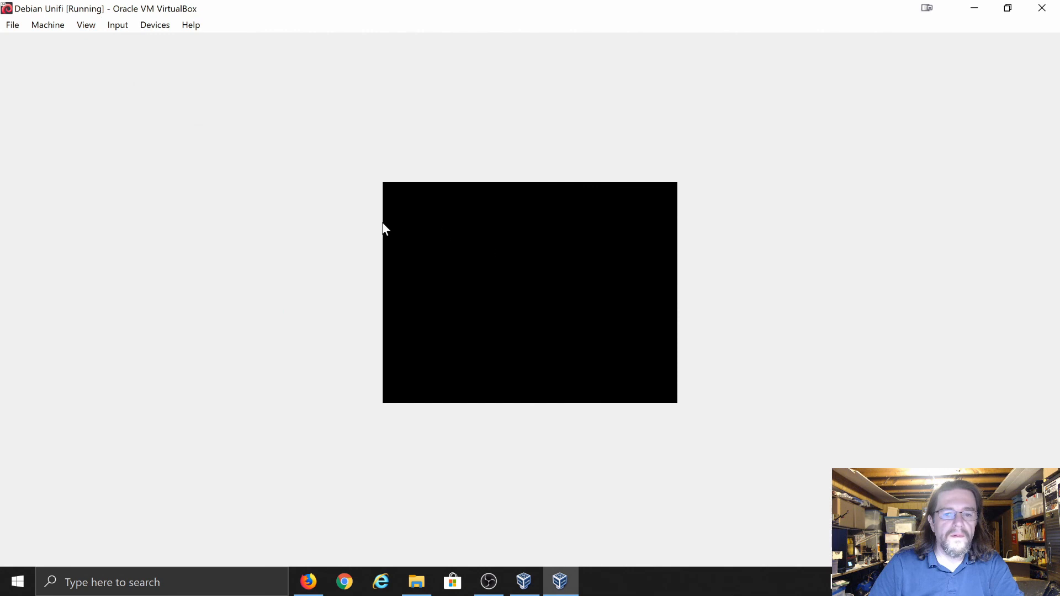
Toggle Auto-resize Guest Display again and resize Virtual Screen 1 to 1920x1080
click(88, 30)
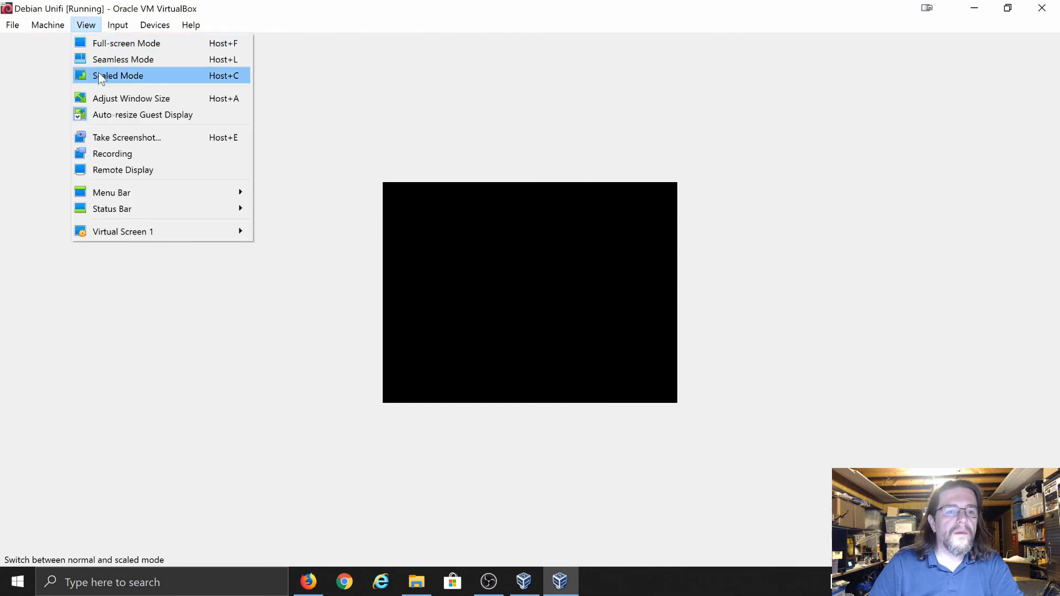
click(116, 113)
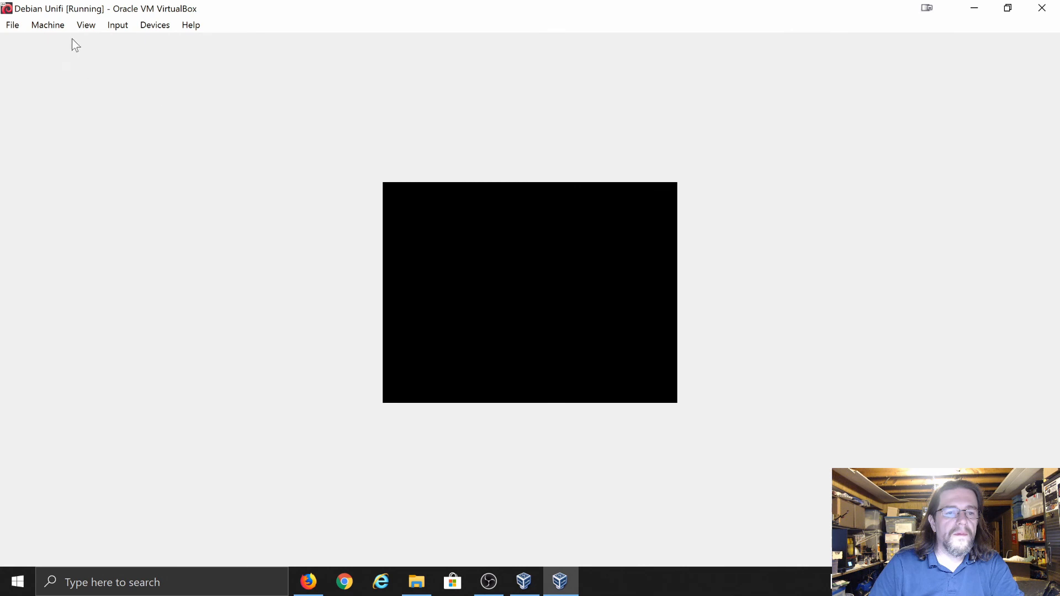
click(86, 25)
mouse_move(122, 231)
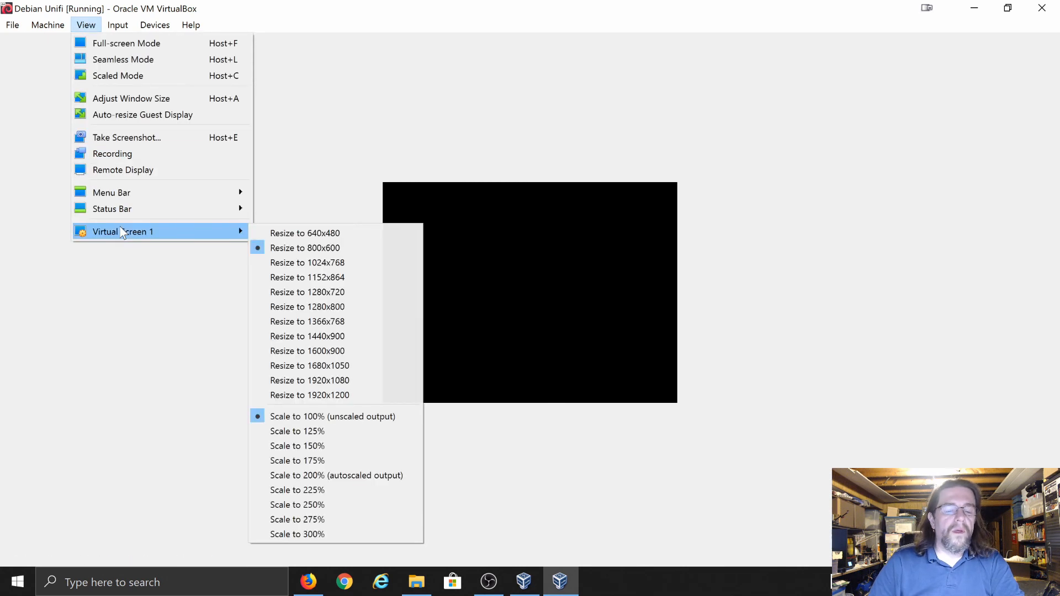
click(281, 378)
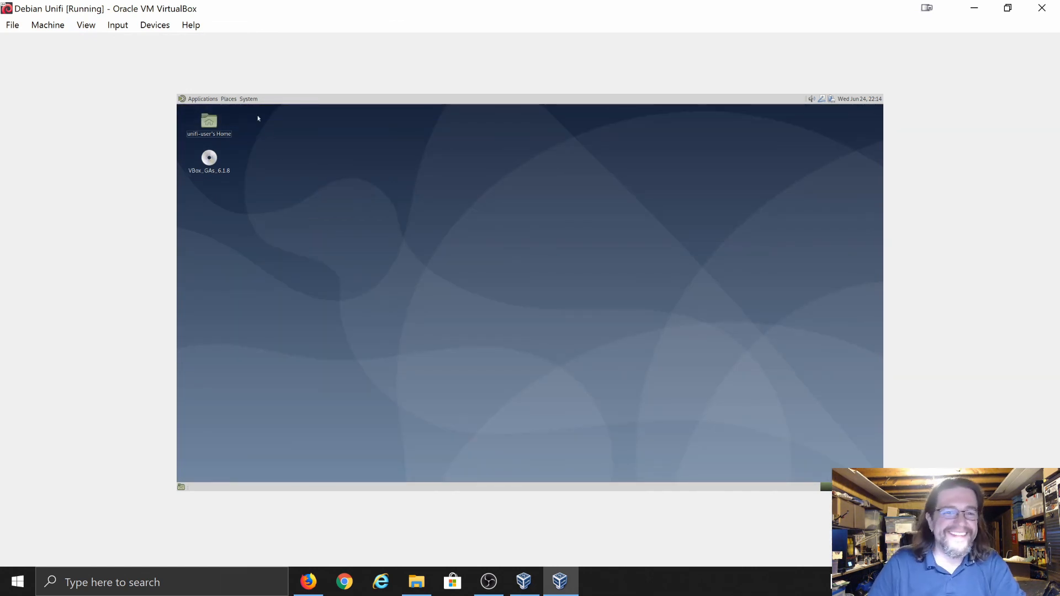
Open the guest's Monitor preferences from the desktop system menu
click(248, 99)
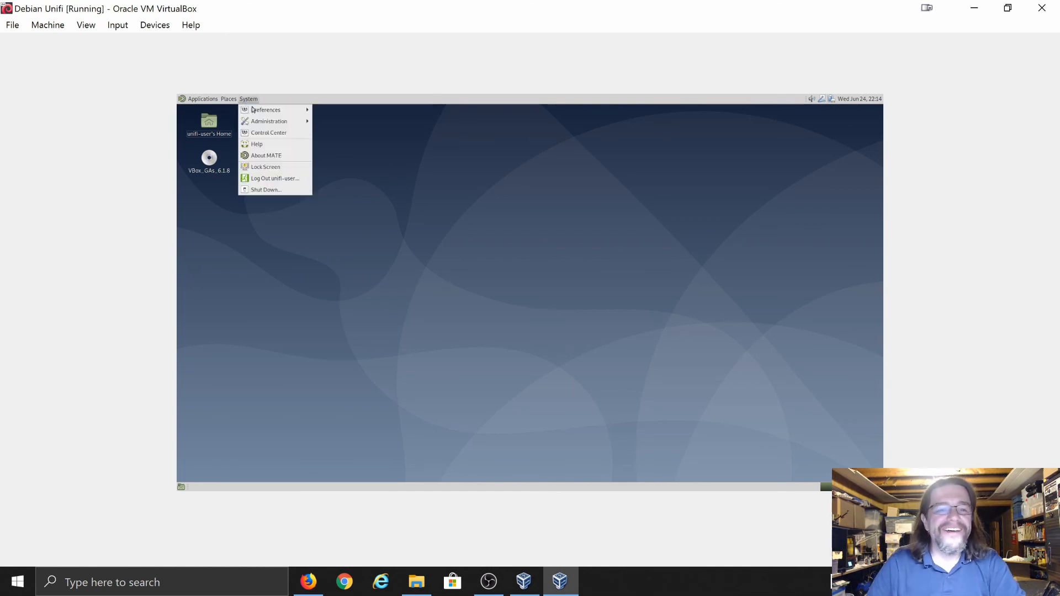
mouse_move(260, 110)
mouse_move(343, 109)
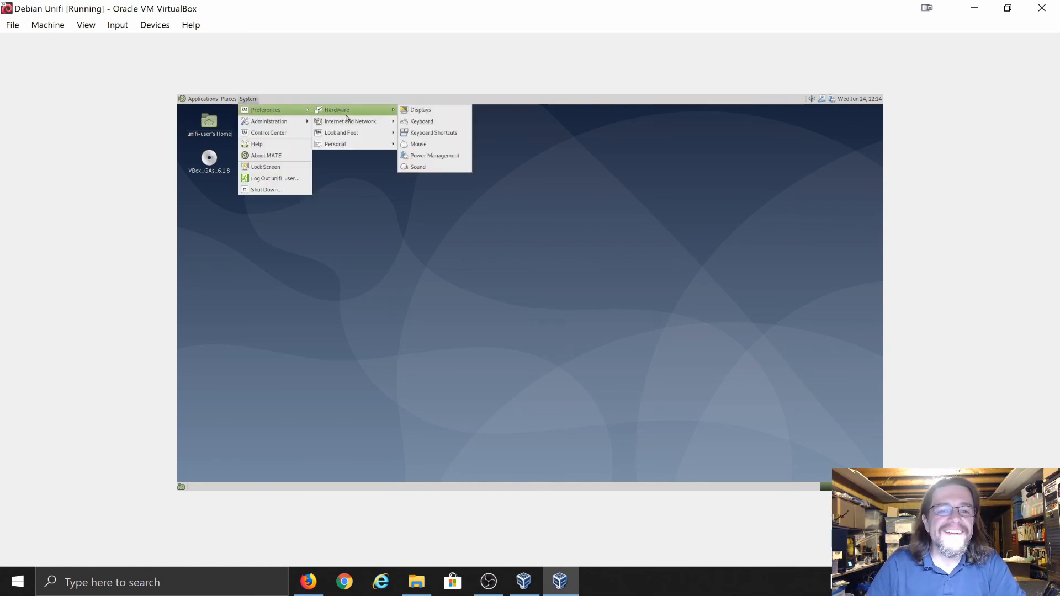
click(421, 111)
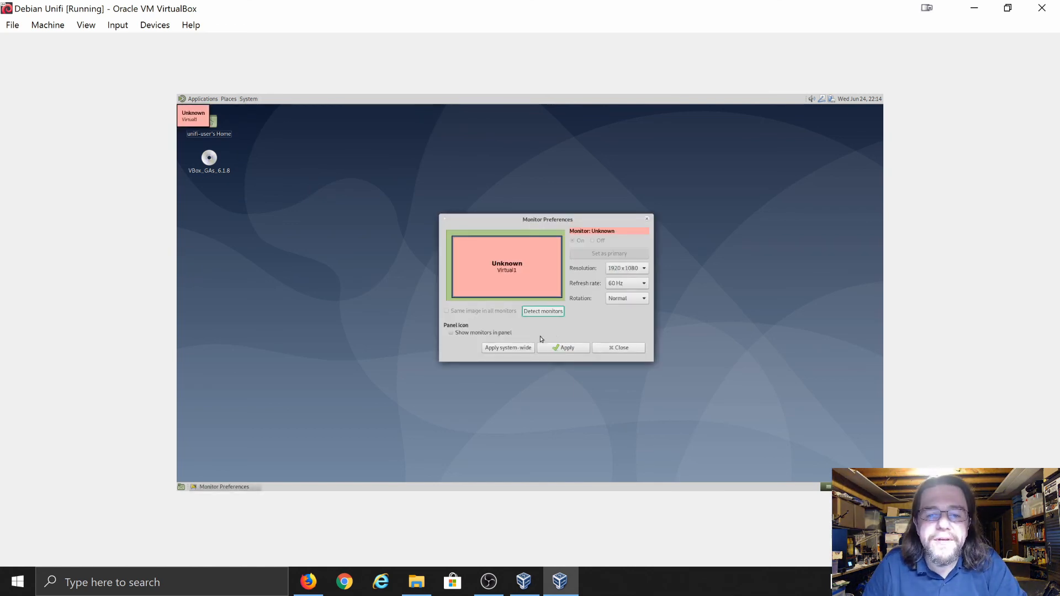
Save the 1920x1080 monitor setup system-wide using the root password, apply, keep it, and close
click(512, 349)
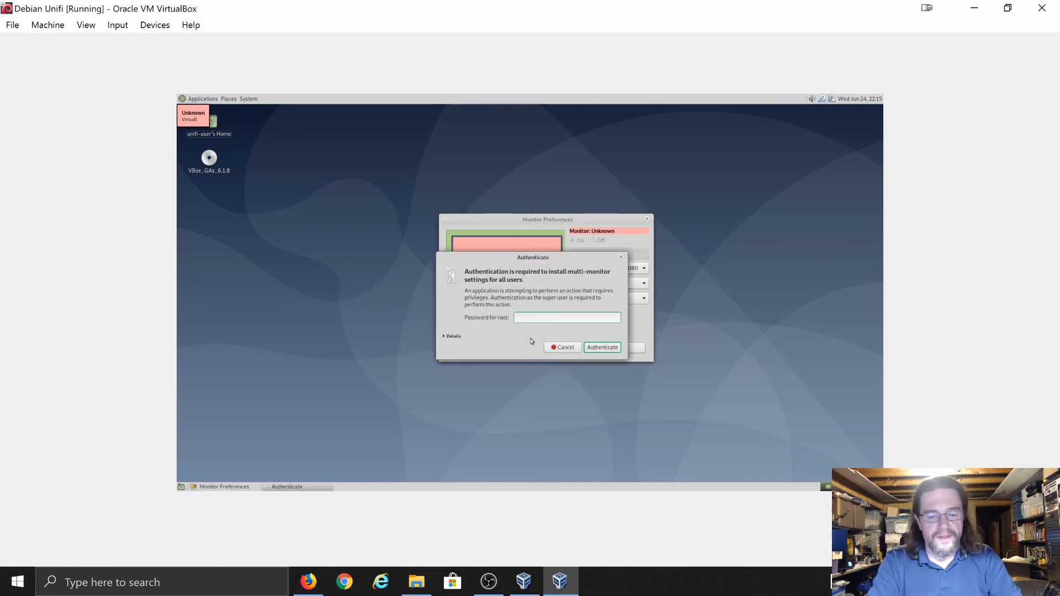
text(***)
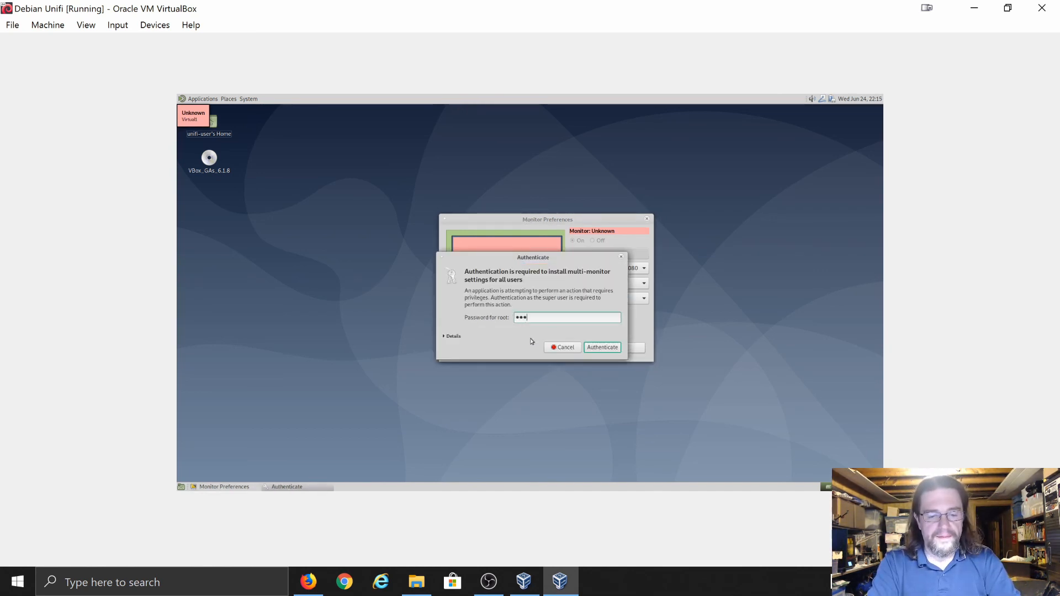
text(******)
key(Return)
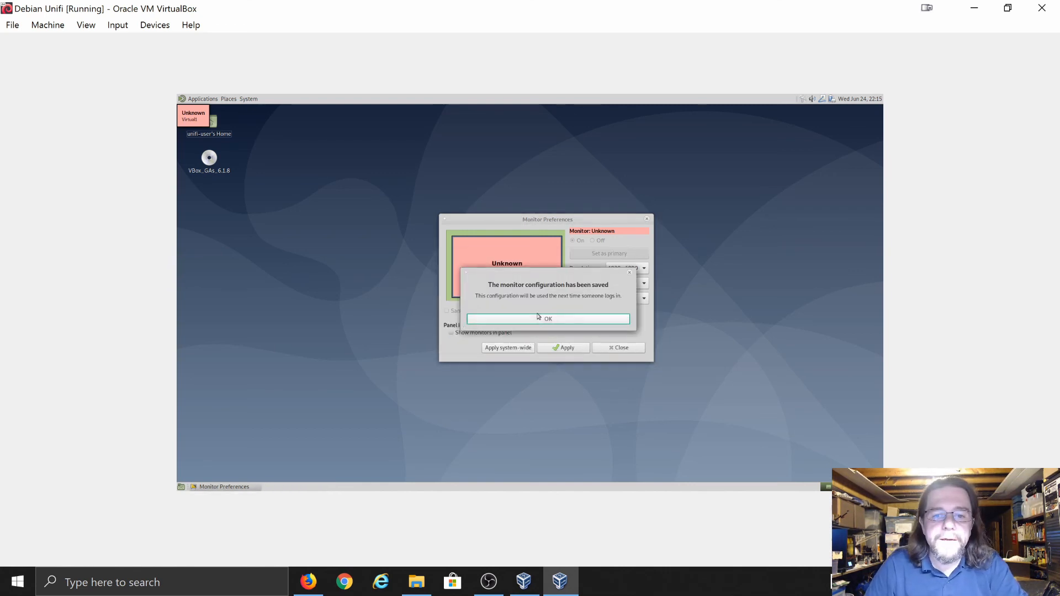
click(539, 317)
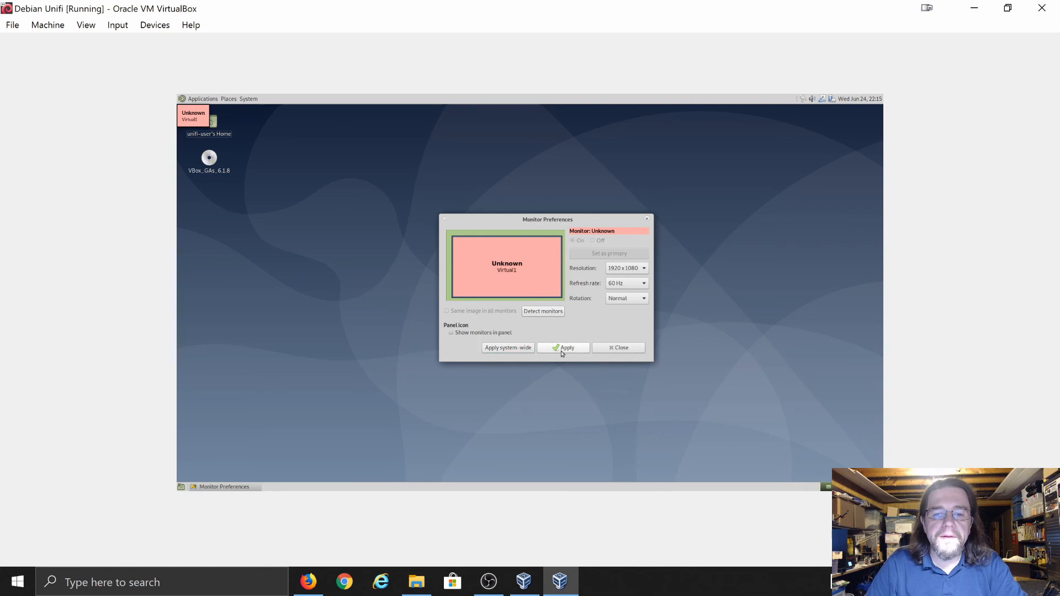
click(562, 352)
click(574, 303)
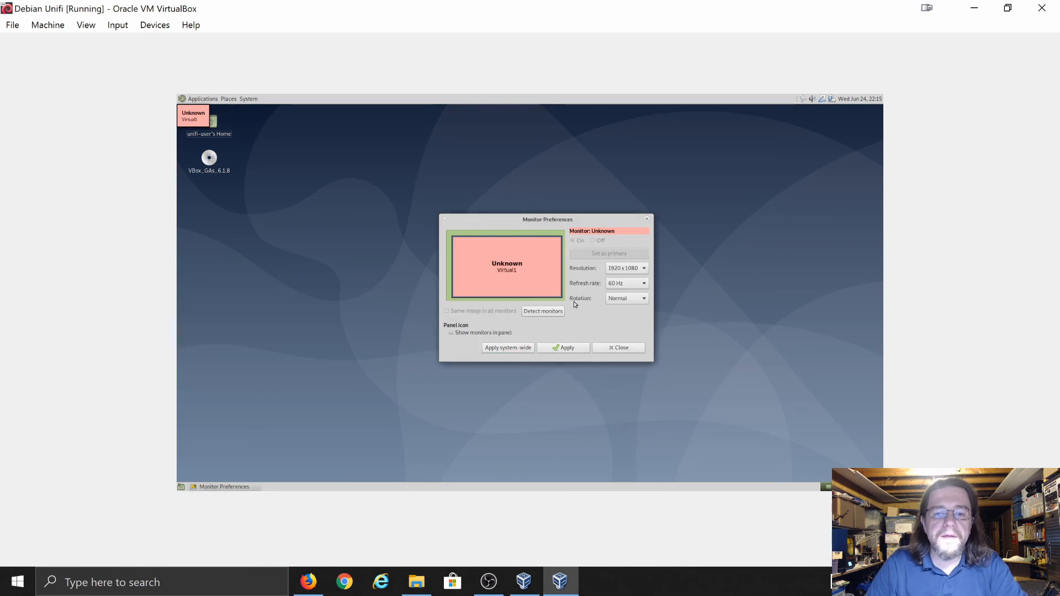
click(615, 347)
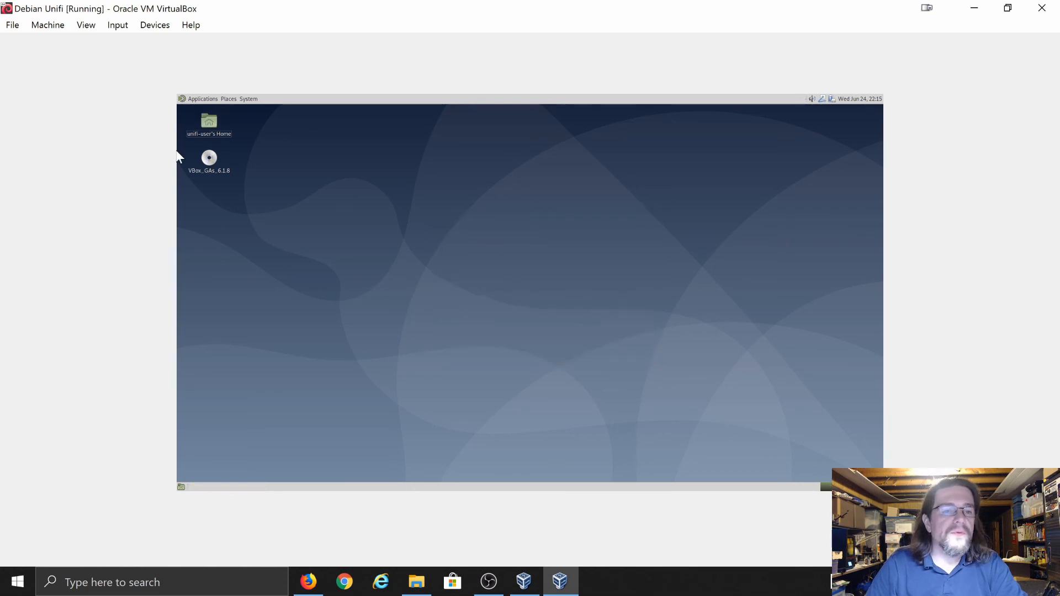
Switch Auto-resize Guest Display off and reapply the 1920x1080 size to Virtual Screen 1
click(88, 27)
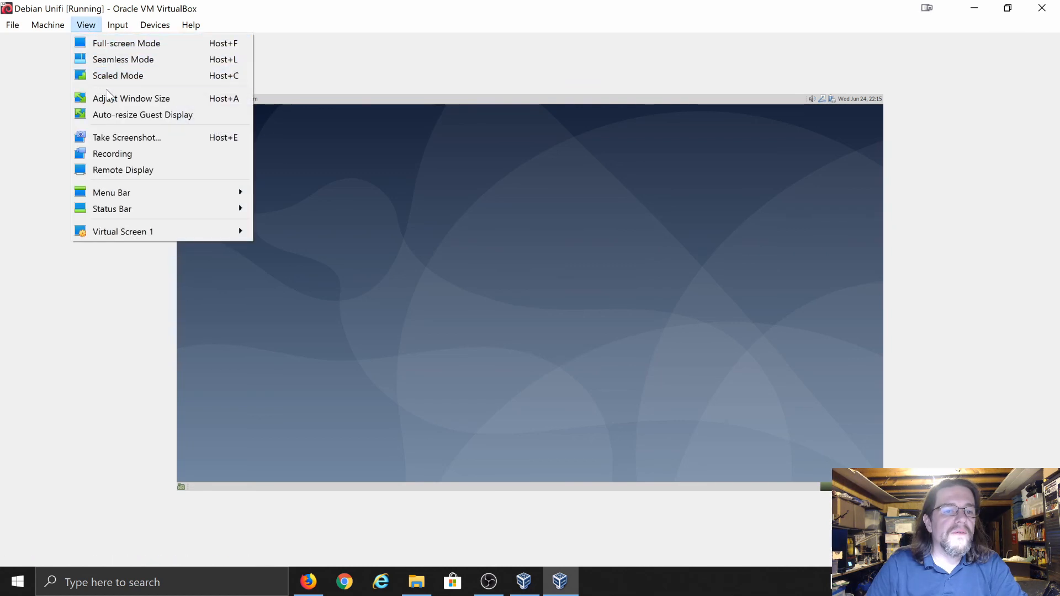
click(117, 117)
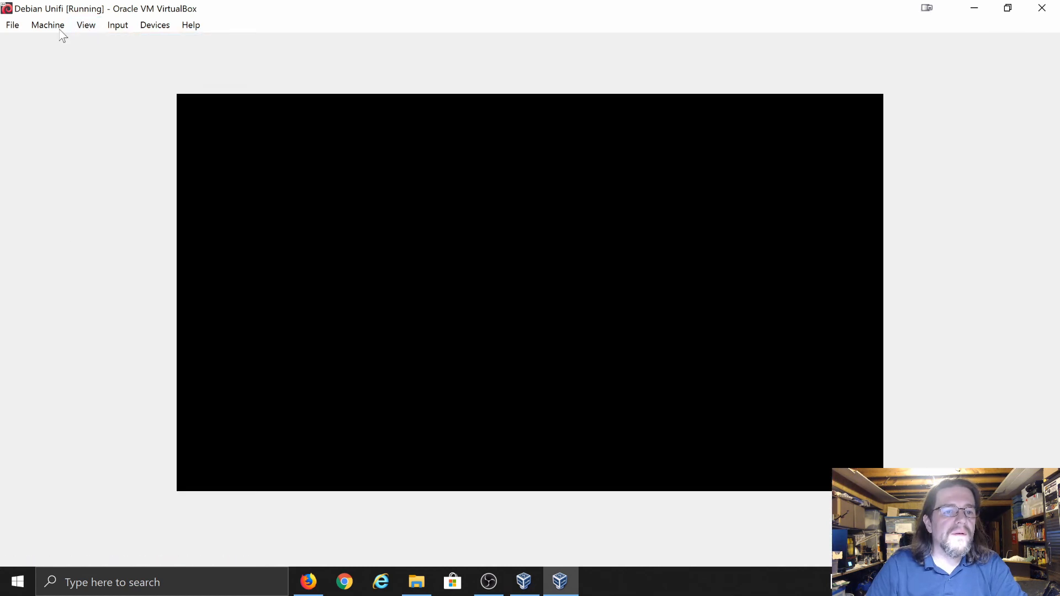
click(84, 26)
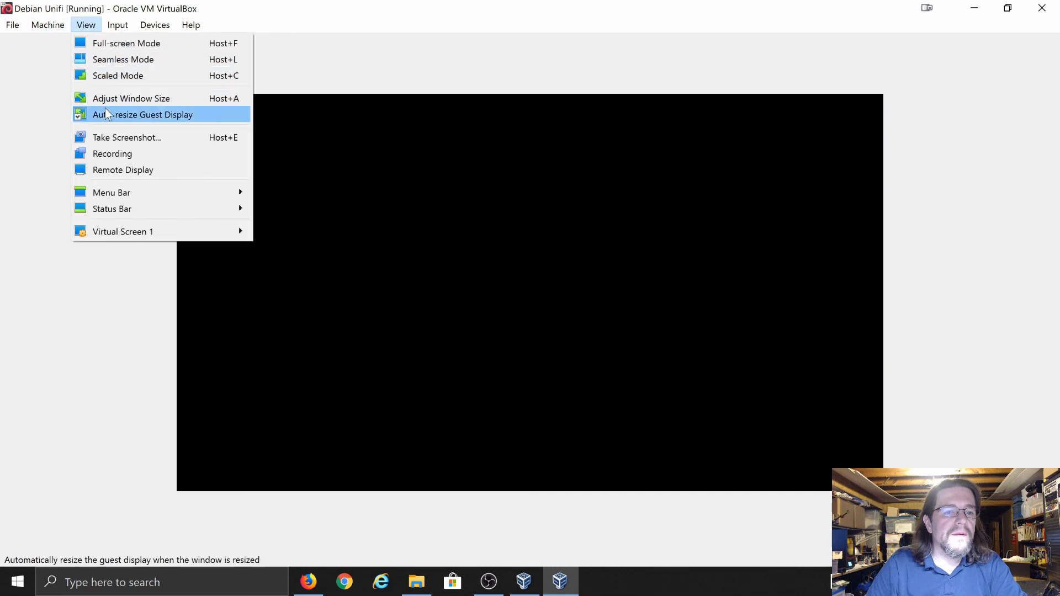
click(106, 112)
click(89, 28)
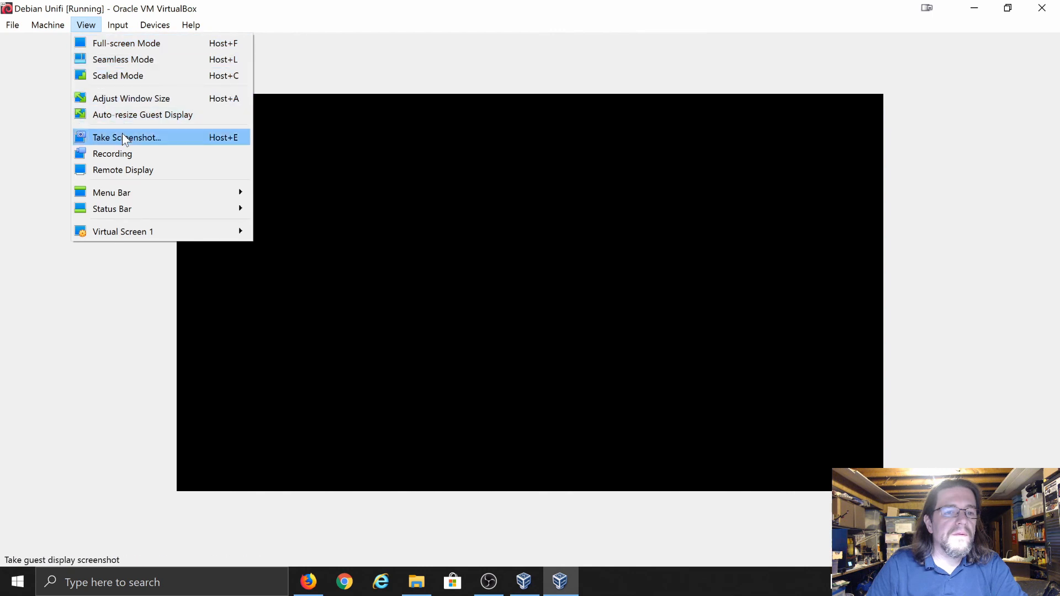
mouse_move(113, 232)
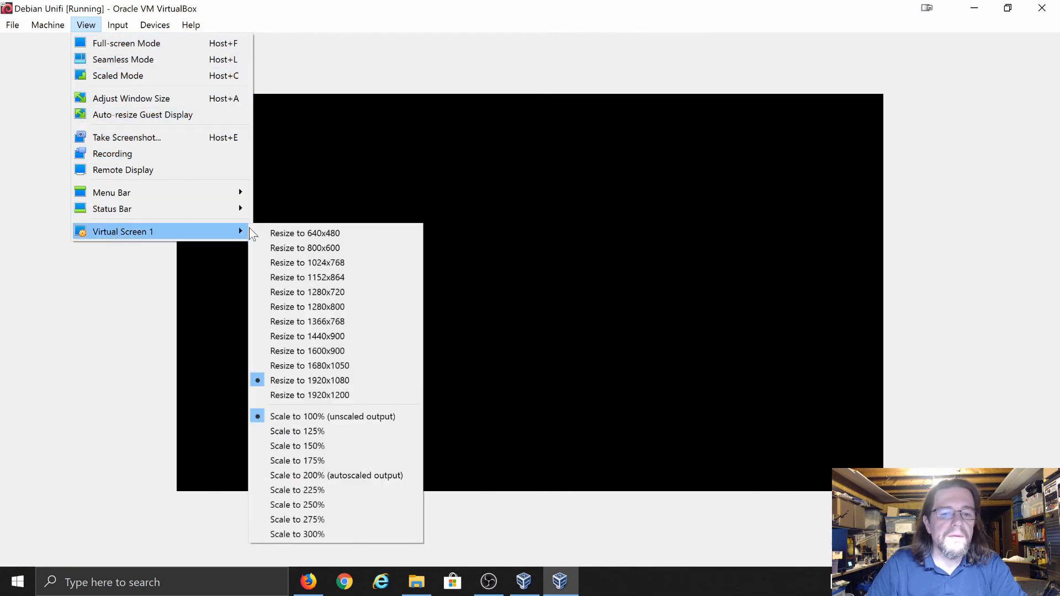
click(301, 381)
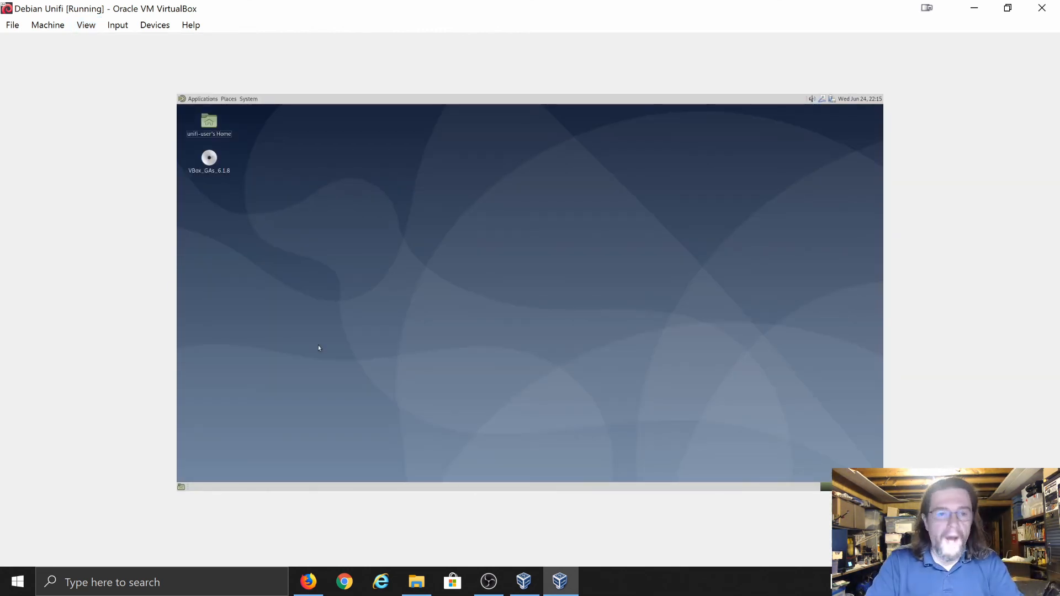
Eject the VBox_GAs_6.1.8 disc using its desktop icon's context menu
right_click(214, 164)
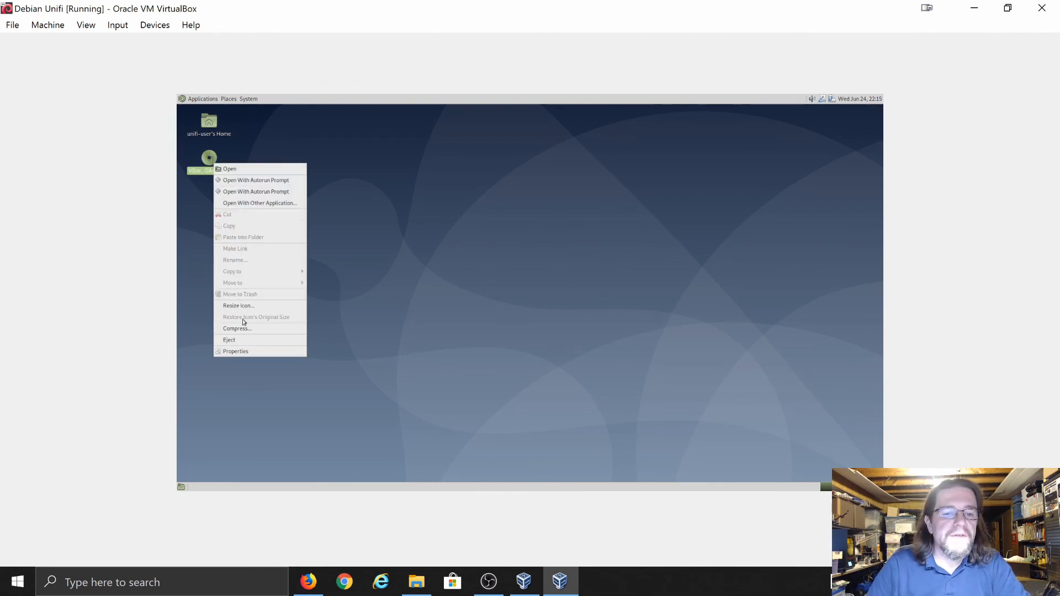
click(240, 340)
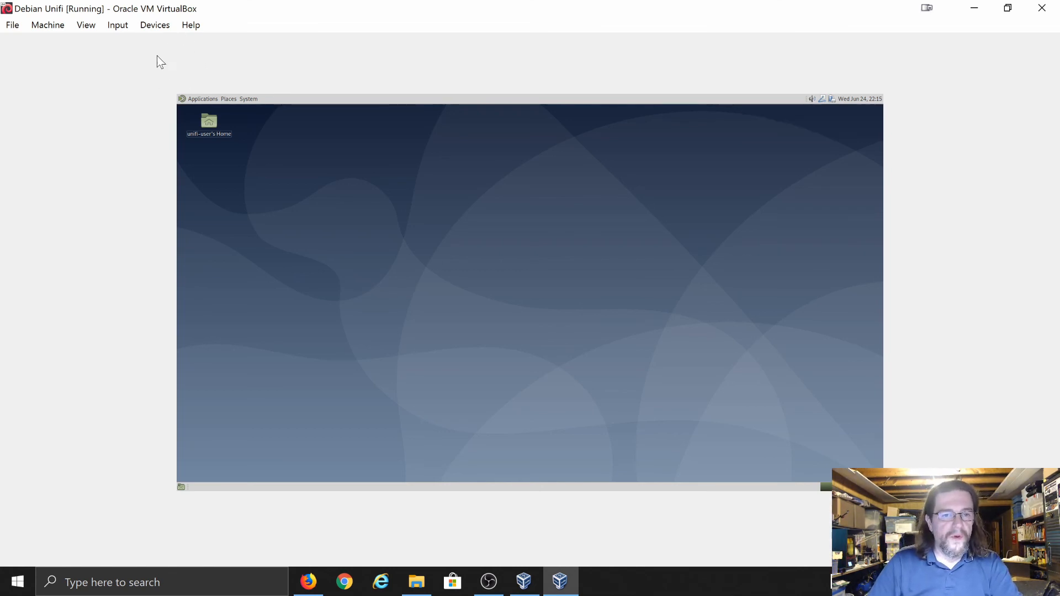
click(91, 28)
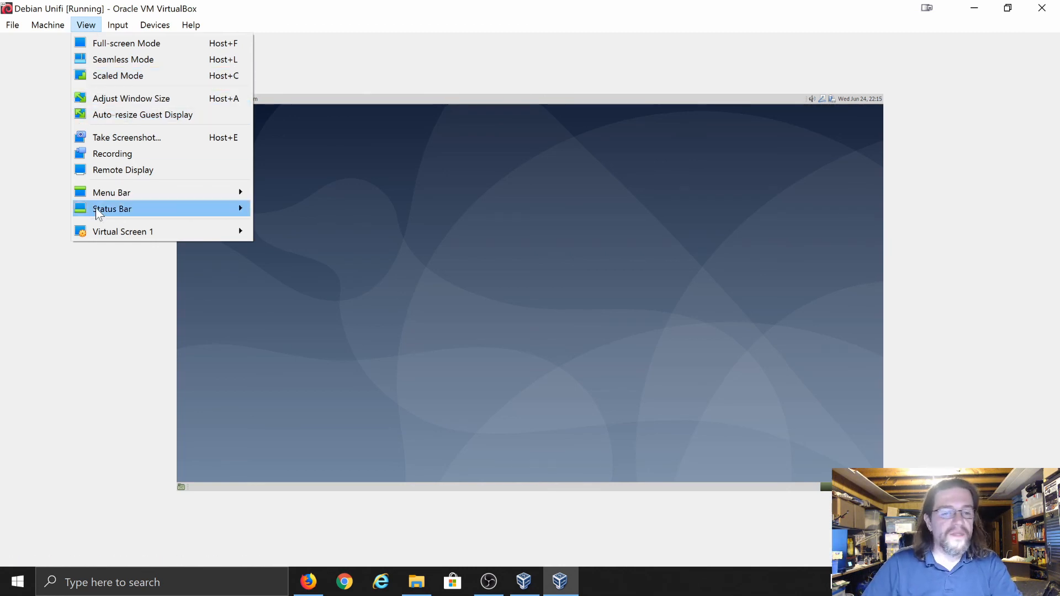
mouse_move(135, 237)
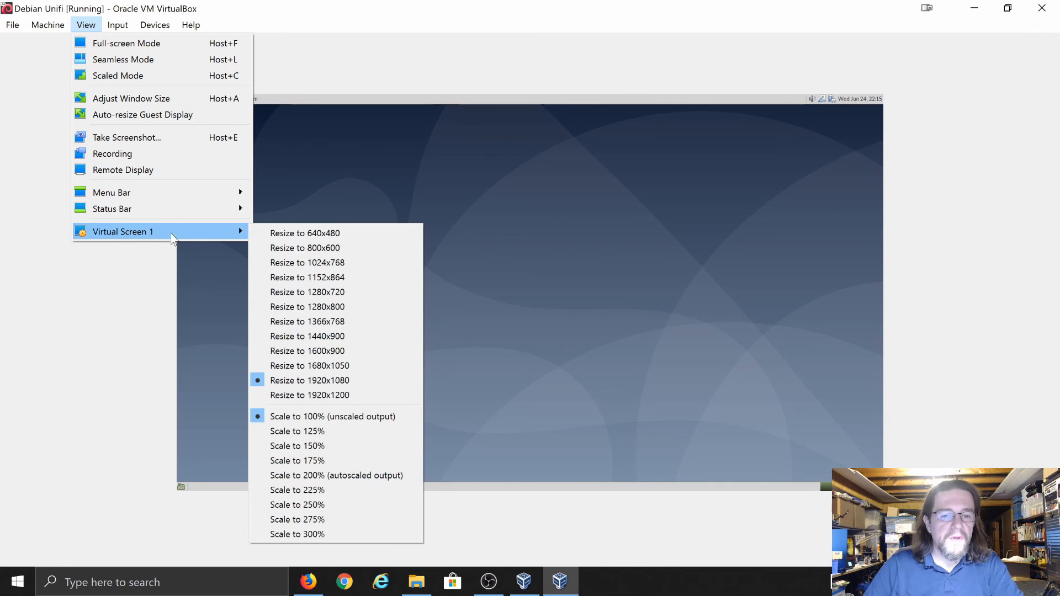
click(221, 75)
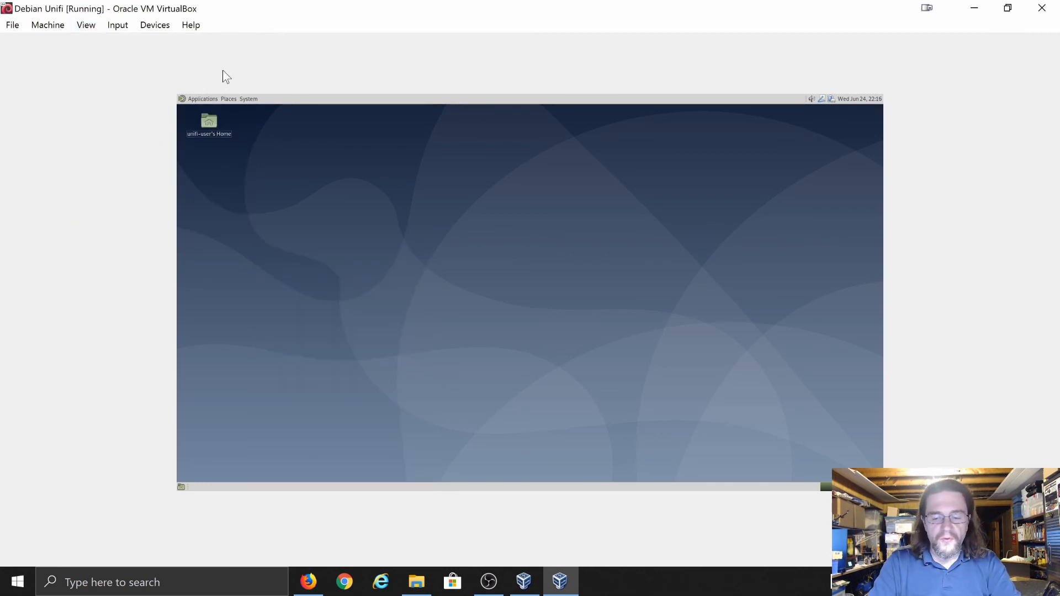
key(ctrl+c)
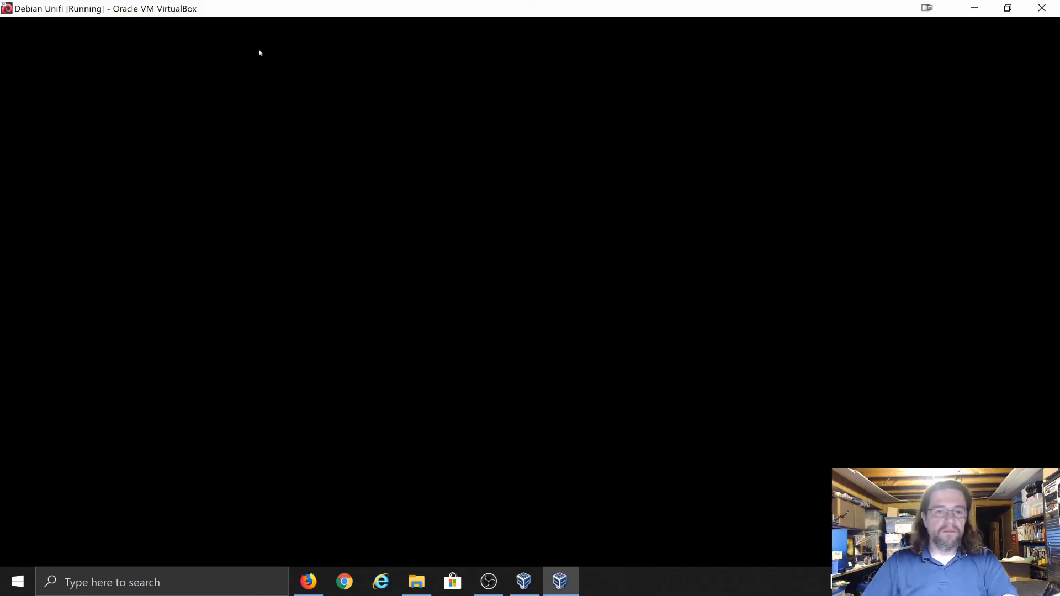
drag(303, 17, 286, 207)
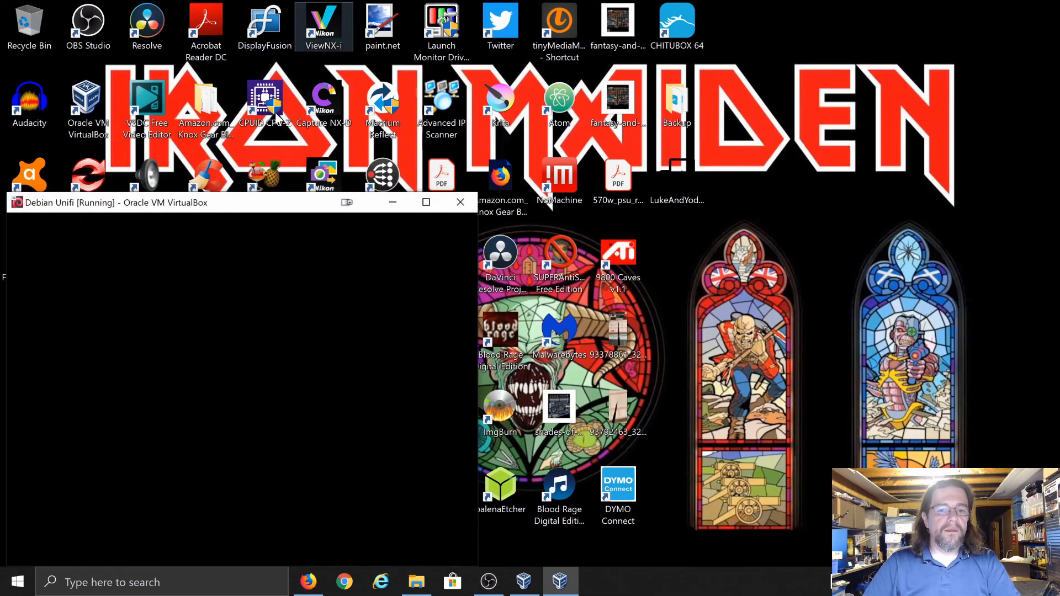
click(423, 203)
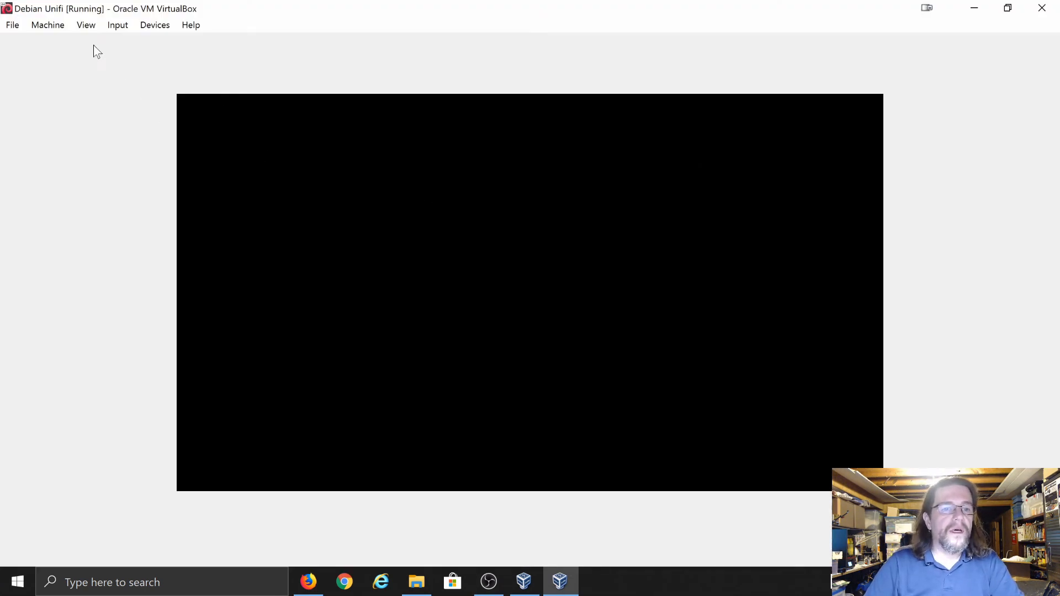
click(85, 25)
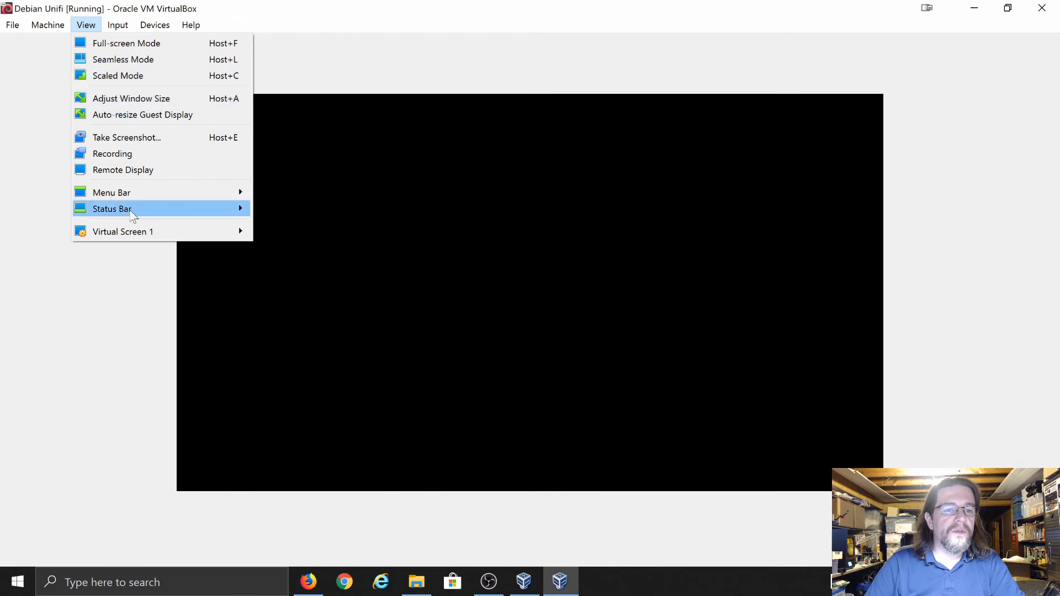
mouse_move(134, 228)
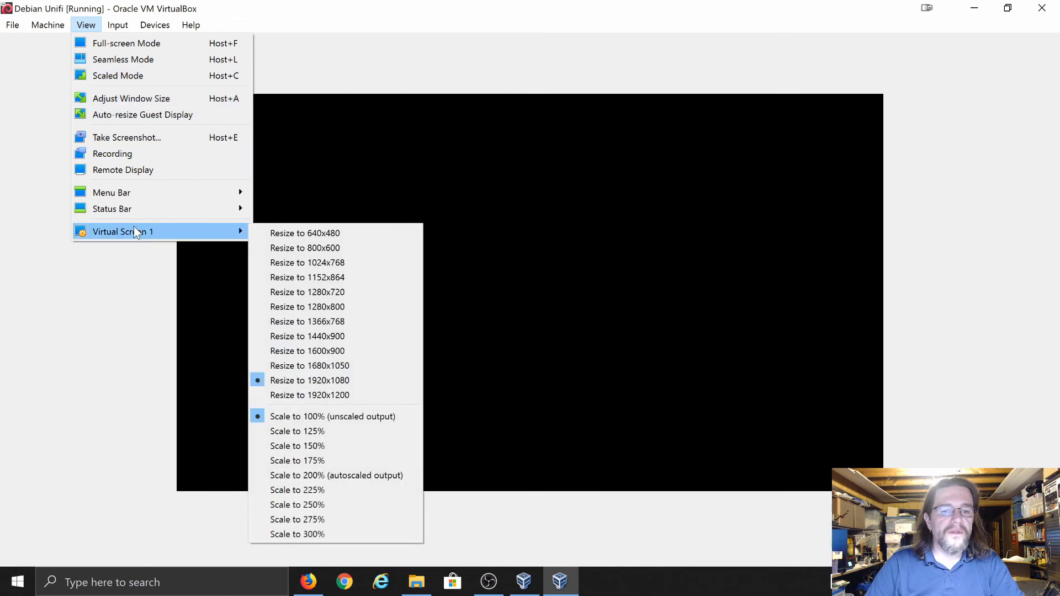
click(277, 379)
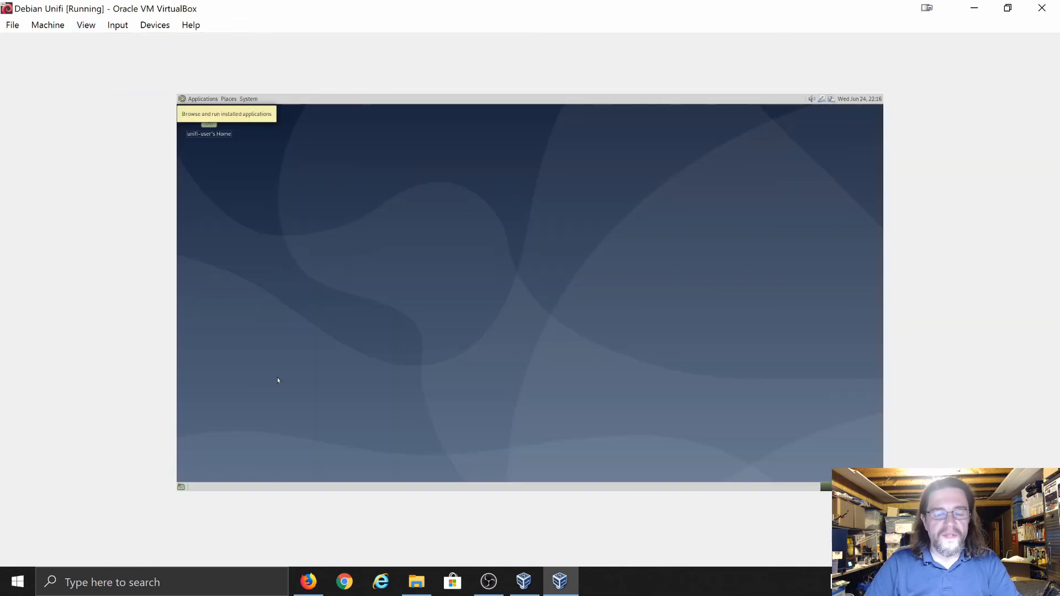